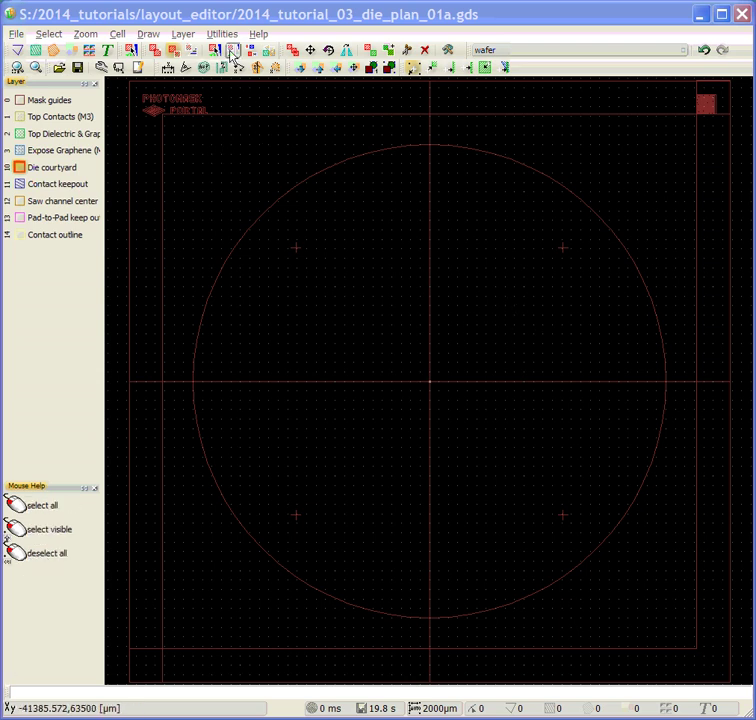
- Create a new cell and rename it wafer_keepout
click(117, 33)
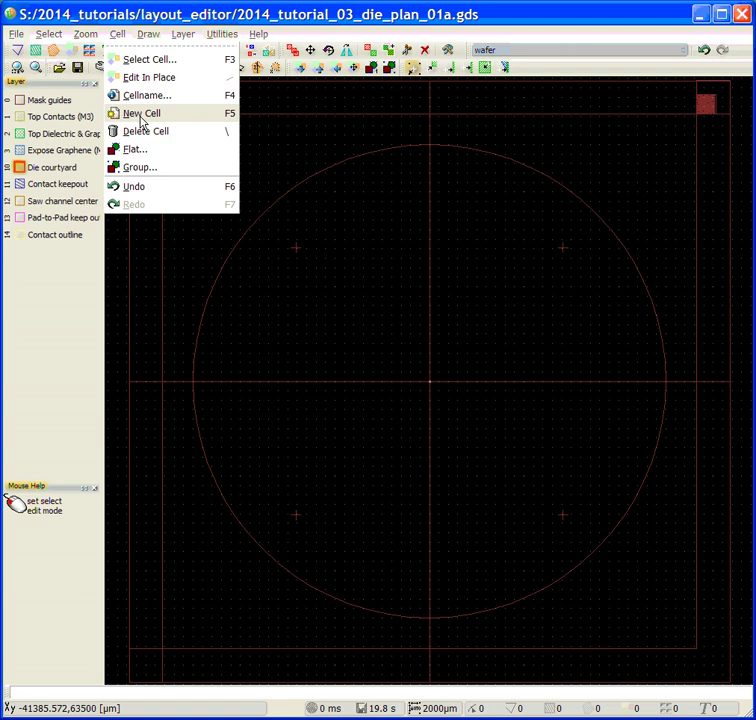
click(142, 114)
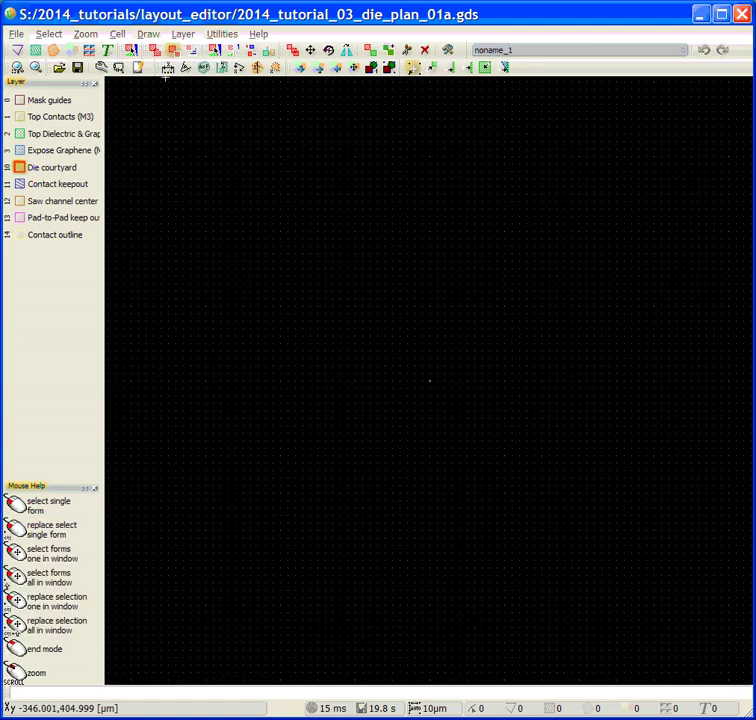
click(117, 33)
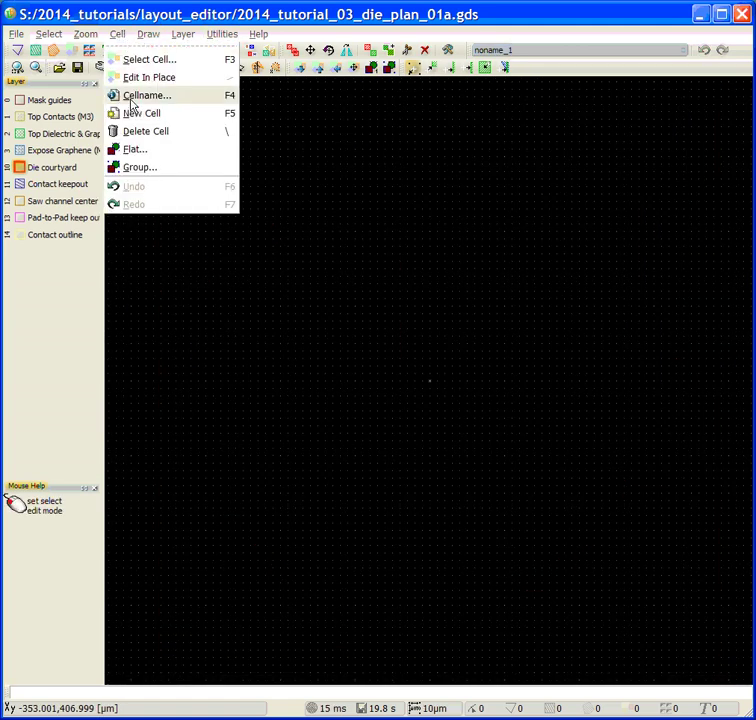
click(132, 96)
text(waf)
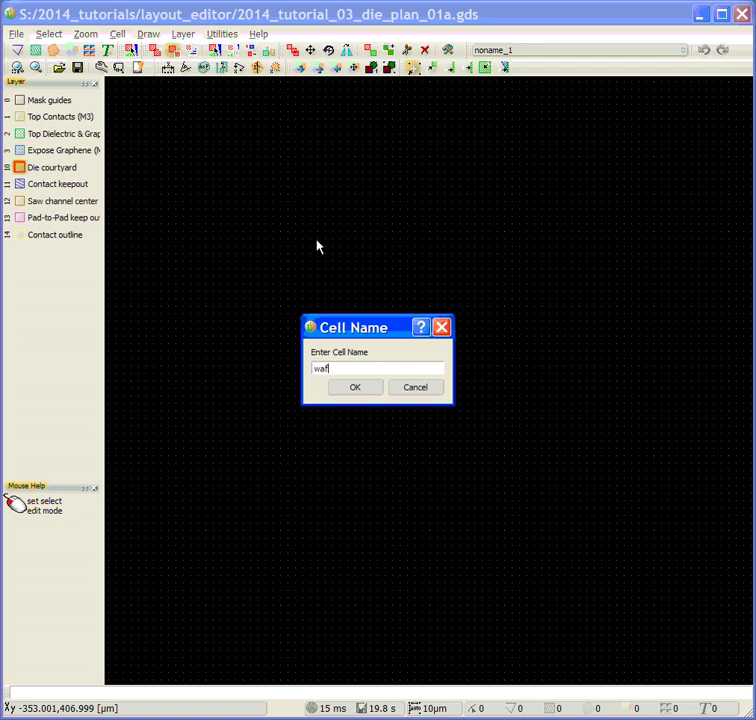
text(er_keepout)
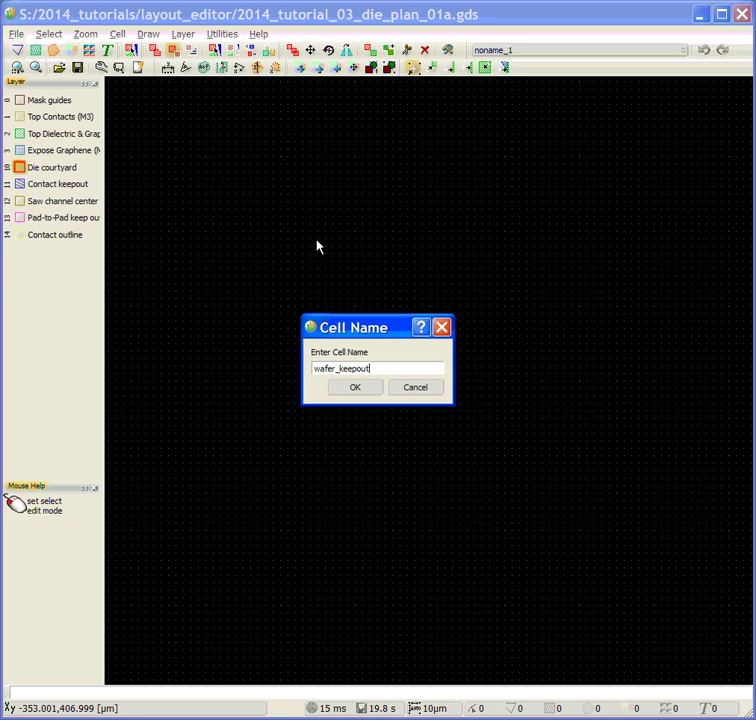
key(Return)
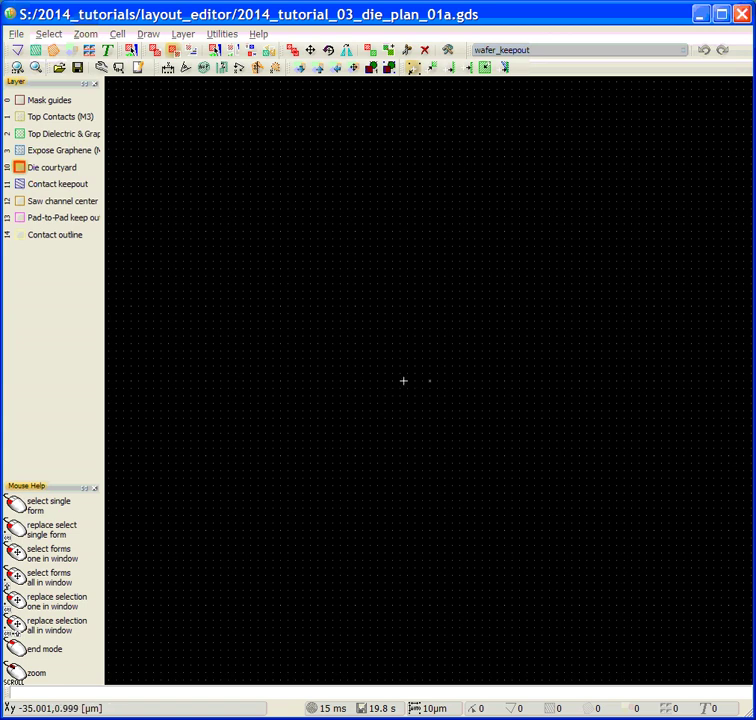
- Enter points p(0,0) and p(45000,0), then run circle for a 45000 µm radius circle
scroll(403, 381, down, 5)
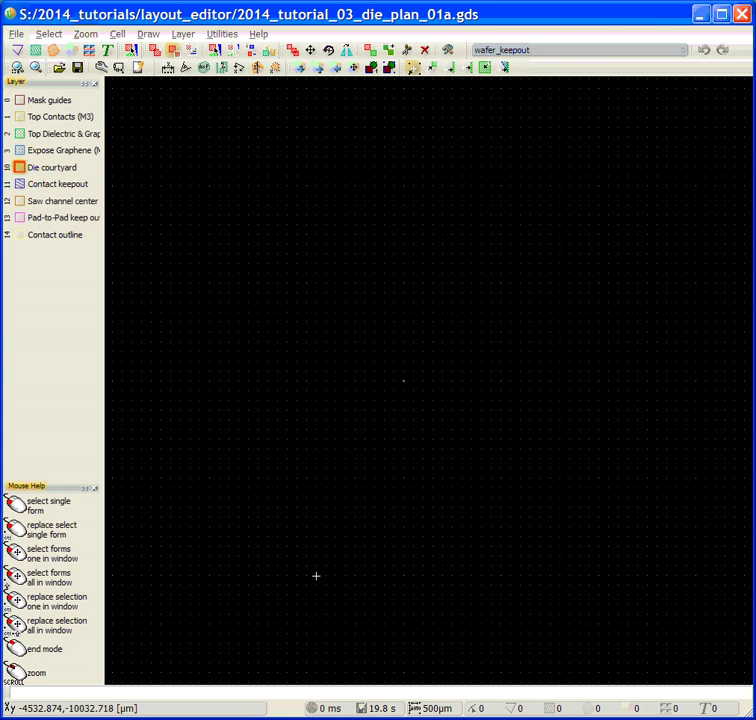
click(203, 694)
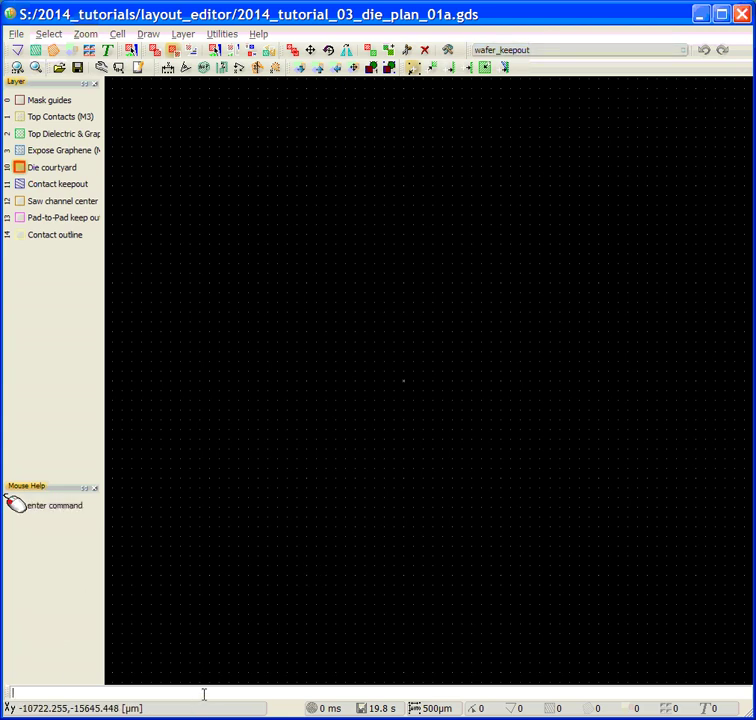
text(p(0,0)
key(BackSpace)
key(Return)
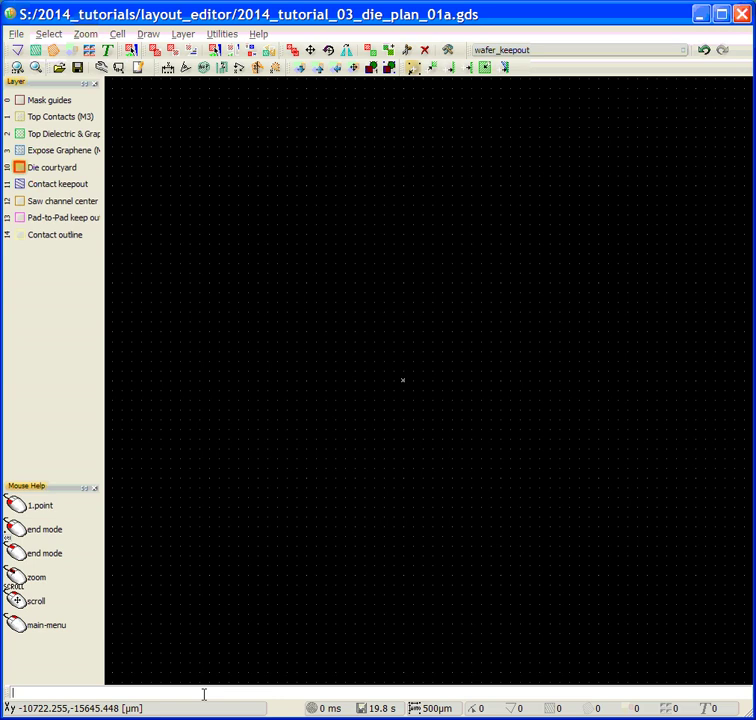
text(p(45000,0))
key(Return)
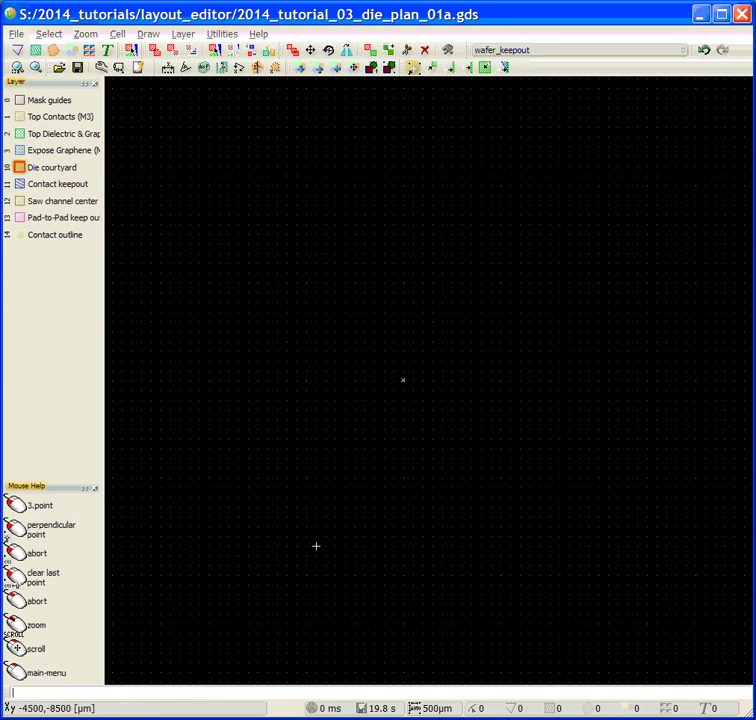
scroll(320, 542, down, 1)
scroll(323, 540, down, 1)
text(circle)
key(Return)
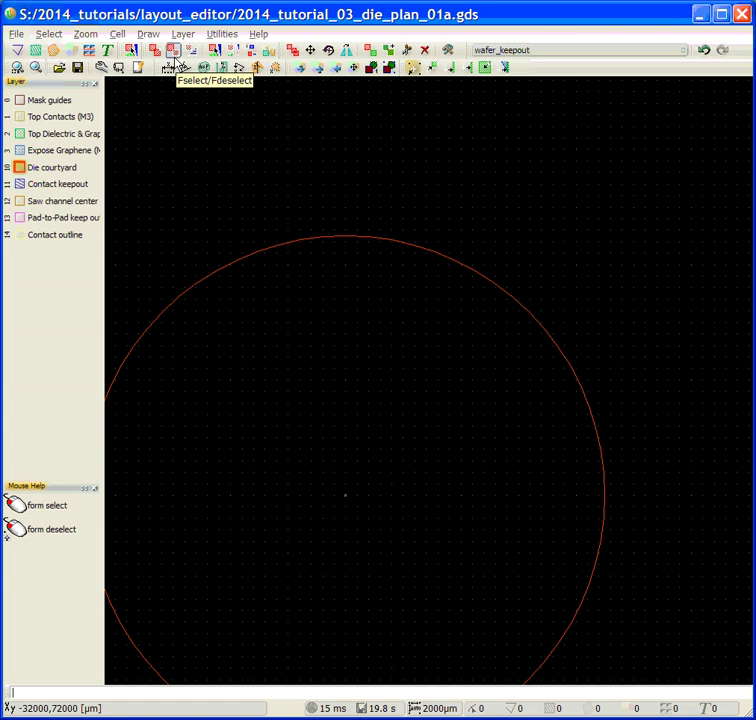
- Look through the Select menu's Fine Select options and close it without choosing
click(44, 35)
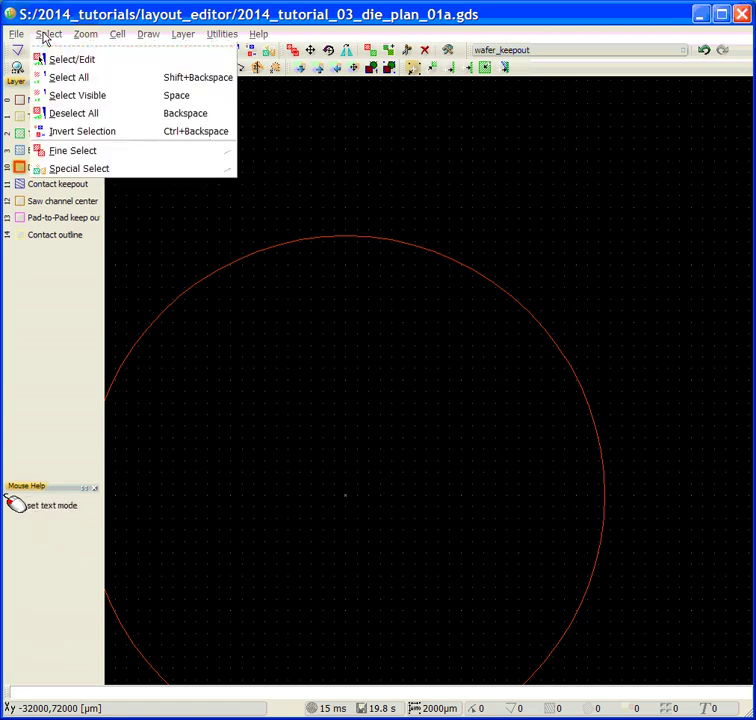
mouse_move(88, 152)
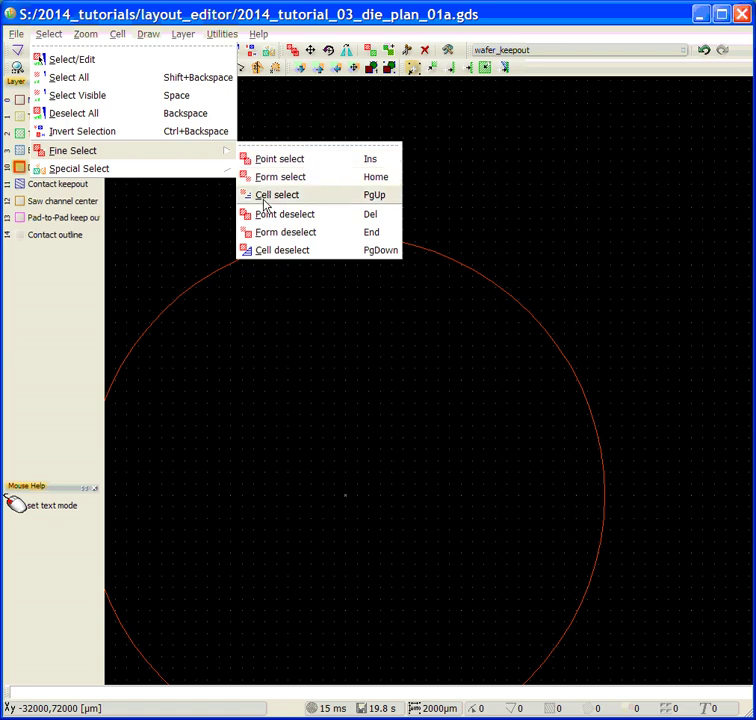
click(290, 12)
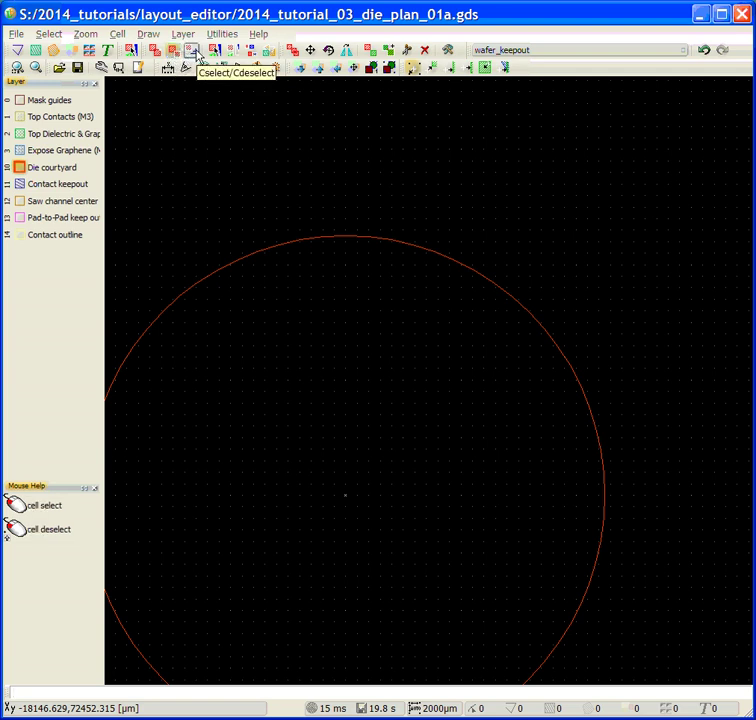
- Select the circle and move it onto the Mask guides layer
click(174, 53)
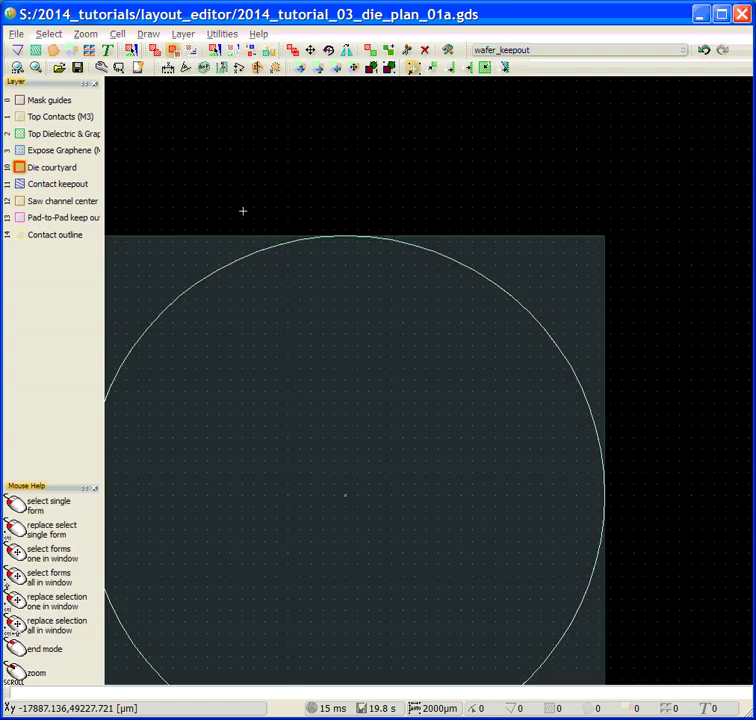
click(254, 266)
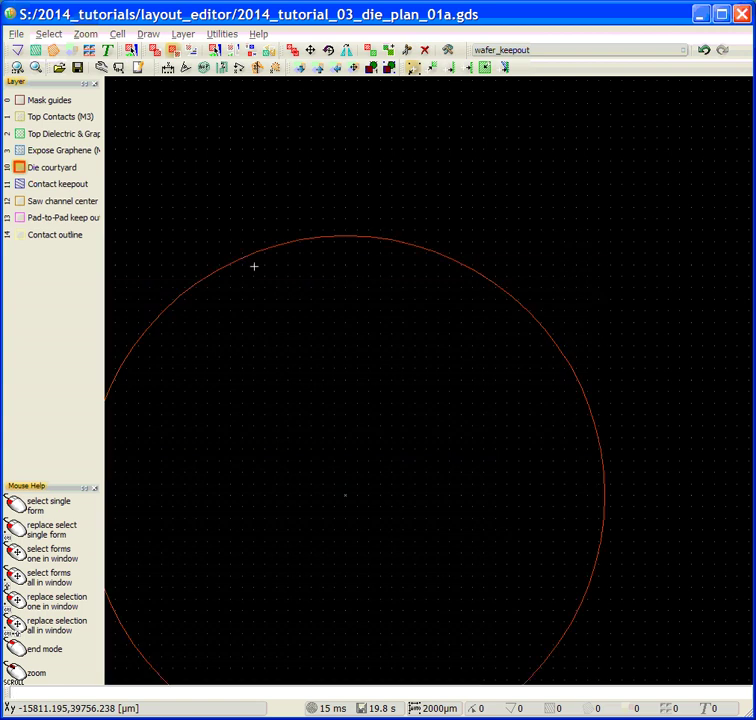
right_click(611, 621)
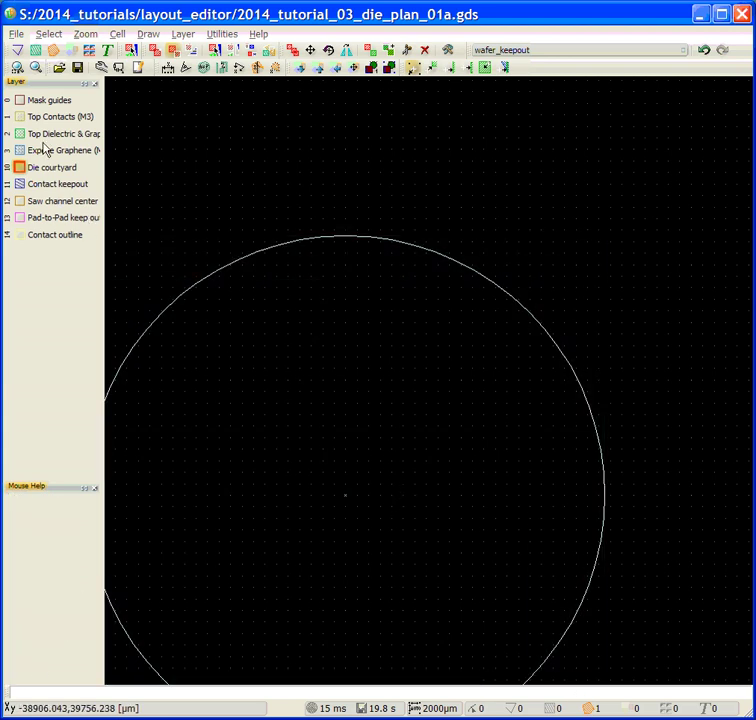
click(18, 100)
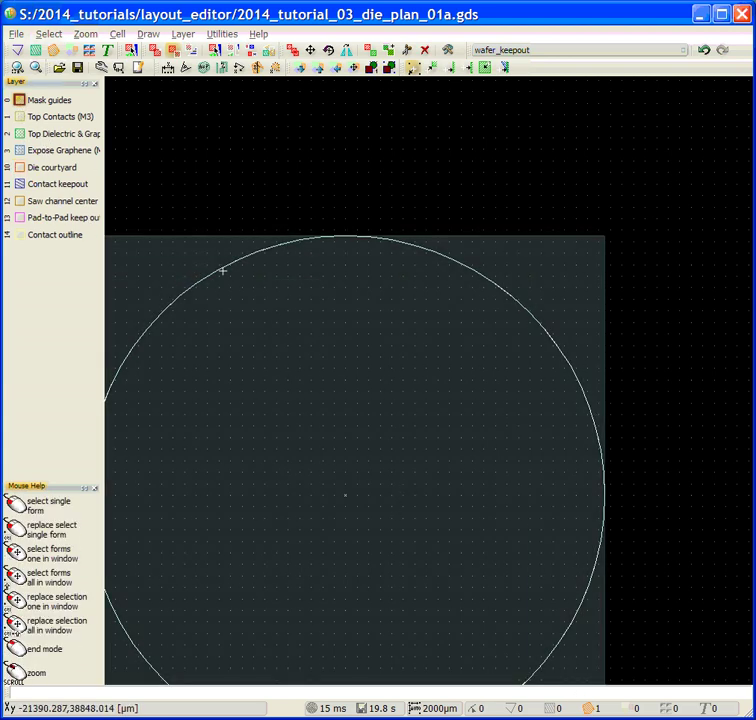
right_click(302, 370)
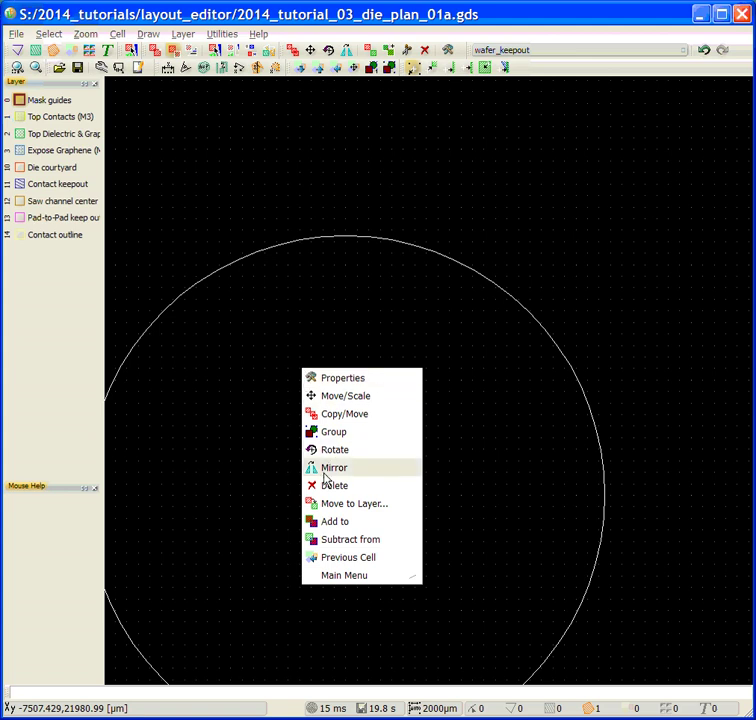
click(330, 504)
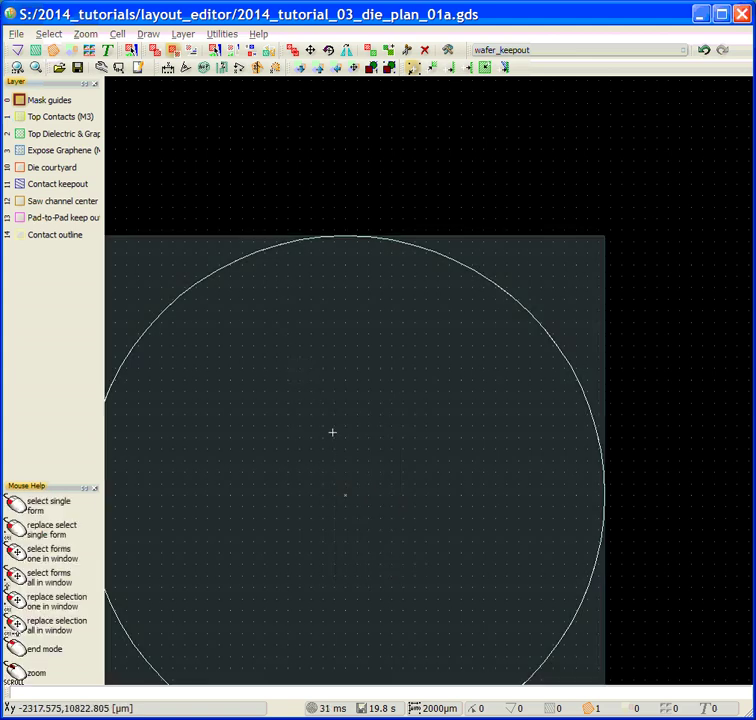
- Centre the view on the circle and open its properties to verify it
mouse_move(325, 403)
mouse_down()
mouse_move(371, 373)
mouse_move(506, 322)
mouse_move(385, 309)
mouse_up()
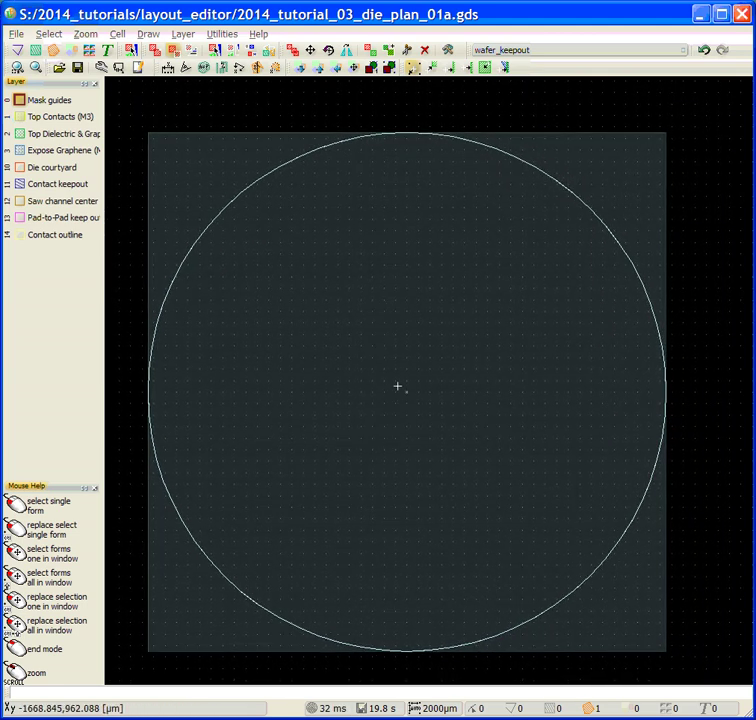
right_click(342, 319)
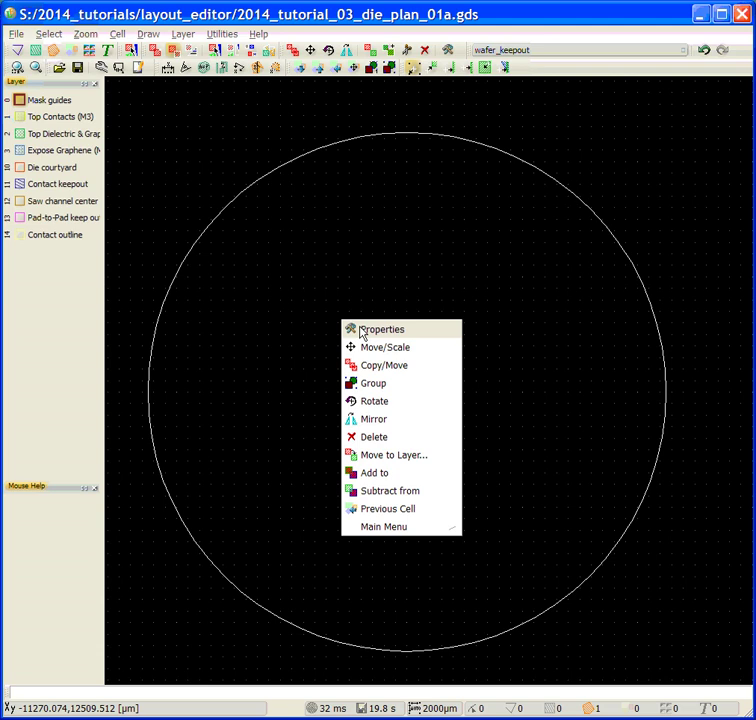
click(362, 331)
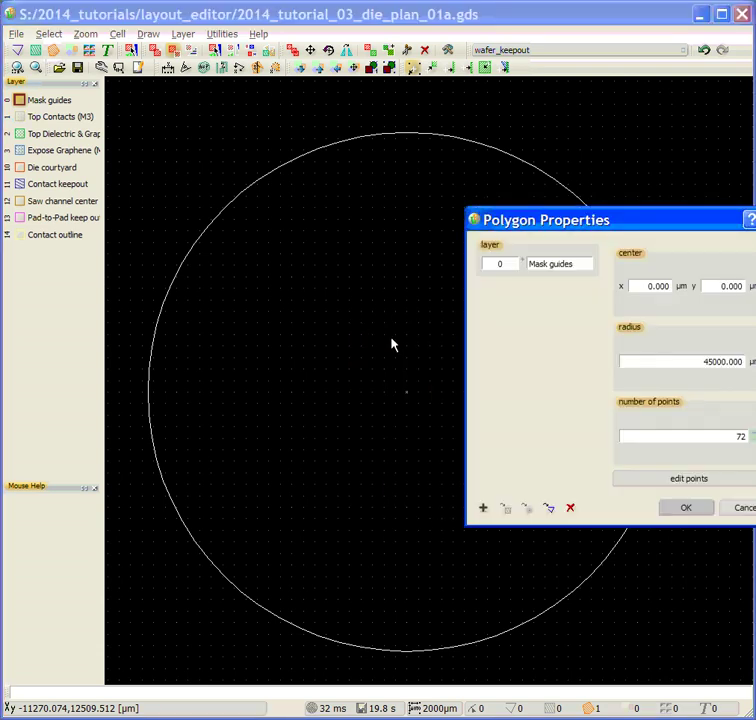
- Accept the circle properties unchanged and switch to the wafer cell
click(686, 509)
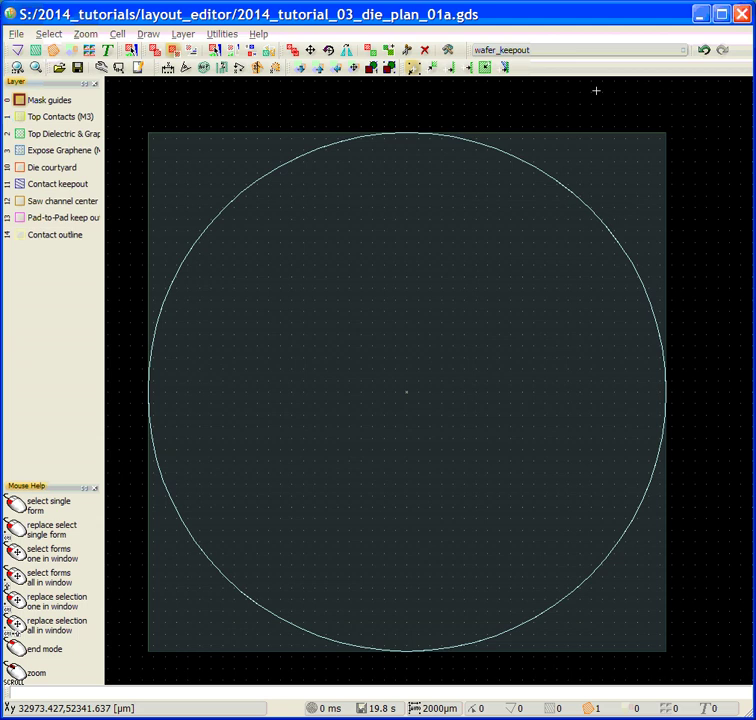
click(596, 91)
click(565, 49)
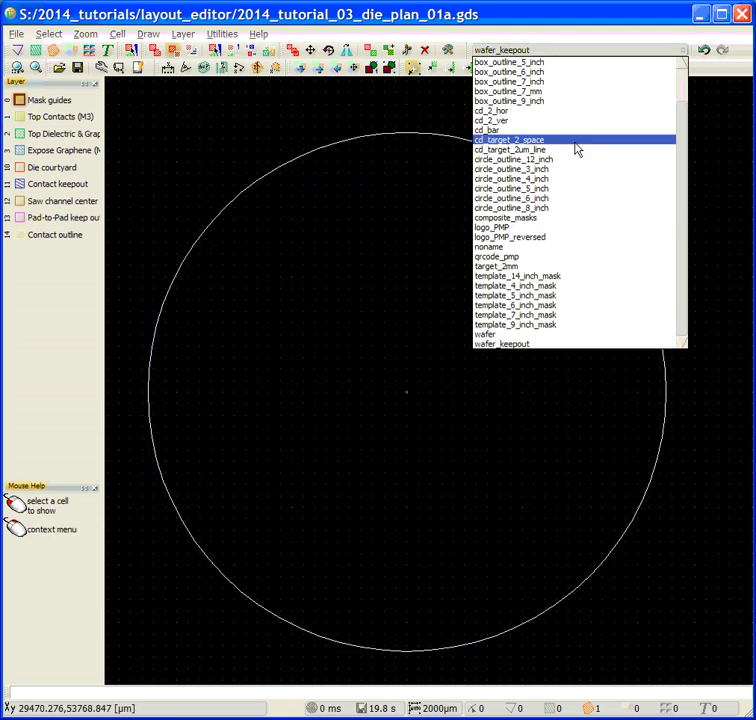
click(587, 335)
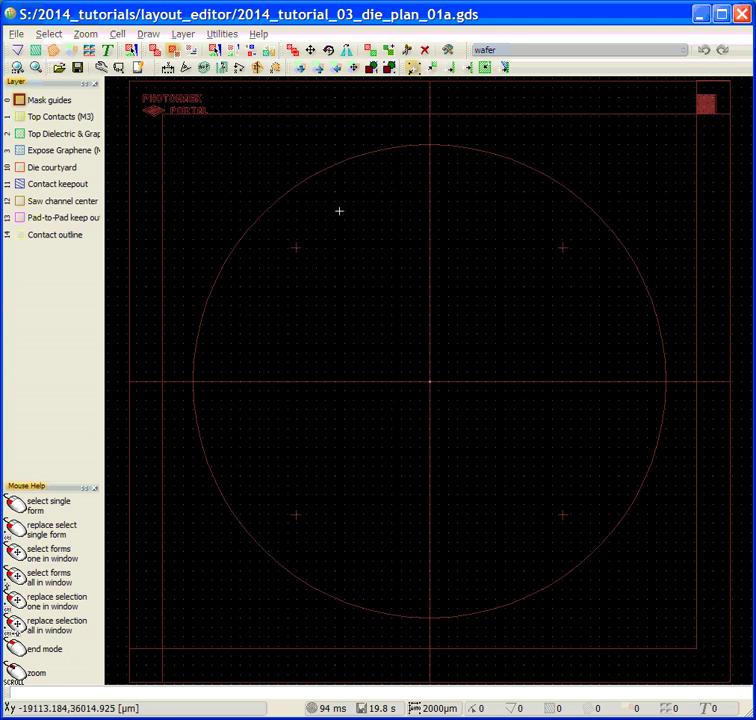
- Place a wafer_keepout cell reference inside the wafer cell
click(146, 34)
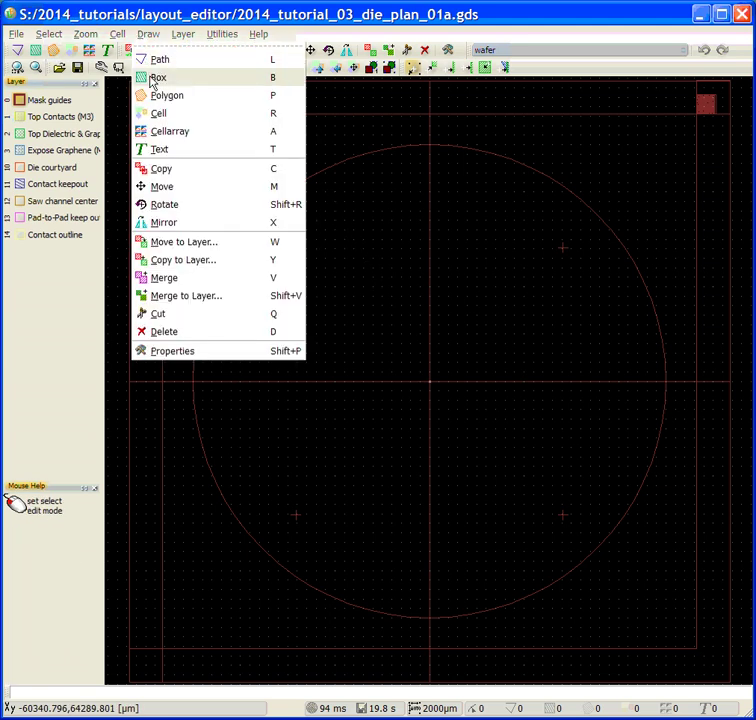
click(160, 113)
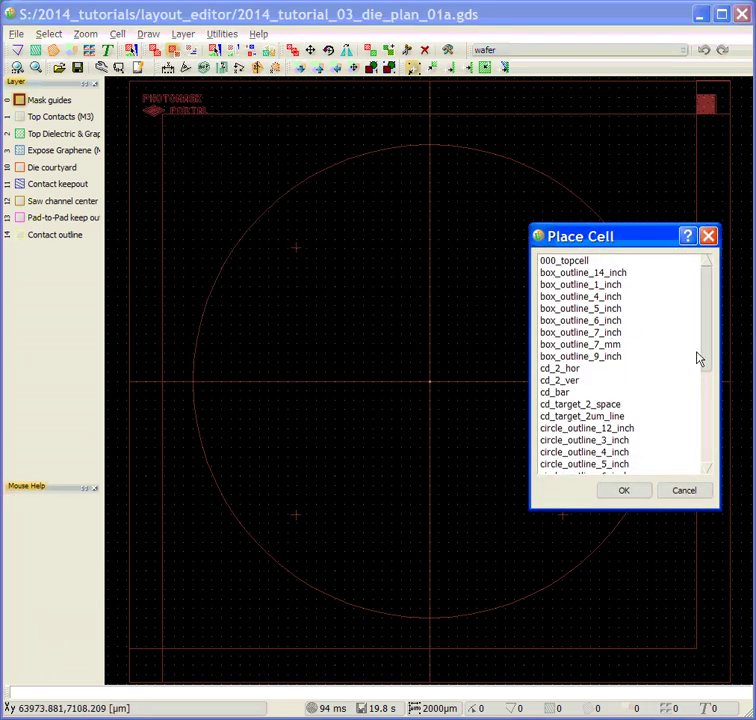
drag(711, 361, 712, 456)
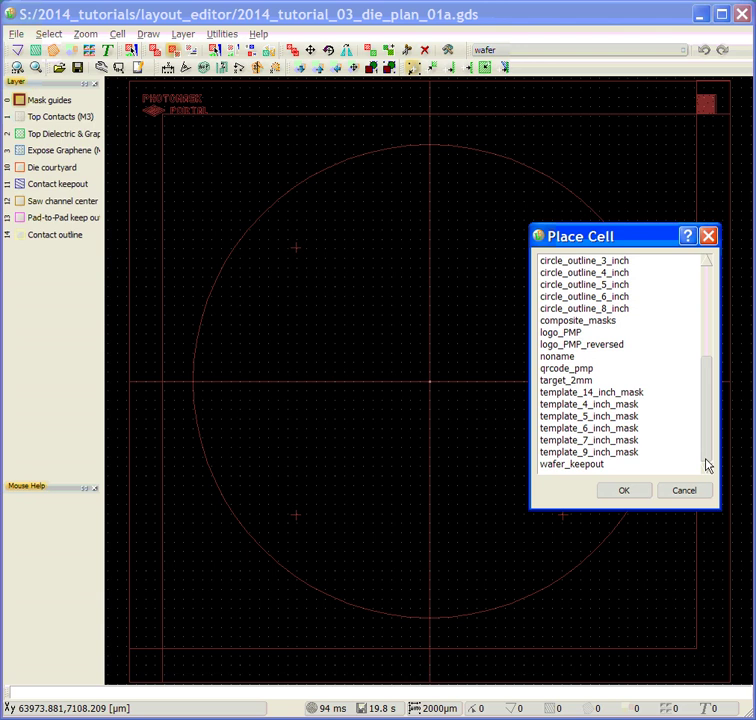
click(590, 469)
click(624, 492)
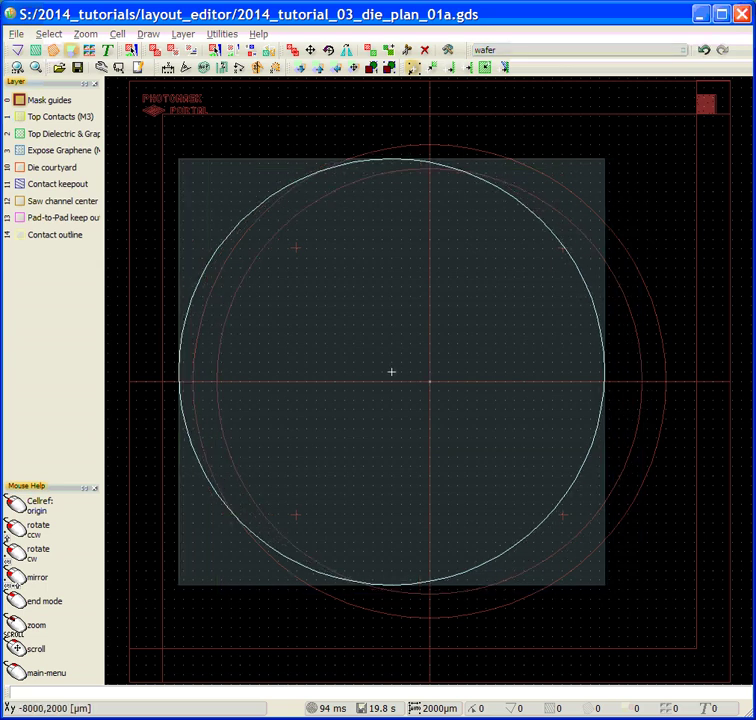
- End placement and confirm the wafer_keepout reference has origin 0,0, magnification 1, angle 0
right_click(395, 370)
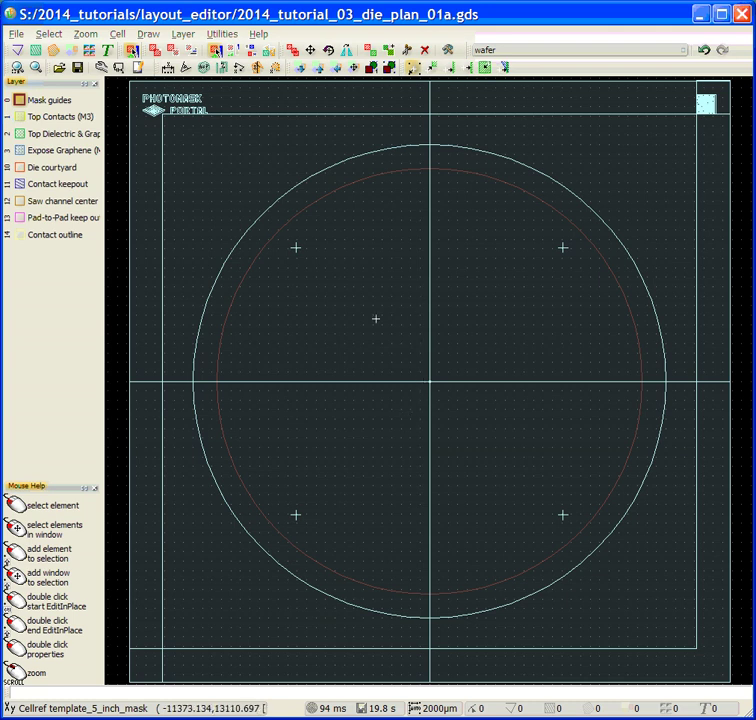
click(186, 70)
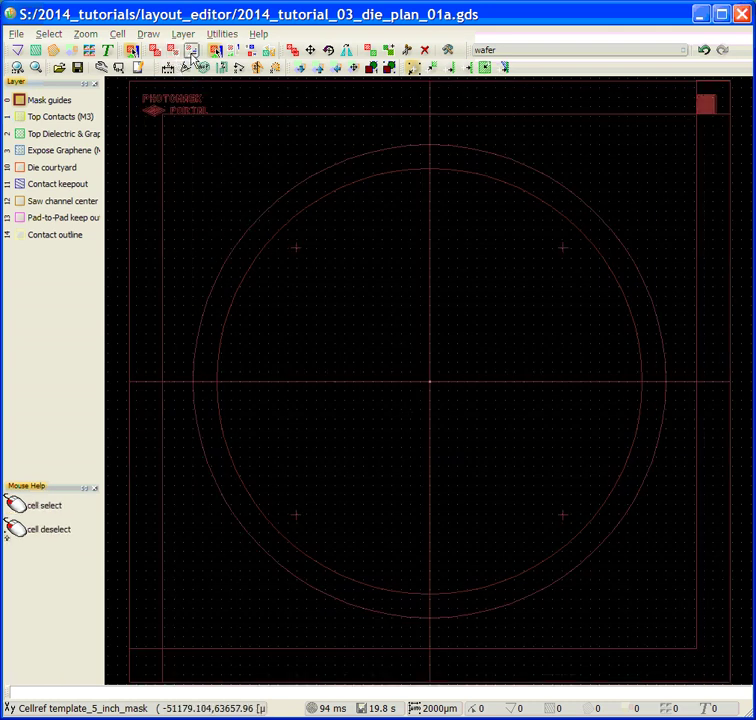
click(219, 81)
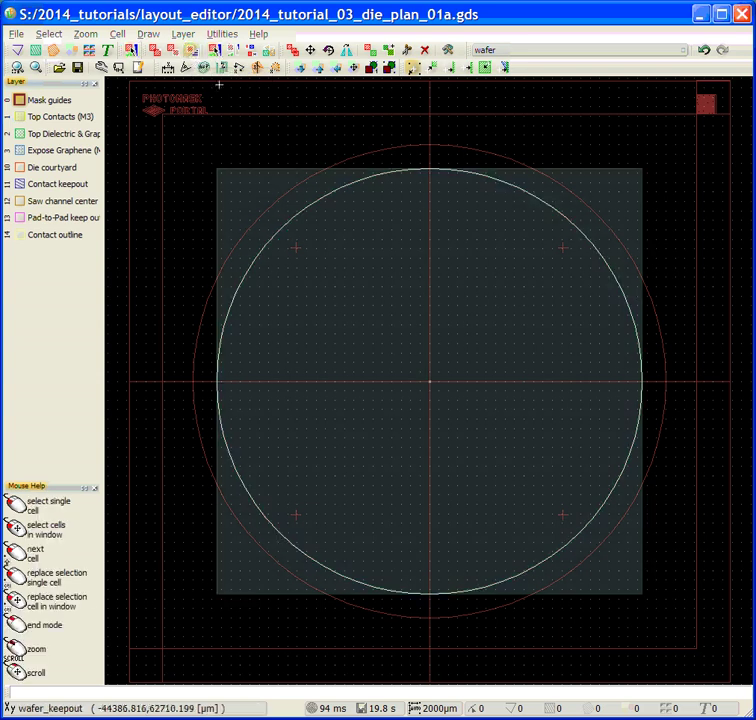
click(190, 50)
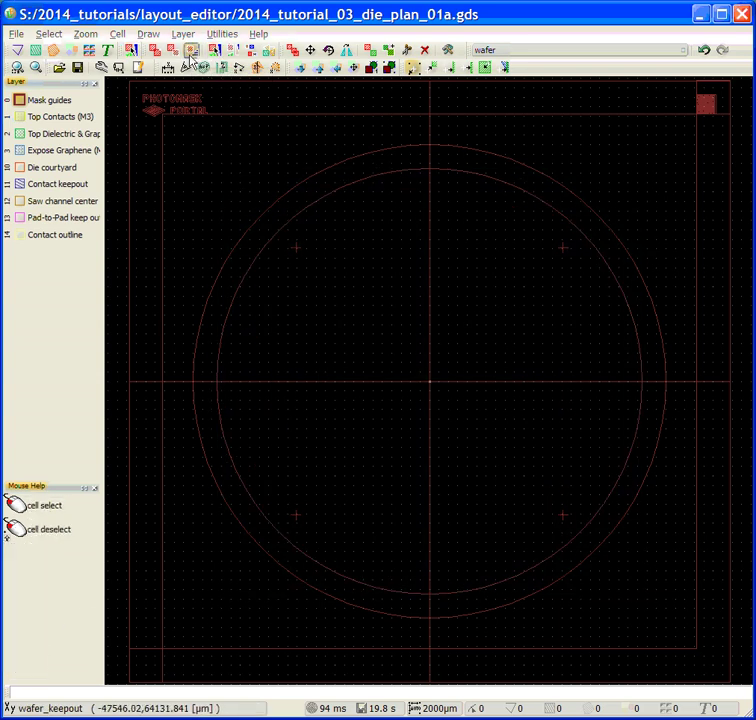
click(226, 103)
right_click(295, 241)
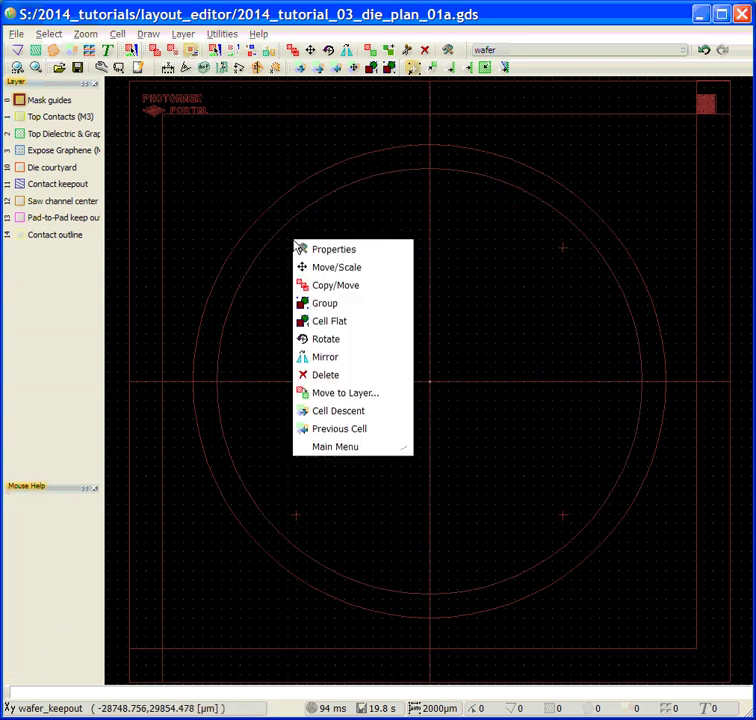
click(331, 255)
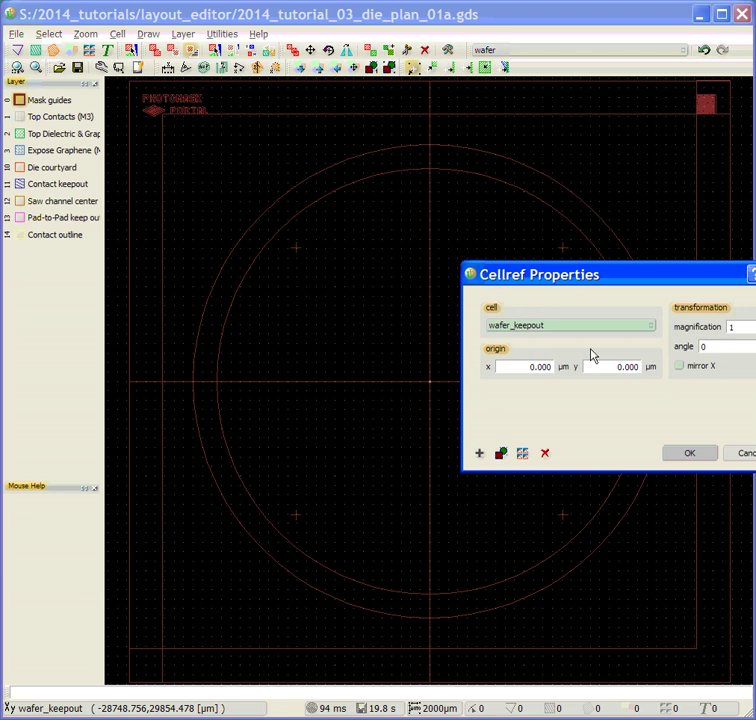
click(745, 456)
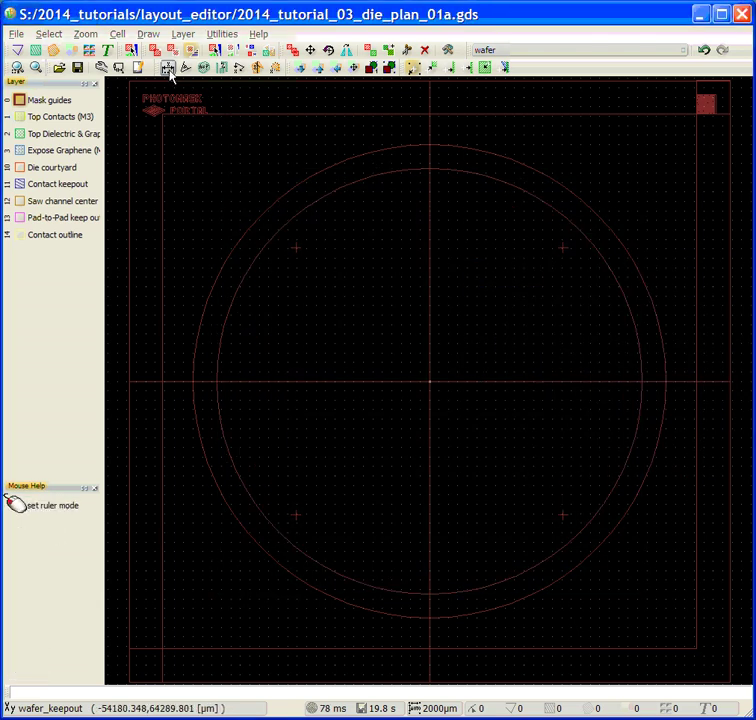
- Measure with the ruler from the wafer origin toward the circle edge, reading 43011.6 µm
click(169, 68)
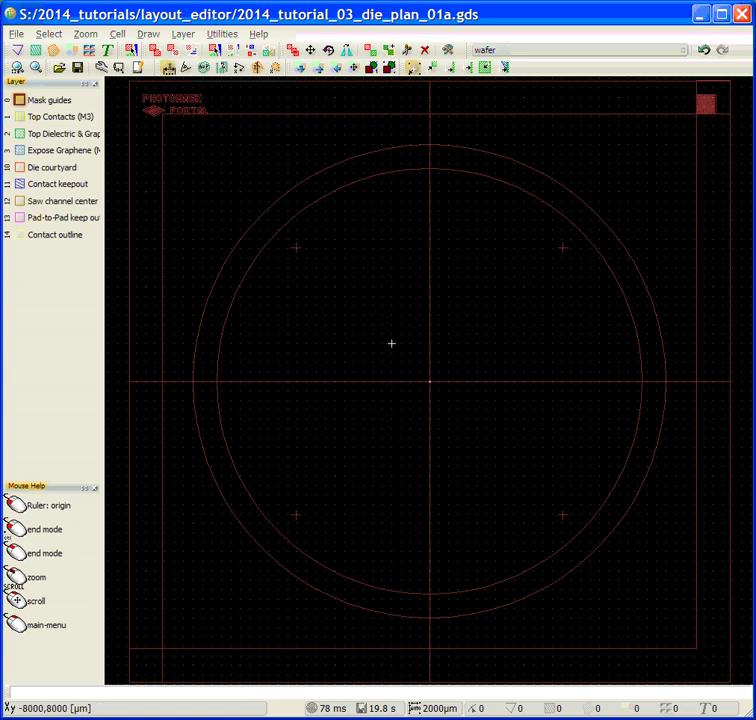
click(430, 381)
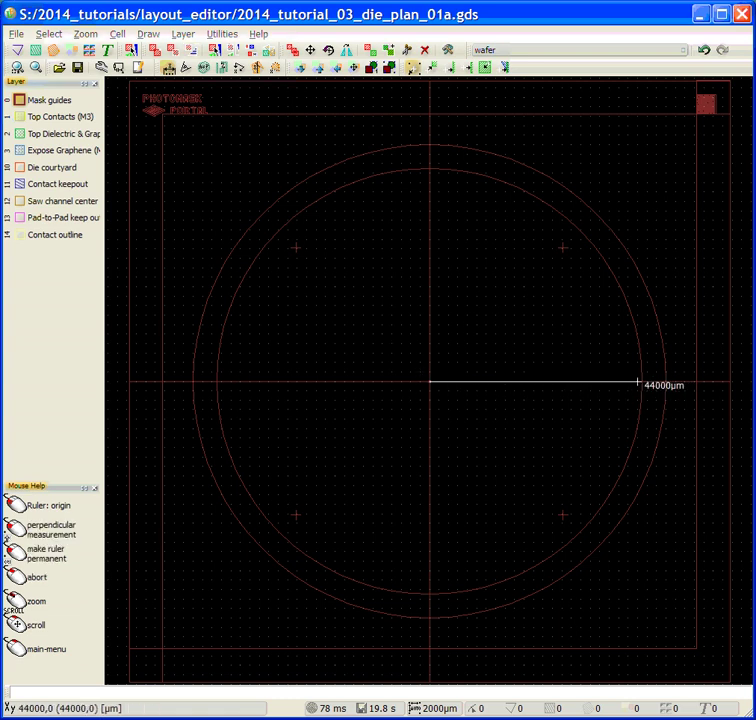
scroll(636, 381, up, 2)
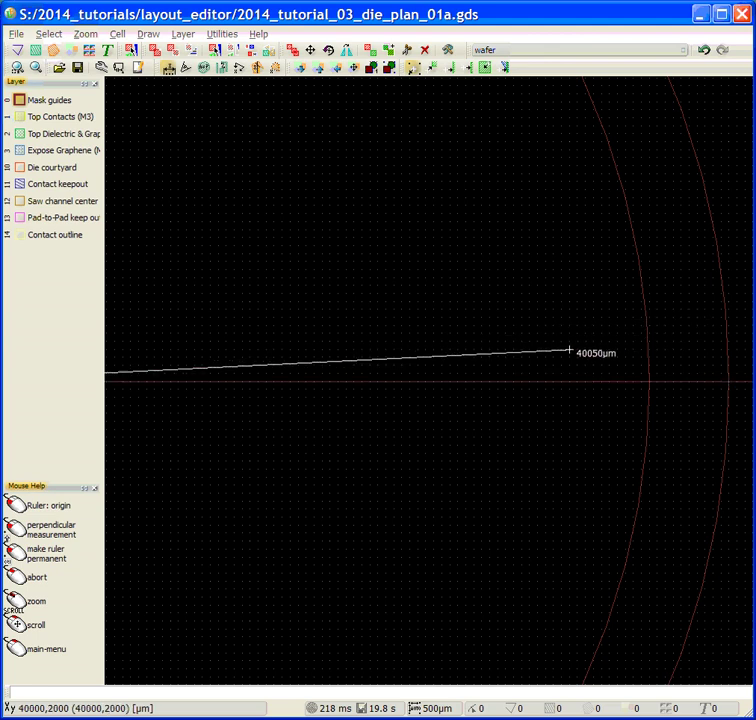
scroll(523, 373, down, 2)
scroll(527, 371, down, 2)
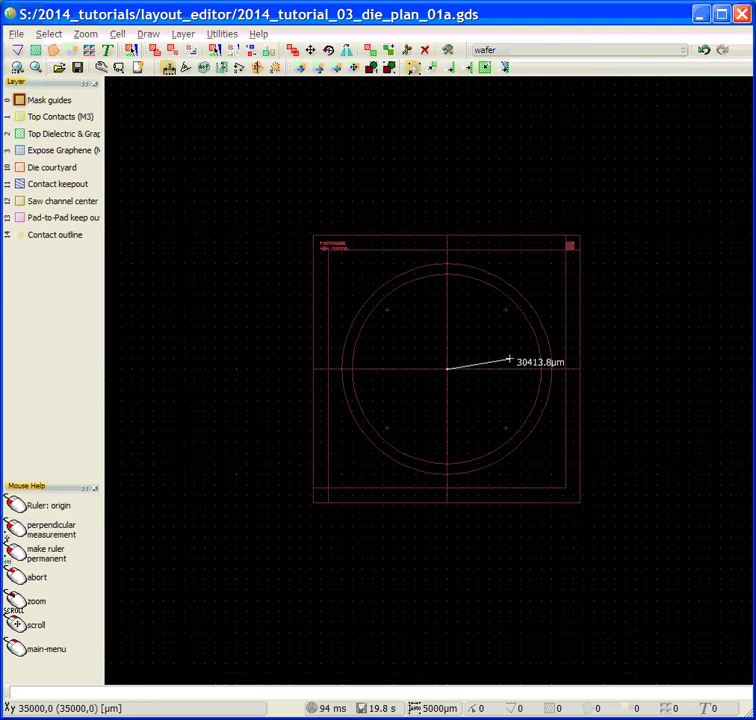
- Cancel the ruler measurement
right_click(393, 297)
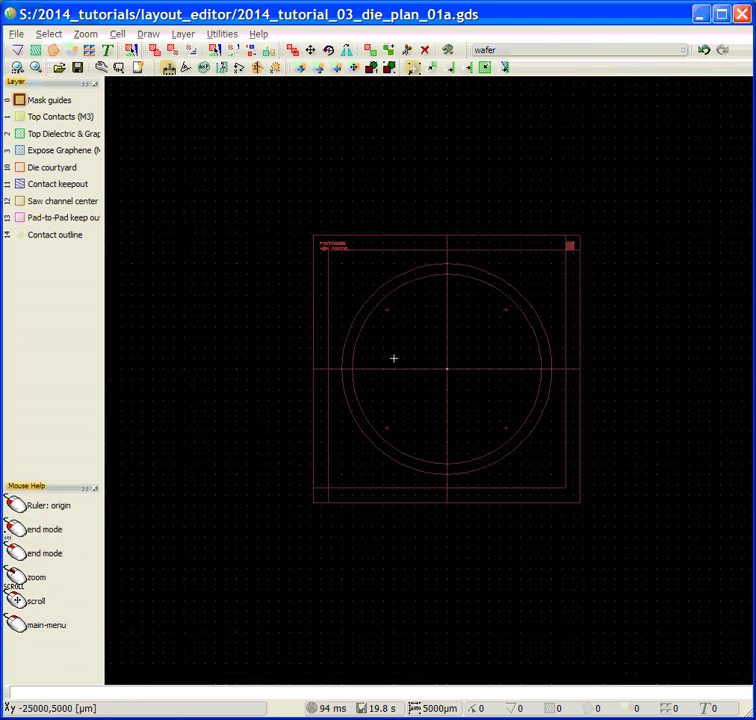
scroll(388, 310, down, 1)
scroll(393, 306, up, 1)
scroll(393, 306, up, 1)
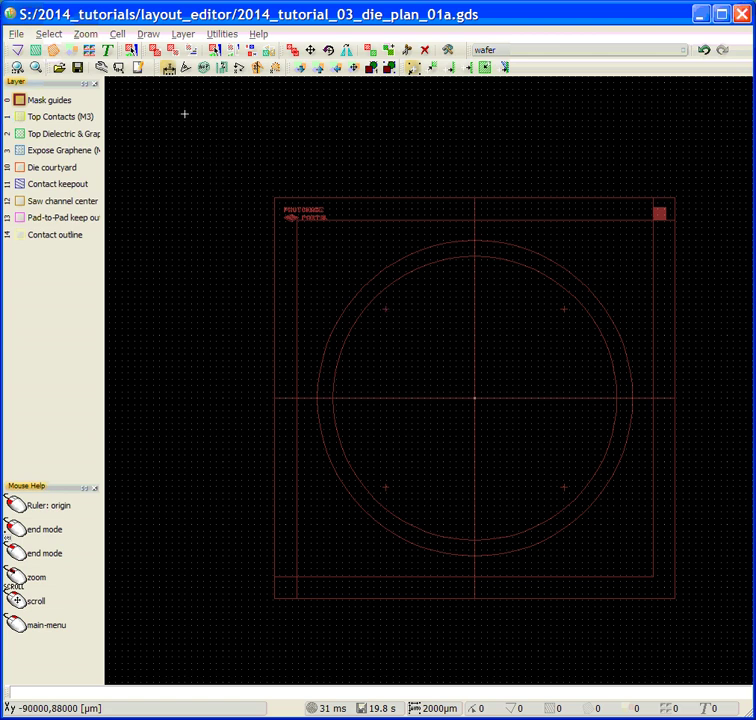
- Create a new cell and rename it from noname_1 to die
click(131, 48)
click(118, 34)
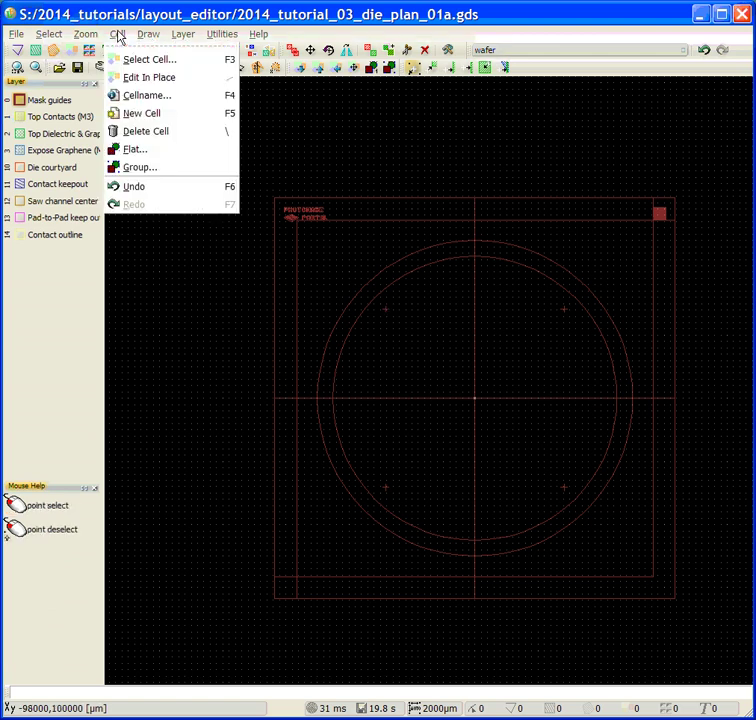
click(150, 113)
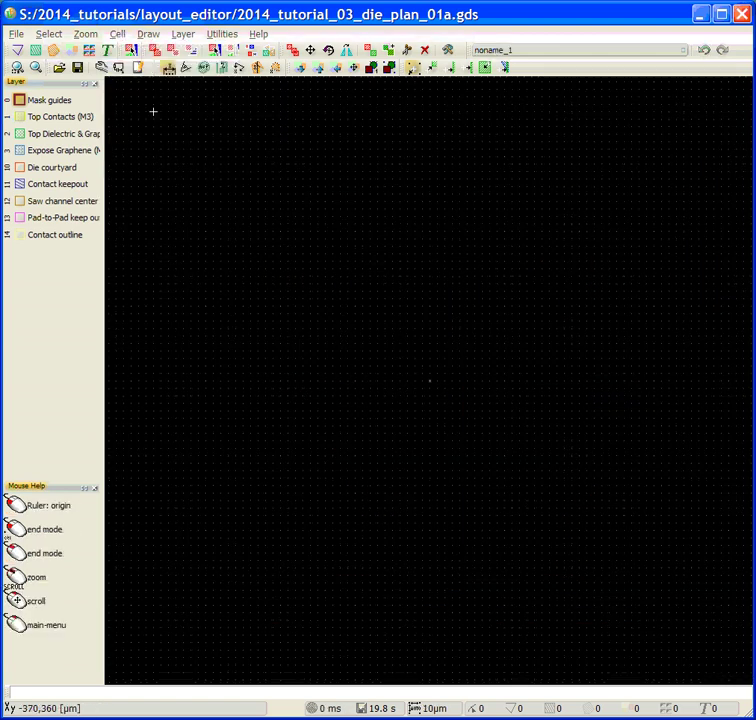
click(117, 34)
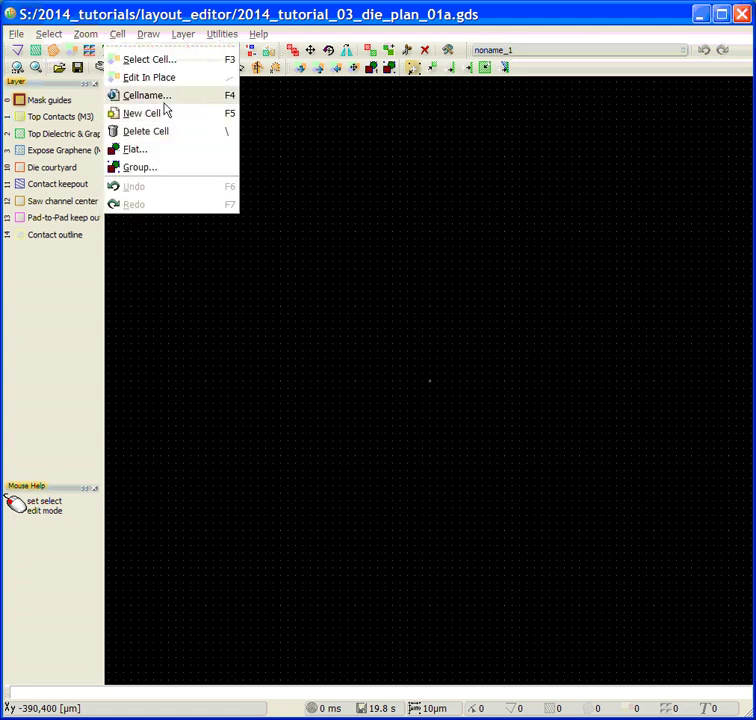
click(162, 100)
text(die)
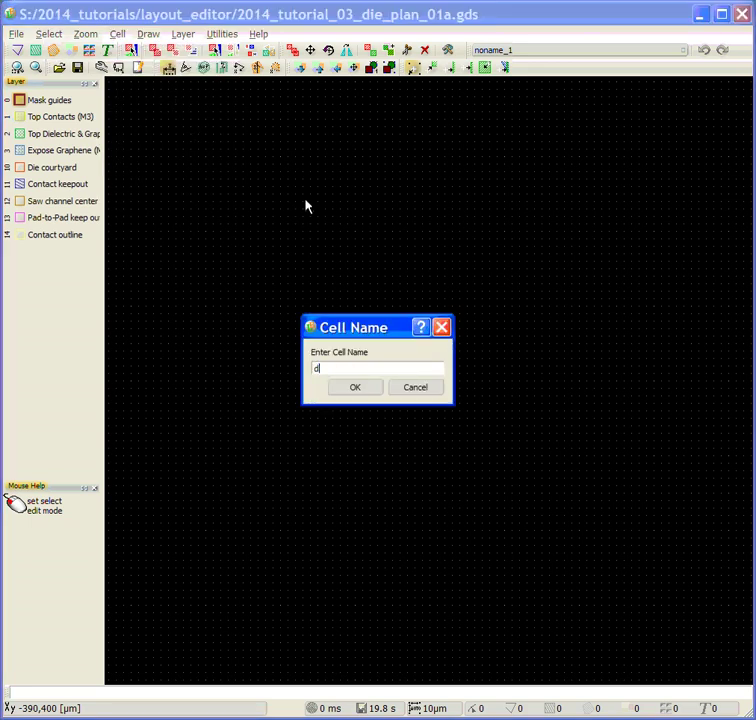
click(335, 391)
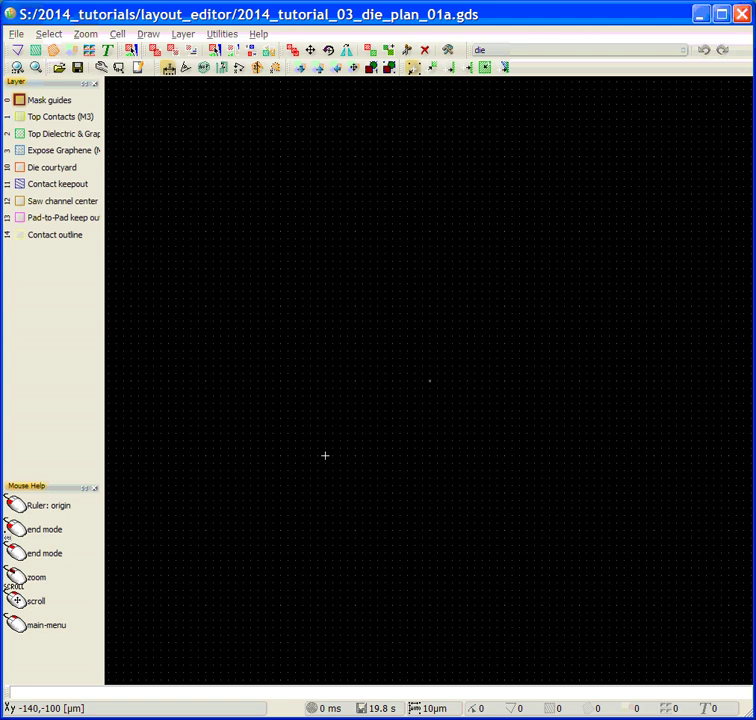
- Enter points p(0,0) and p(-5570,5190) on the command line
click(228, 690)
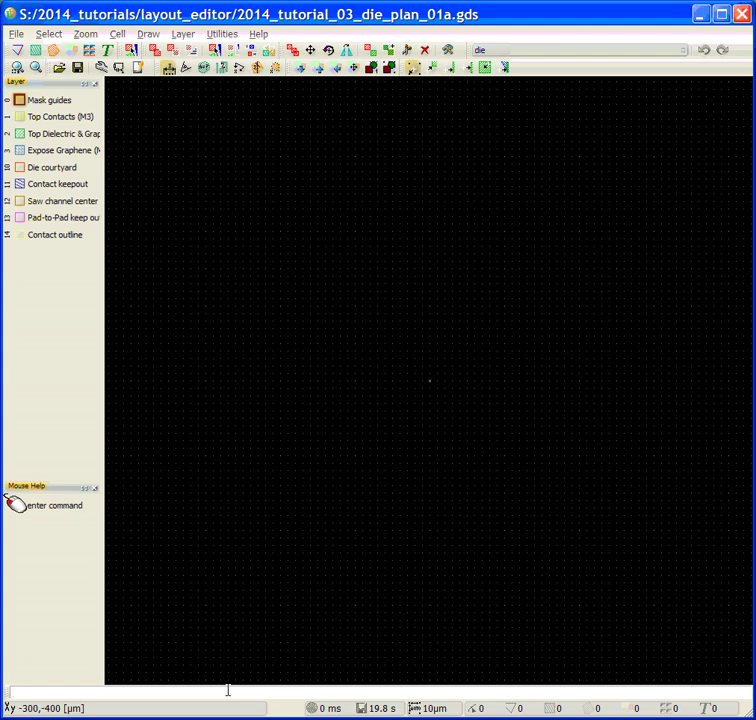
text(p(0,0))
key(Return)
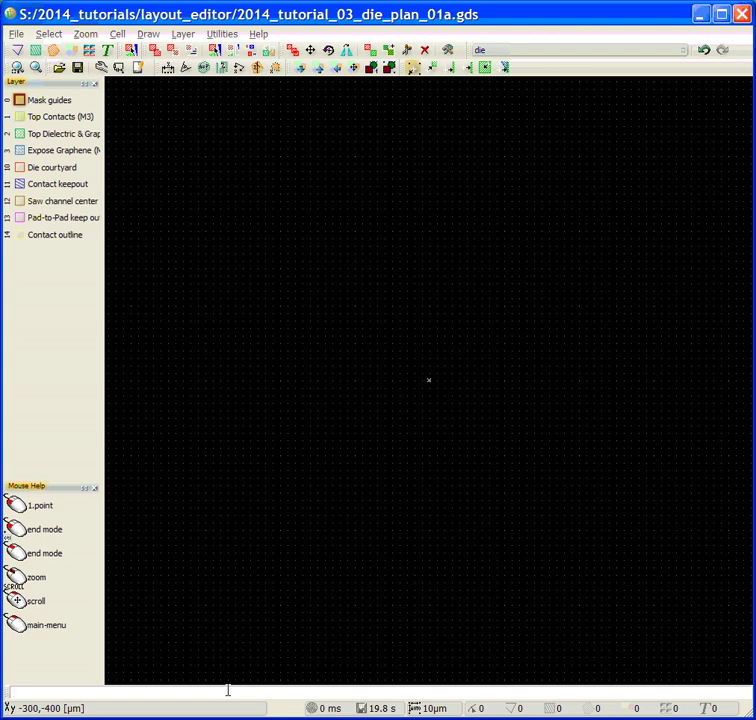
text(pl)
text(-55)
text(70,)
text(5190)
text())
key(Return)
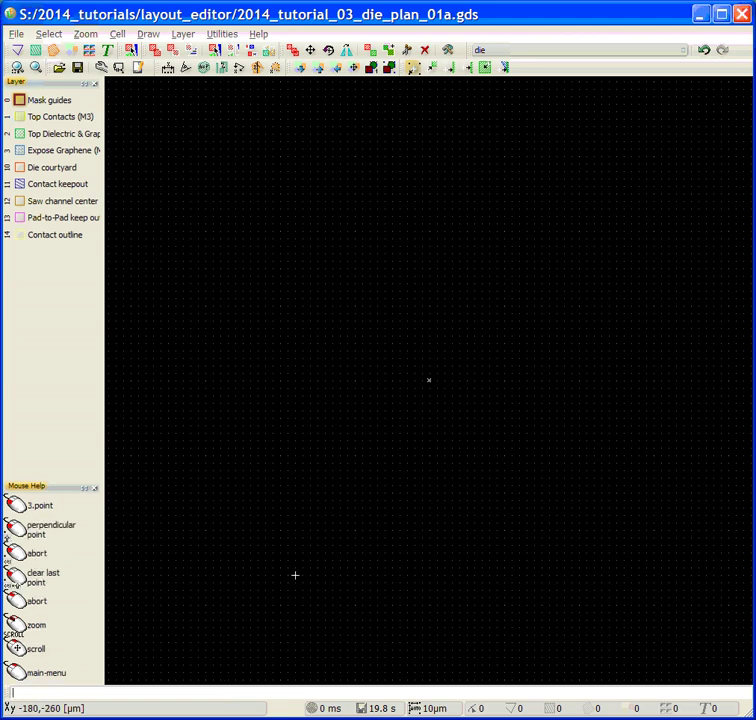
- Run box to draw the die outline between the two entered points
scroll(343, 500, down, 2)
scroll(346, 500, up, 4)
scroll(339, 508, down, 2)
scroll(287, 461, down, 2)
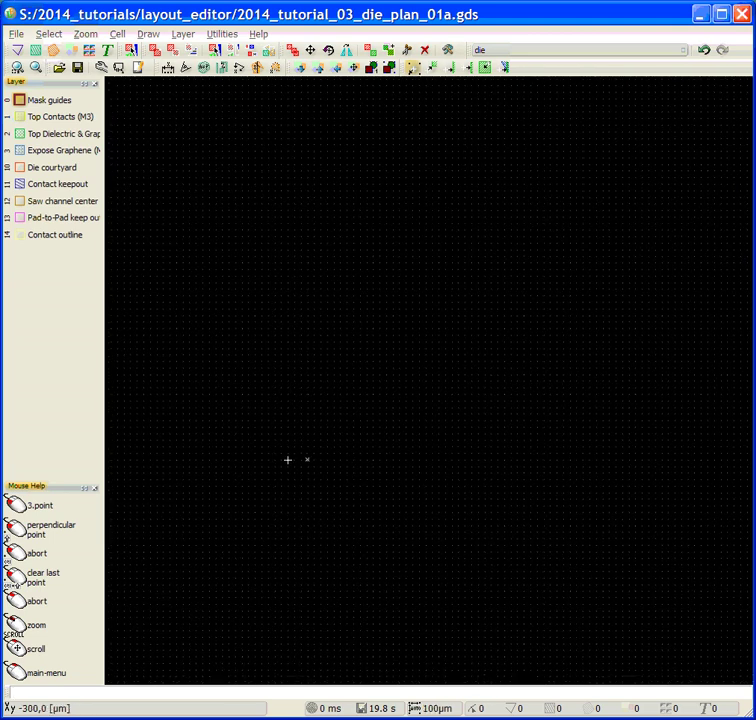
scroll(290, 462, up, 1)
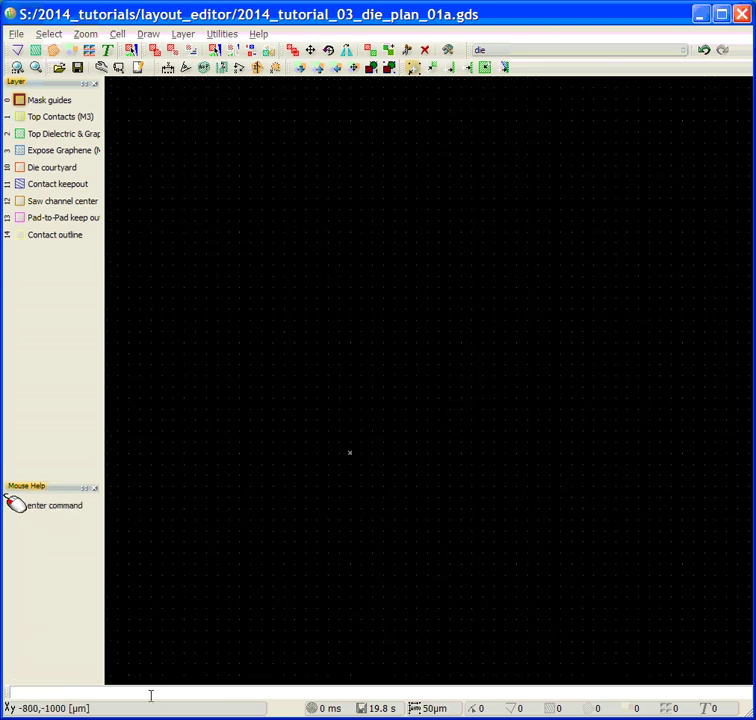
text(box)
key(Return)
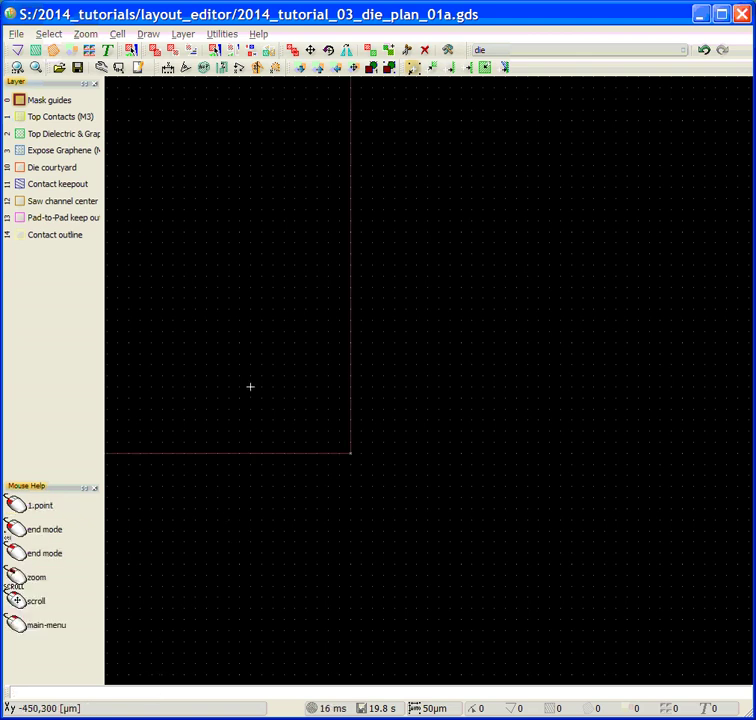
- Zoom out and pan to bring the die box toward the view centre
right_click(254, 374)
key(Escape)
scroll(253, 370, down, 2)
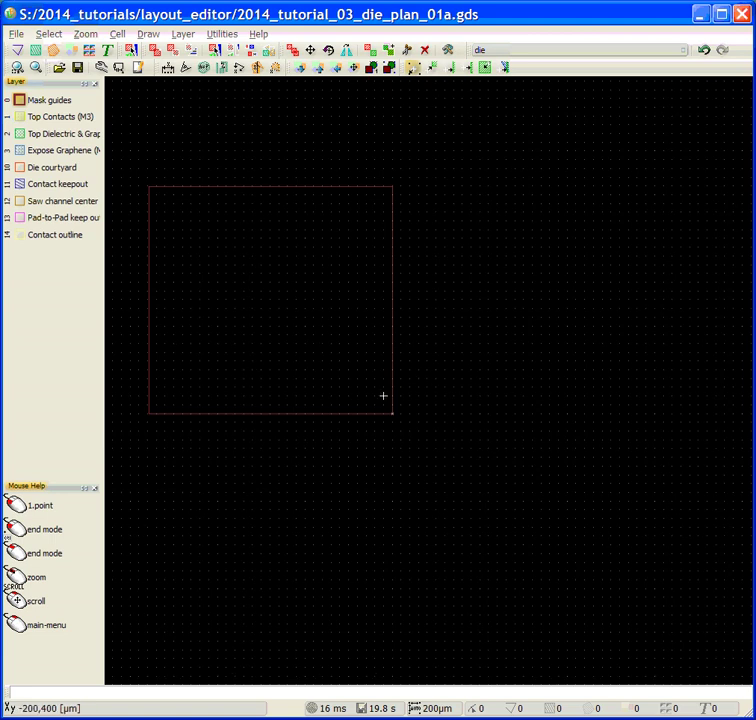
middle_drag(385, 395, 577, 448)
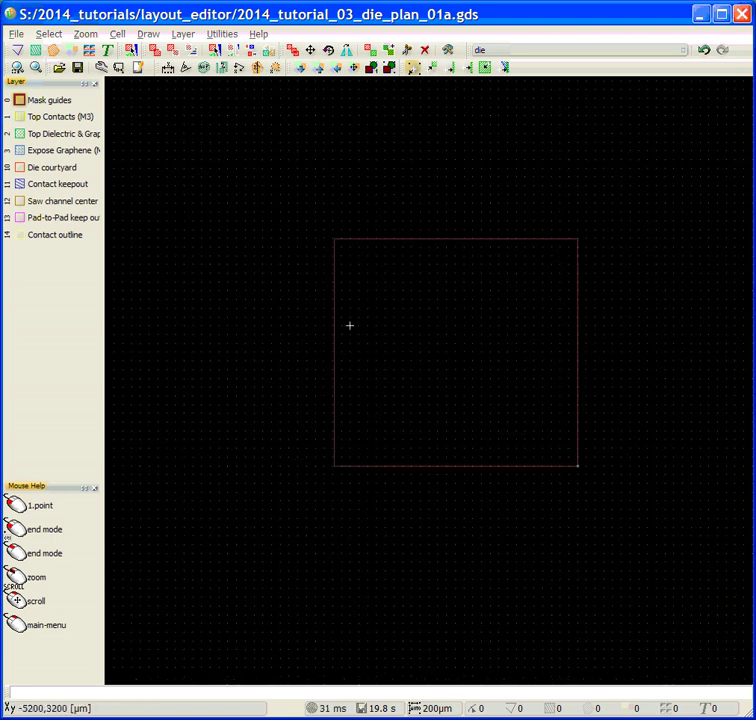
- Select the die box, review its properties unchanged, then deselect it
click(172, 51)
drag(196, 139, 342, 276)
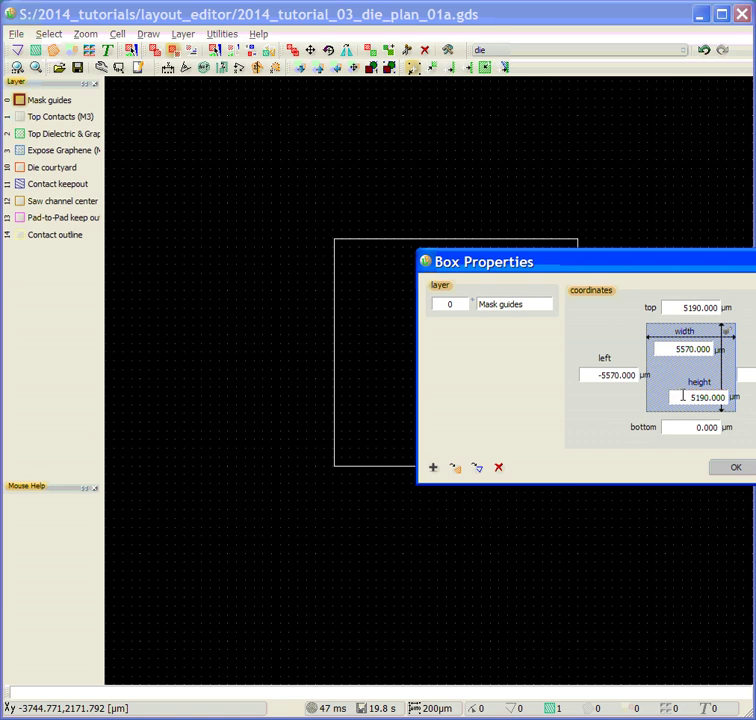
click(735, 470)
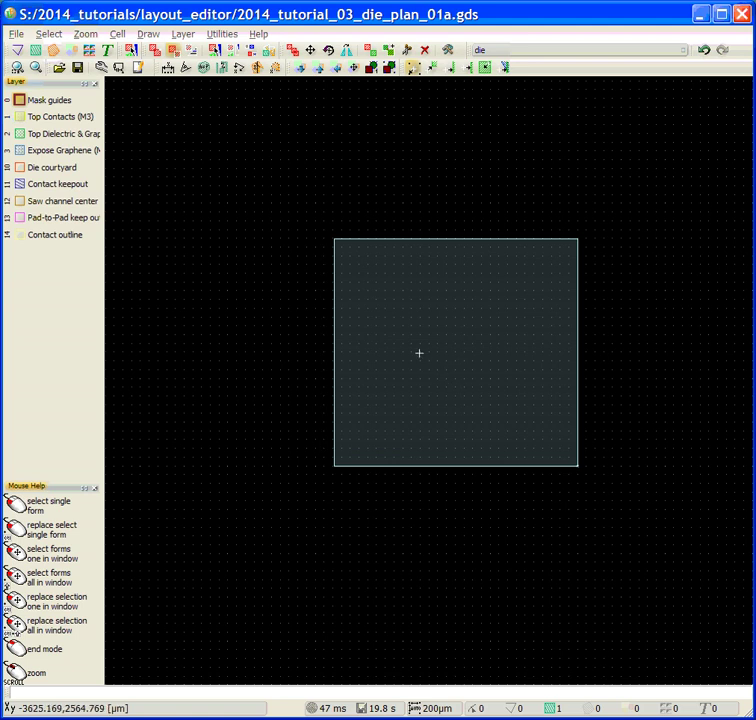
click(600, 676)
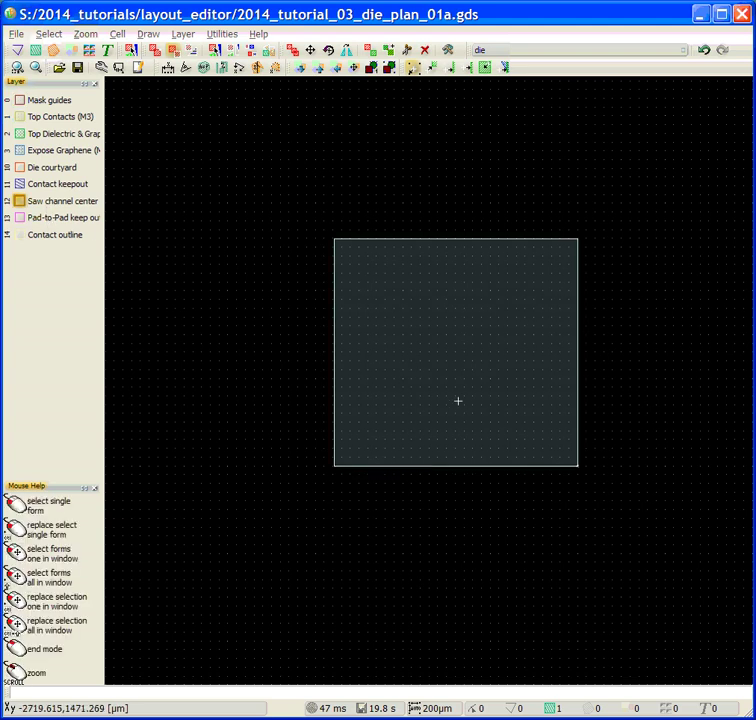
- Check the saw channel box's coordinates in Properties, then make Die courtyard the active layer
right_click(444, 363)
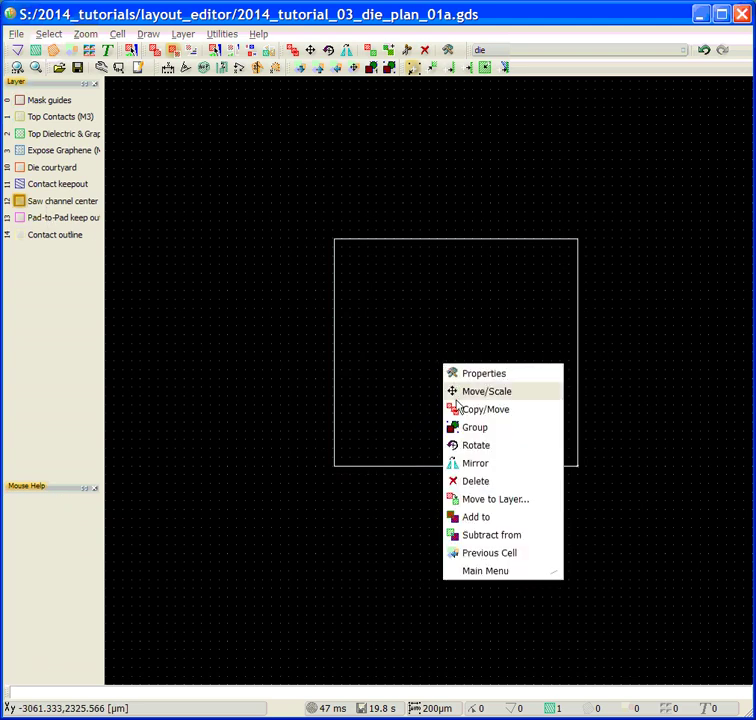
click(467, 500)
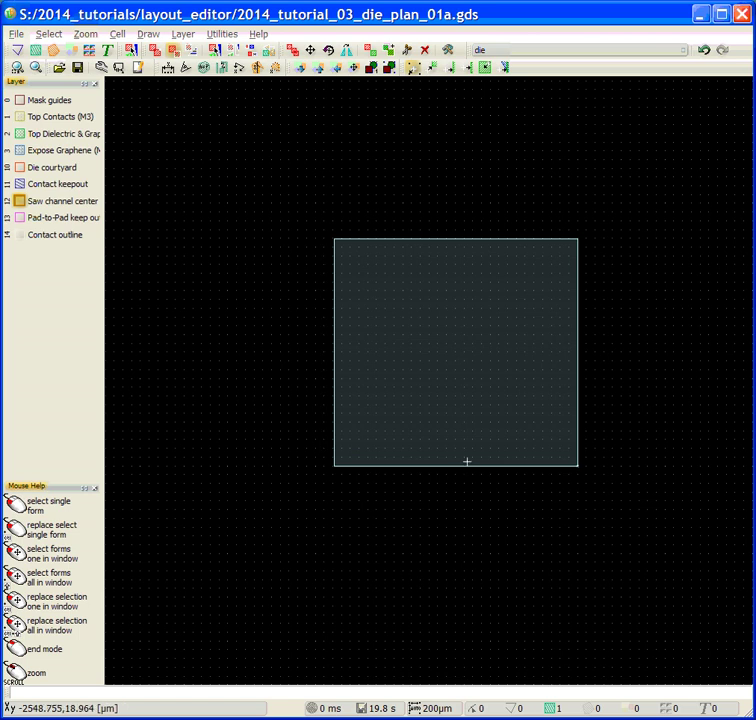
right_click(465, 453)
click(478, 466)
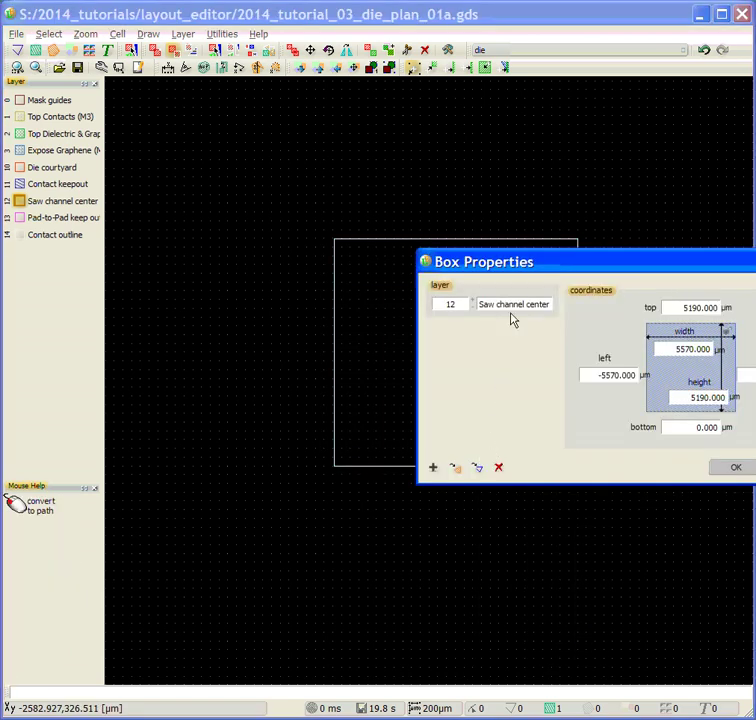
click(724, 467)
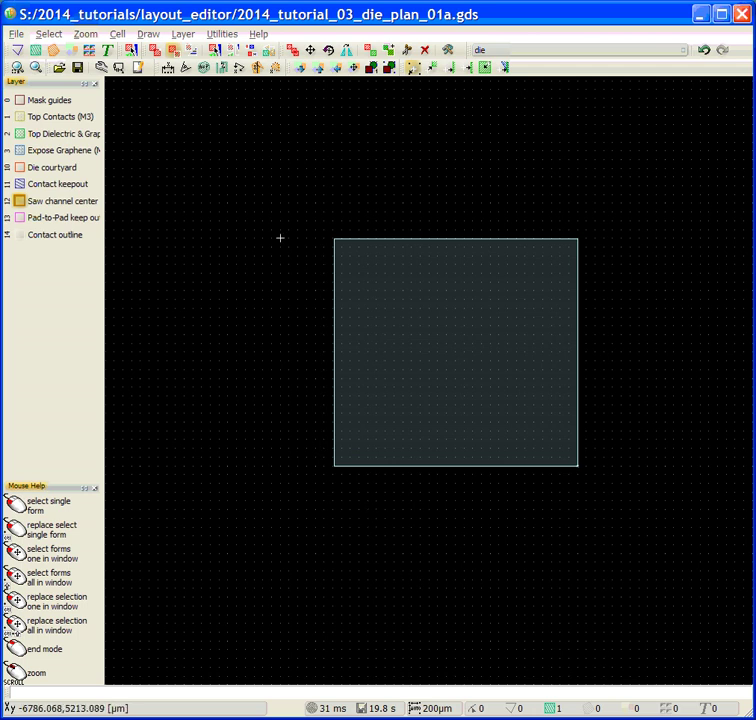
click(62, 173)
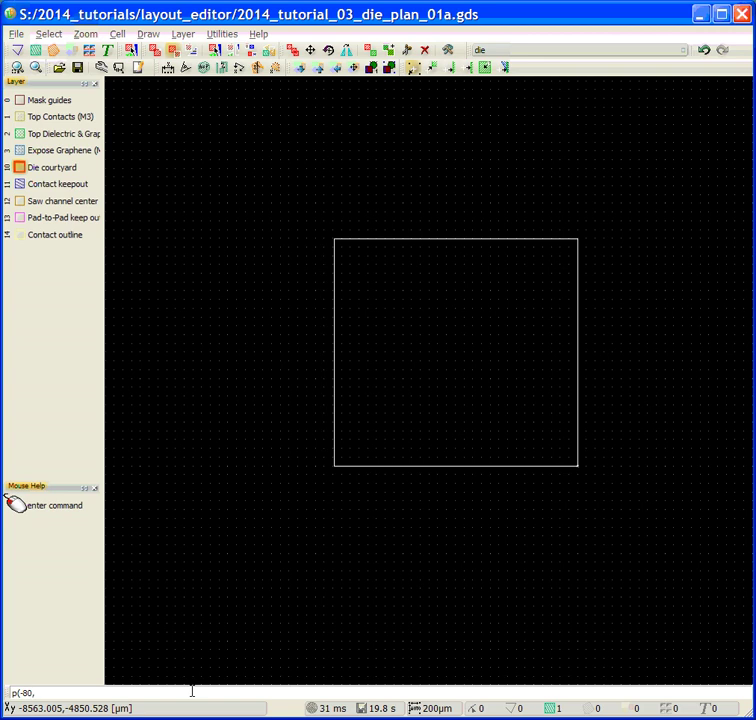
- Draw the Die courtyard box from corner points (-80,80) to (-5490,5110)
text(80))
key(Return)
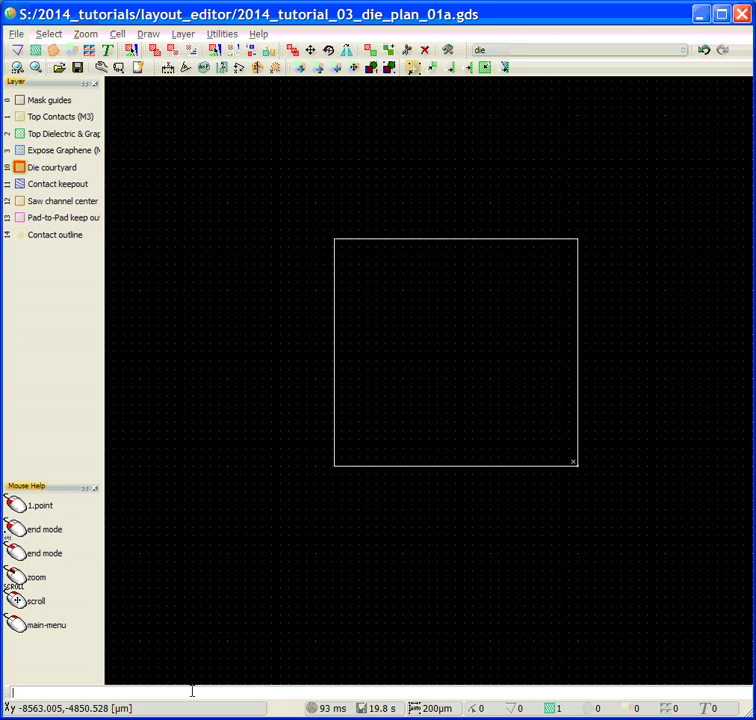
text(p(-5490,5110))
key(Return)
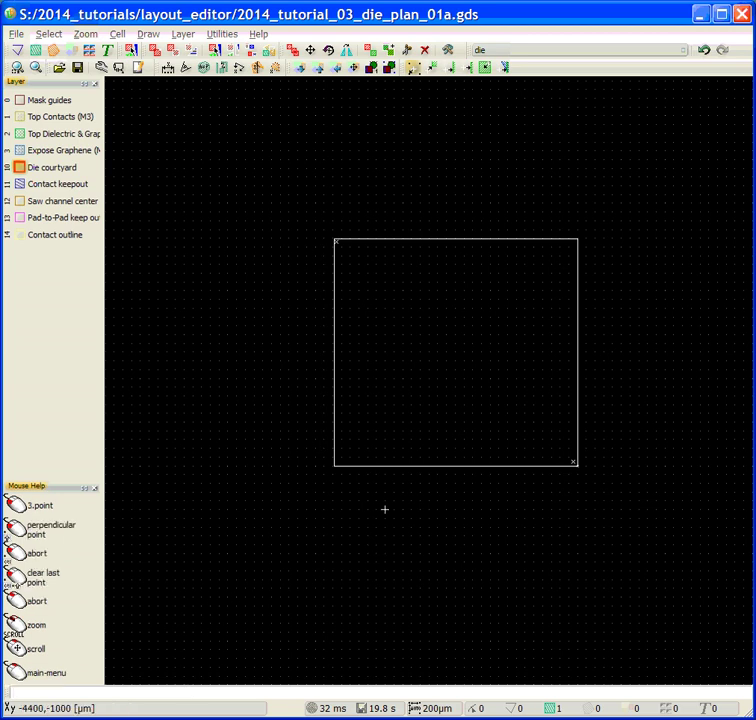
scroll(385, 484, up, 1)
scroll(385, 483, up, 1)
scroll(385, 483, down, 1)
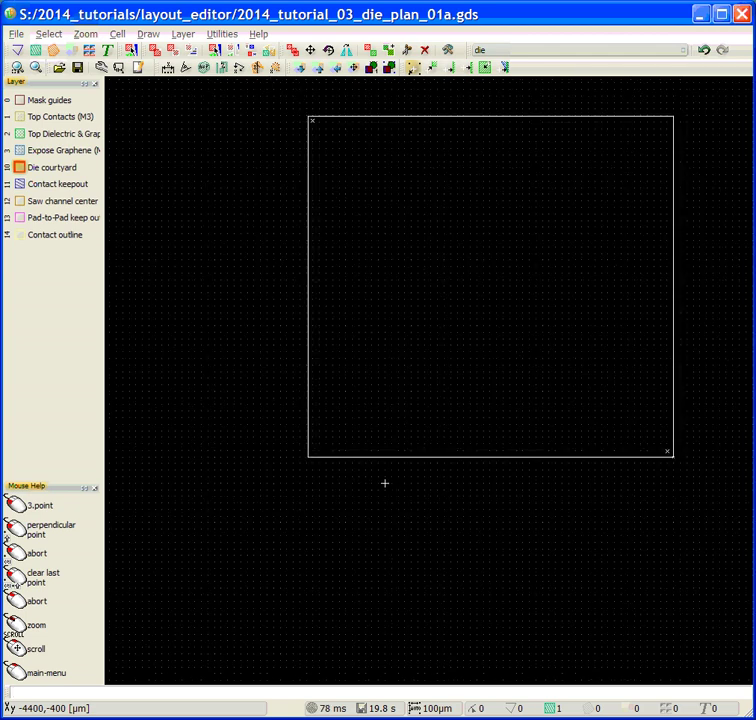
middle_drag(385, 483, 352, 593)
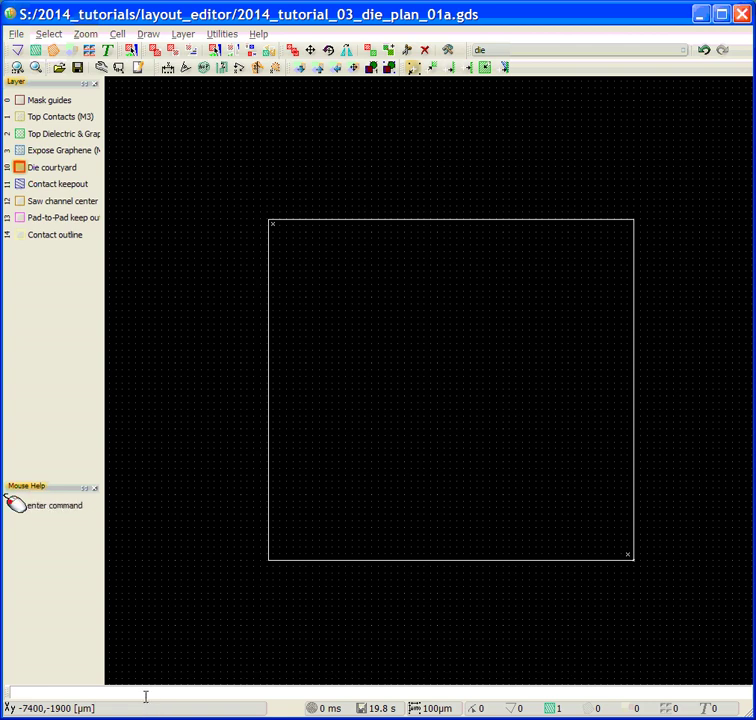
click(145, 692)
text(size)
key(Return)
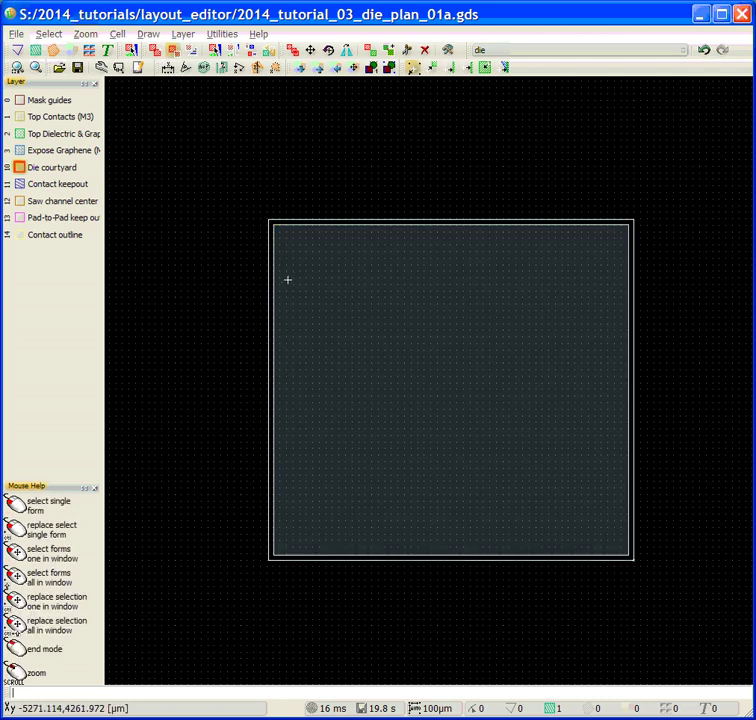
- Check that the courtyard box is 5410 × 5030 µm on layer 10, then make Contact keepout the active layer
click(288, 280)
right_click(288, 281)
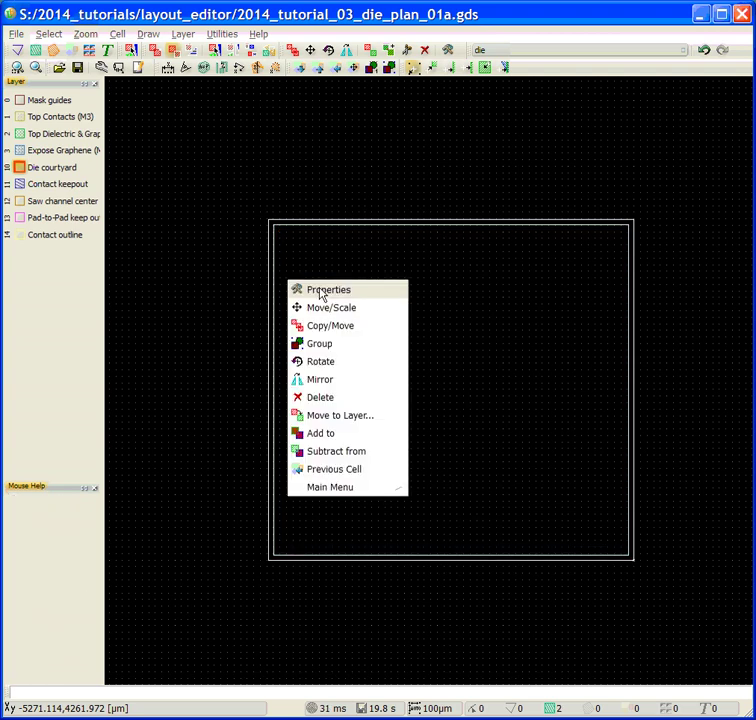
click(322, 291)
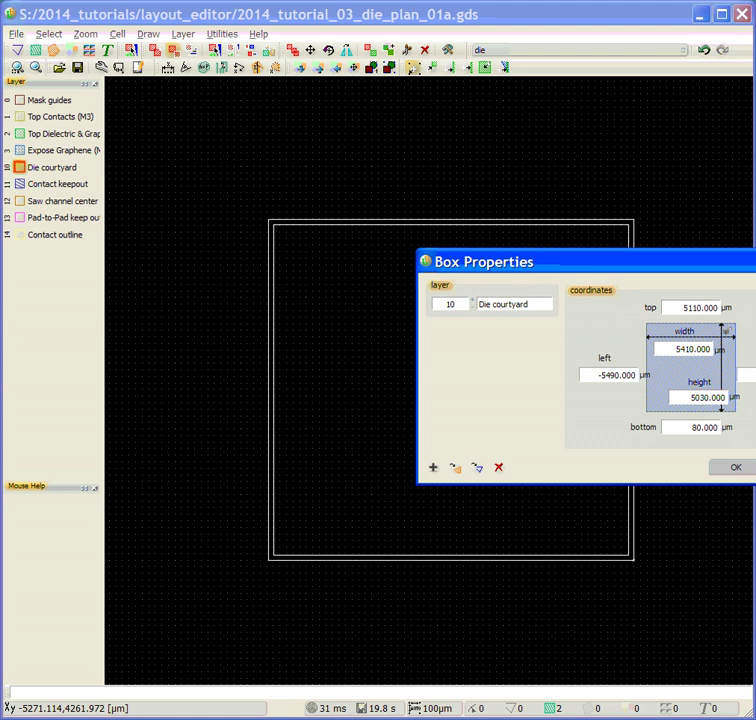
click(735, 469)
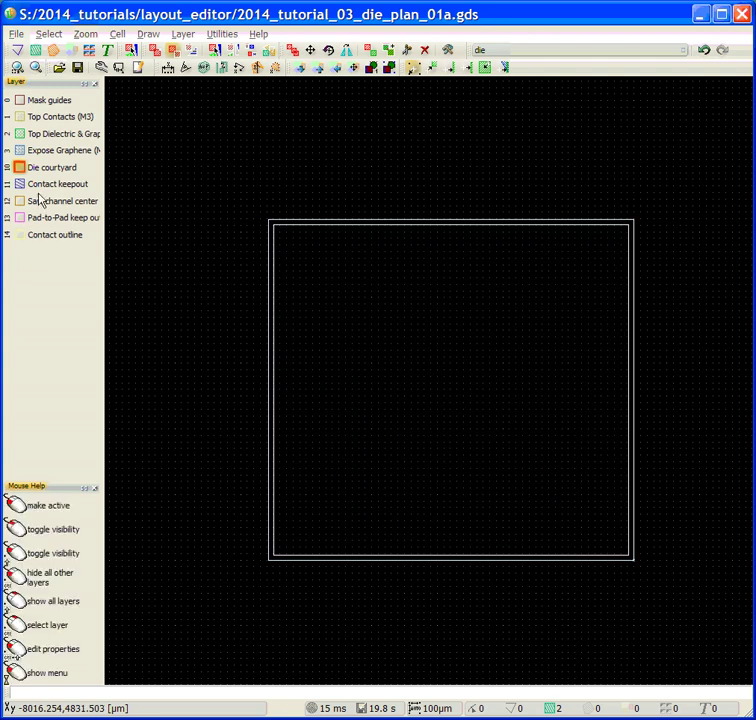
click(38, 189)
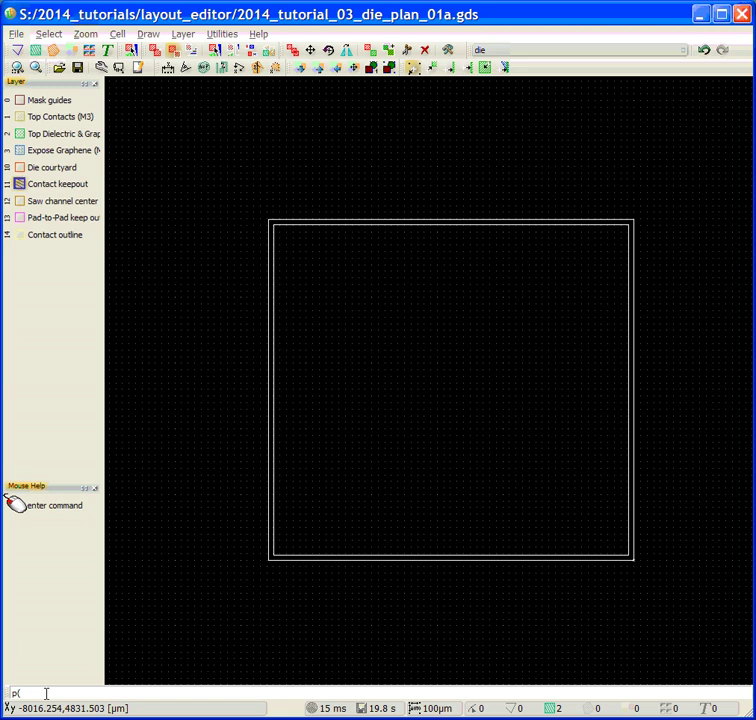
- Draw the Contact keepout box with corners at (-110,110) and (-5460,5080) using the box command
text(()
text(110)
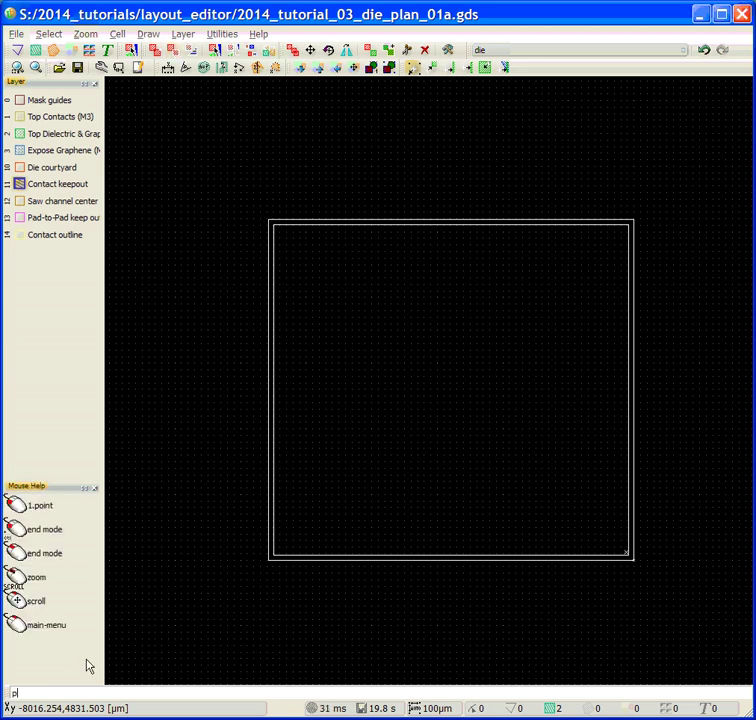
text((-545)
key(BackSpace)
text(6-)
text(0,)
text(5080)
text())
key(Return)
text(box)
key(Return)
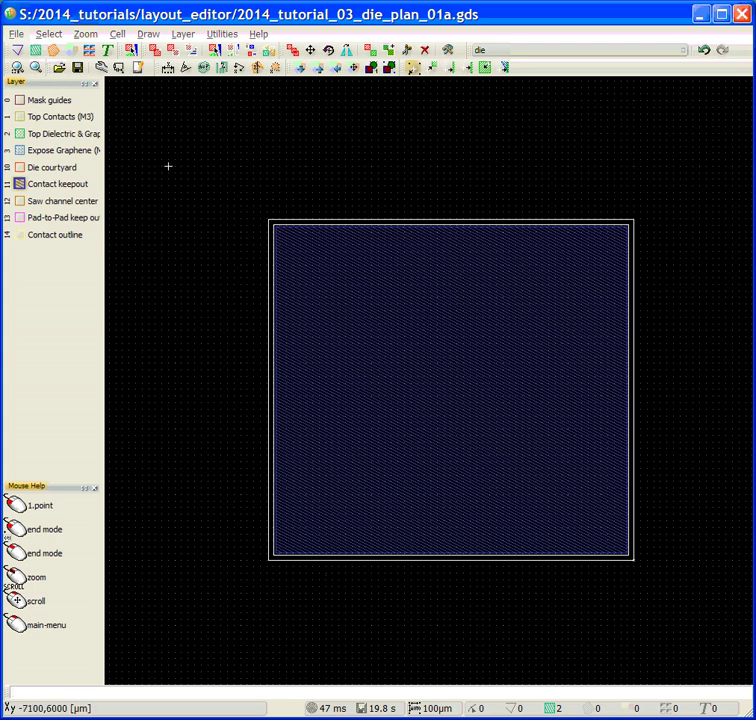
- Select the blue Contact keepout box and show its properties: 5350 × 4970 µm on layer 11
click(329, 314)
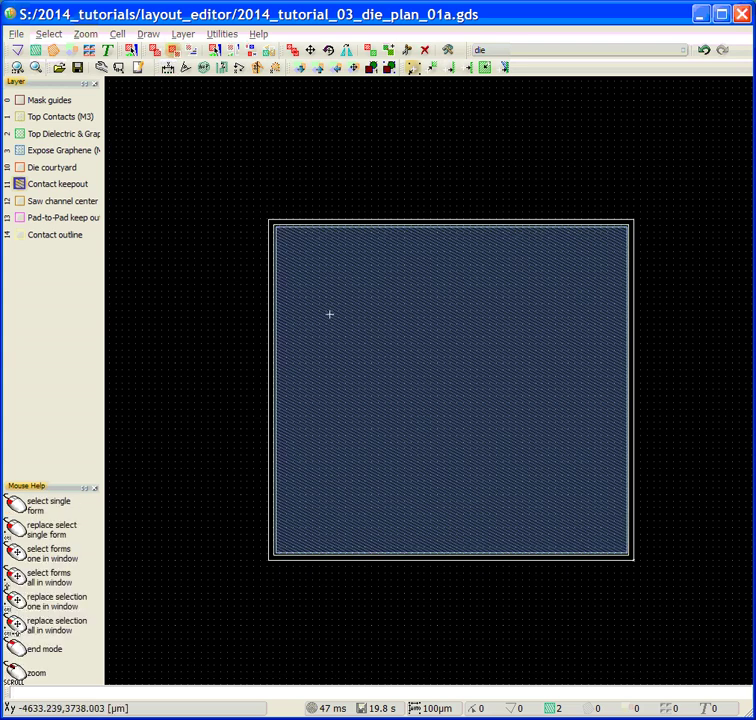
click(329, 314)
right_click(329, 314)
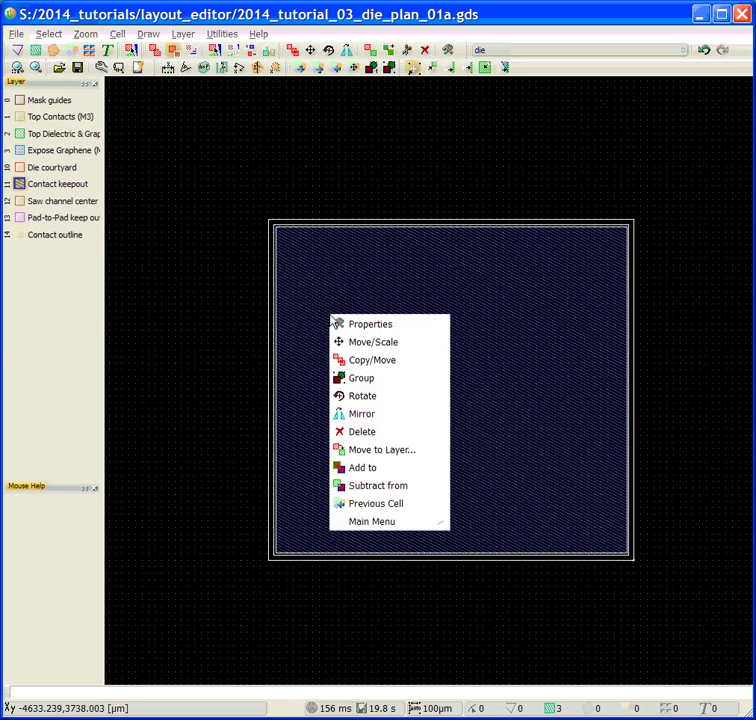
click(390, 324)
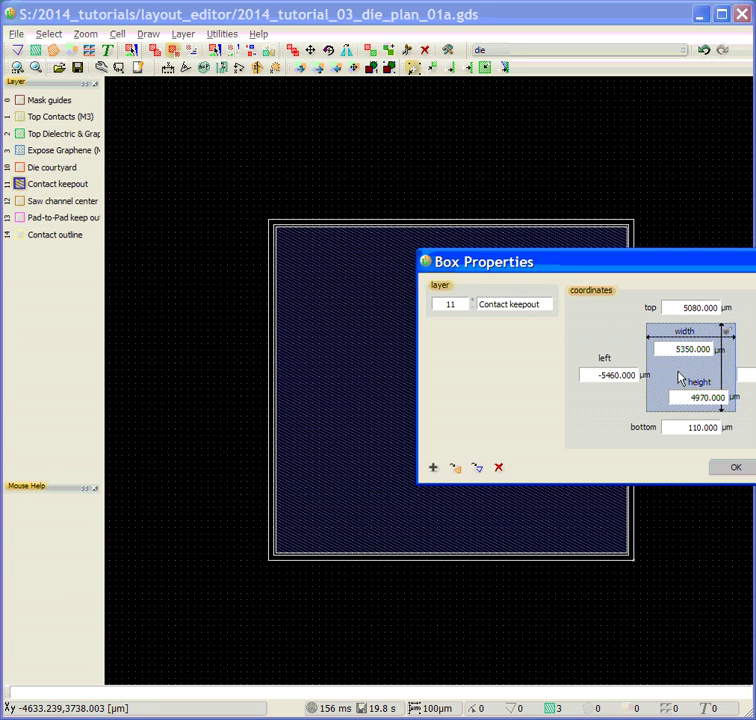
- Give Contact keepout layer 11 an outline-only fill style in the Layer Manager
click(735, 469)
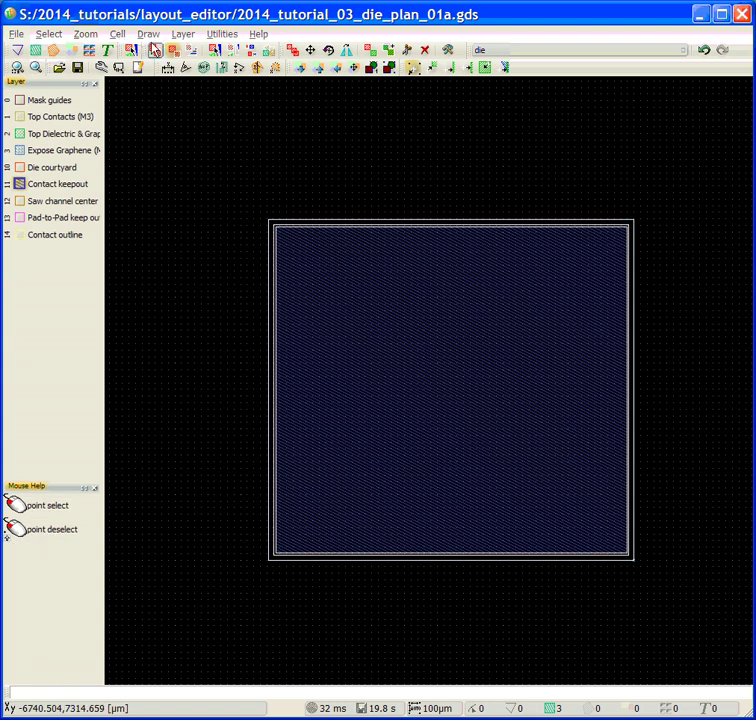
click(177, 35)
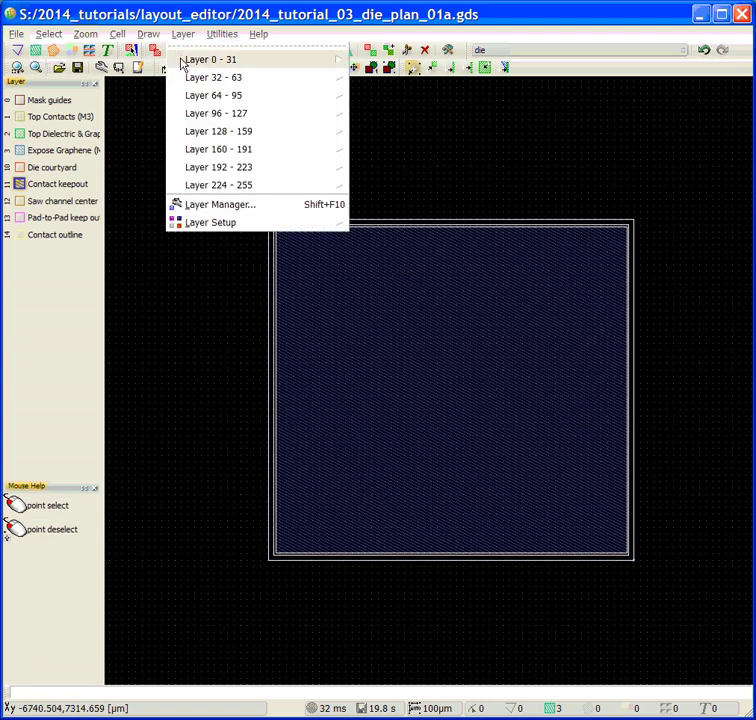
click(208, 206)
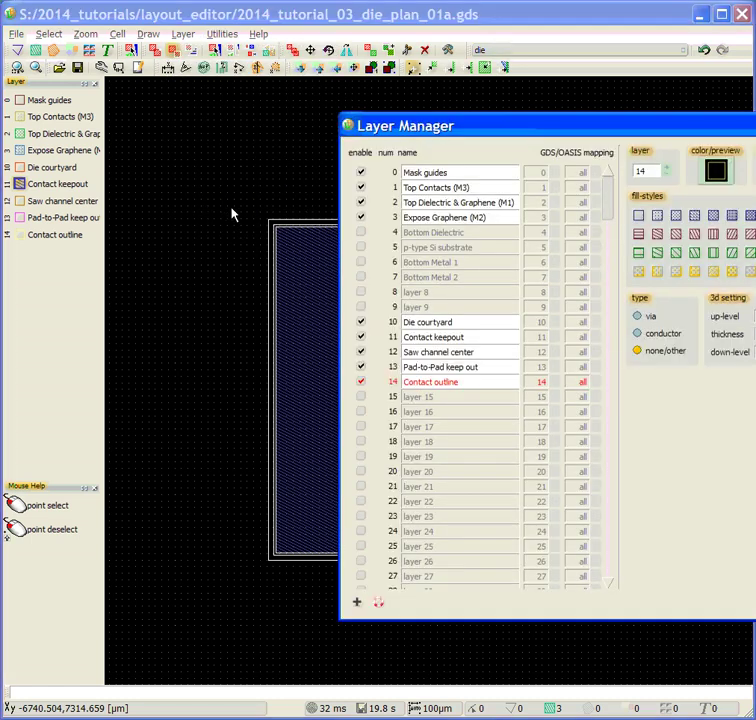
click(445, 337)
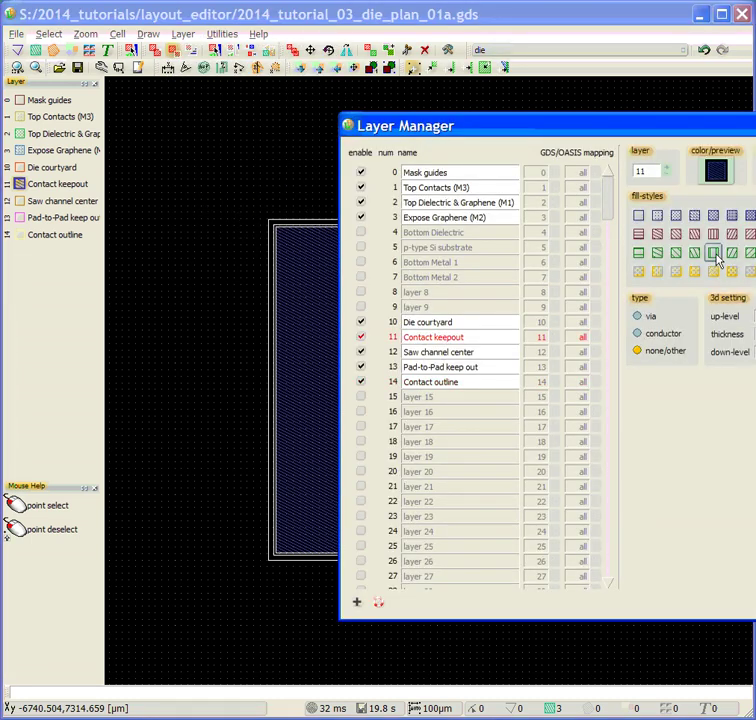
click(640, 216)
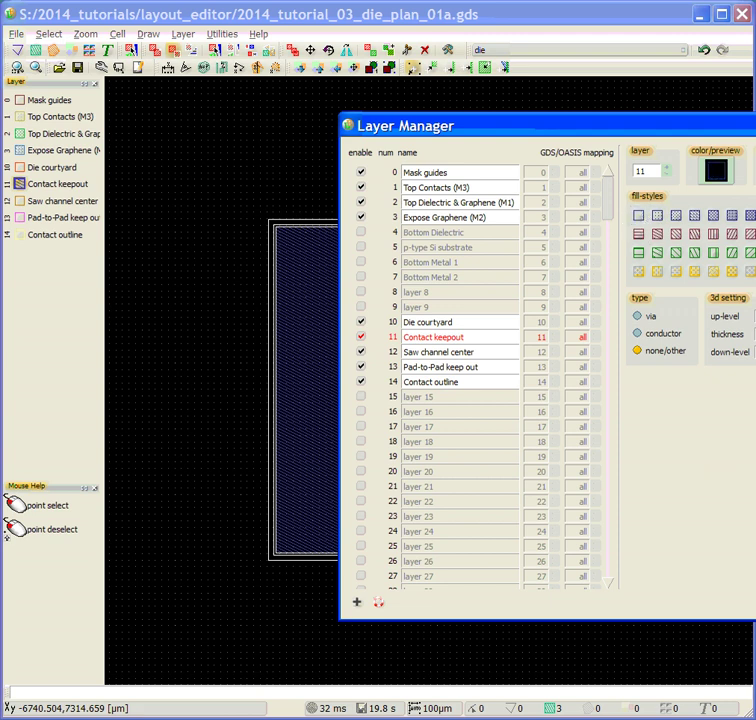
click(719, 585)
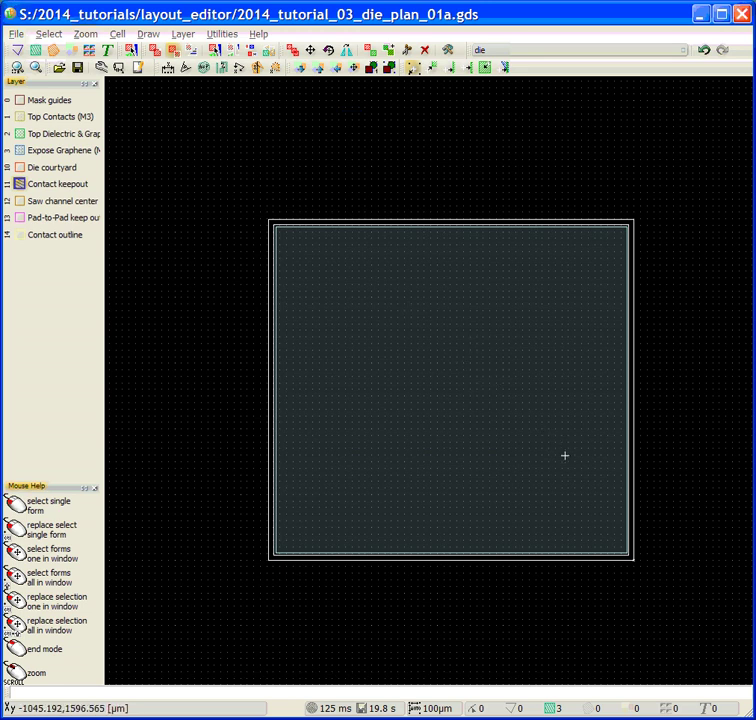
scroll(637, 560, up, 3)
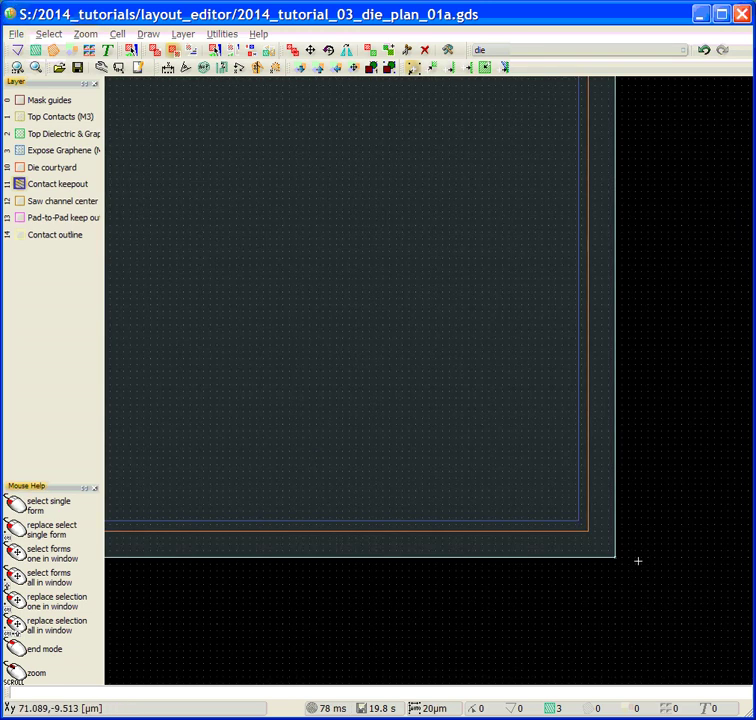
scroll(638, 561, up, 2)
scroll(637, 561, up, 2)
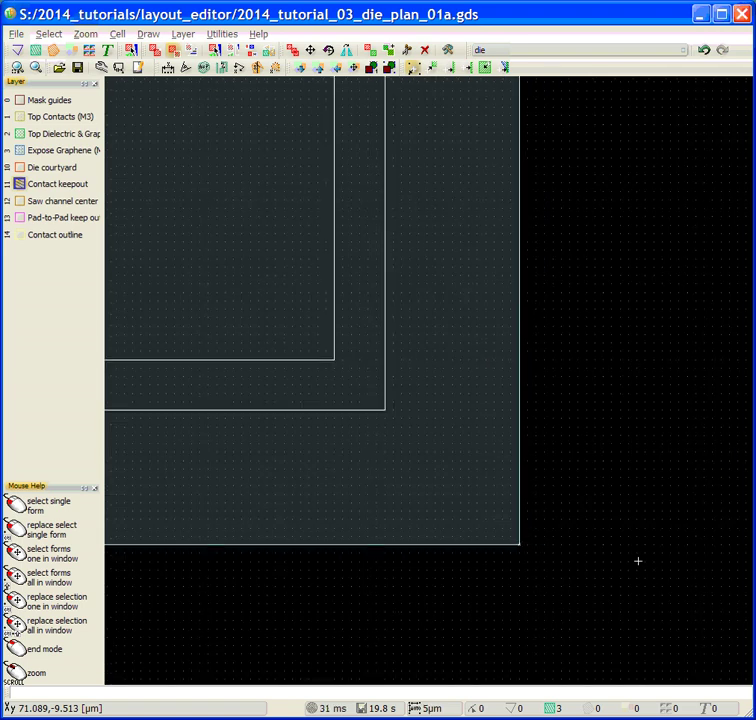
click(168, 68)
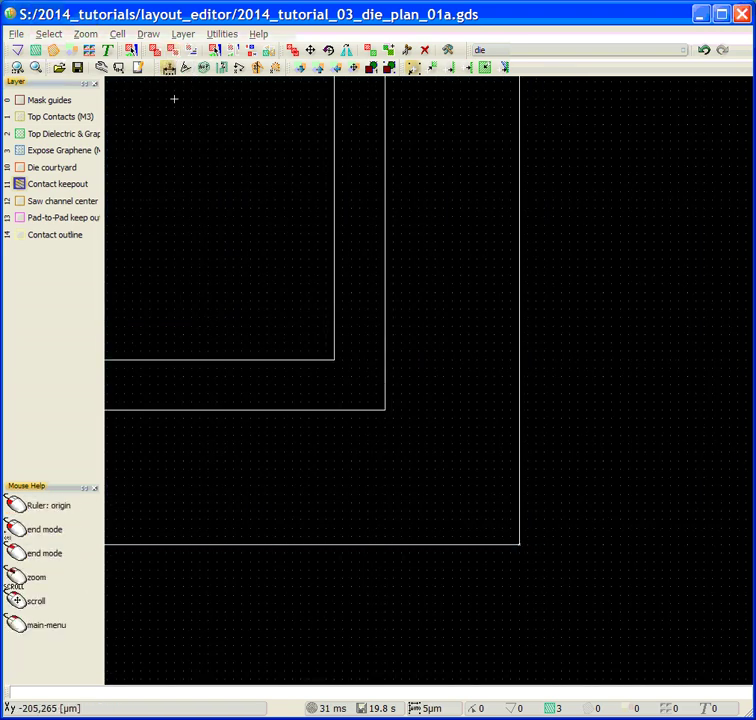
click(385, 409)
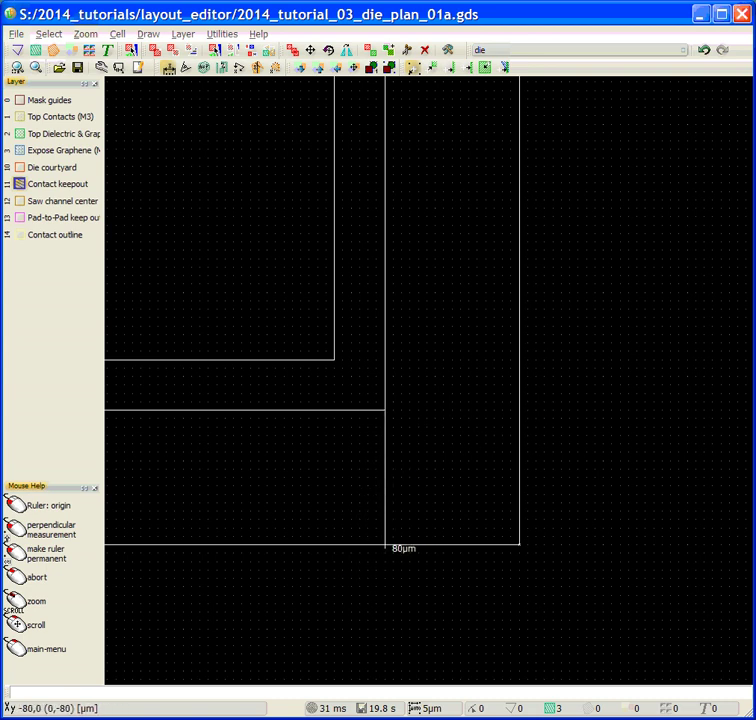
right_click(366, 393)
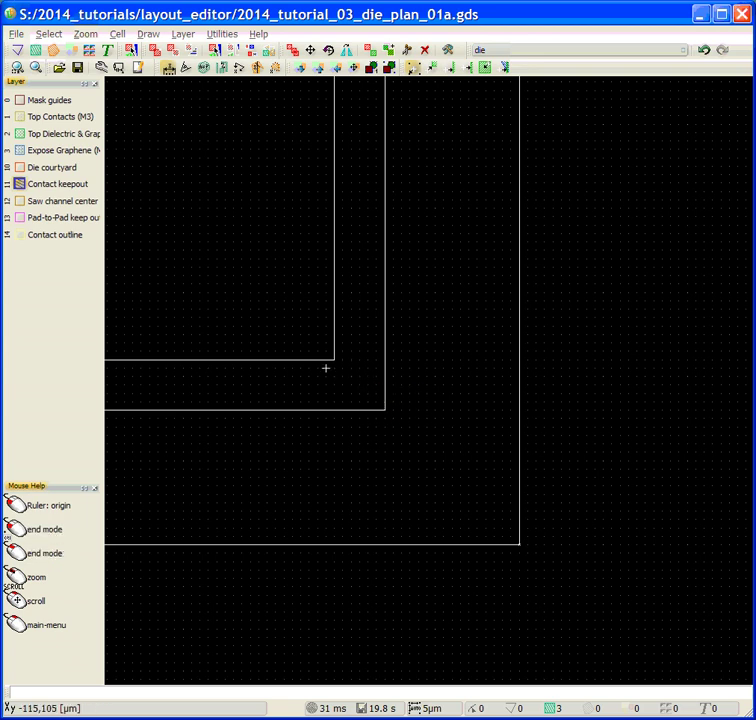
click(335, 360)
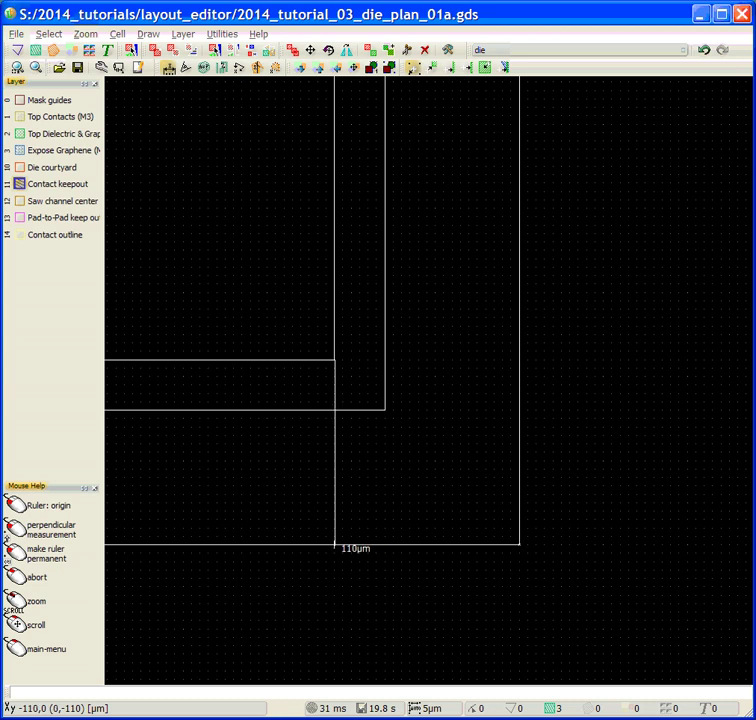
click(335, 545)
right_click(359, 527)
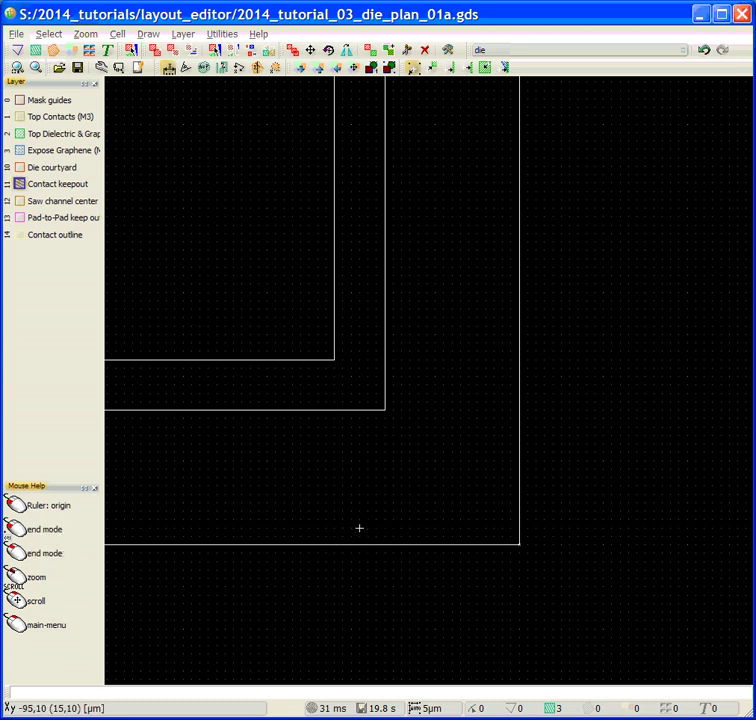
scroll(359, 527, down, 8)
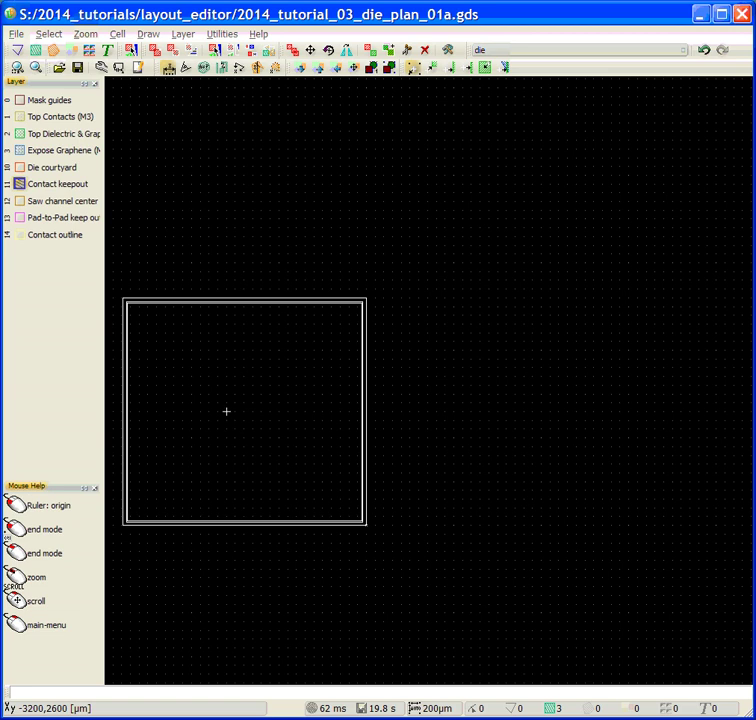
middle_drag(228, 412, 554, 460)
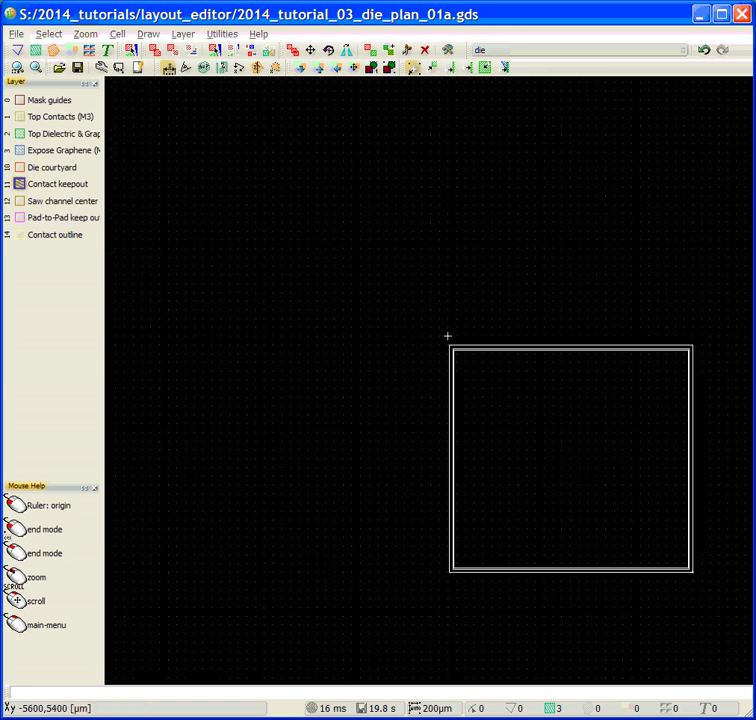
scroll(476, 348, up, 7)
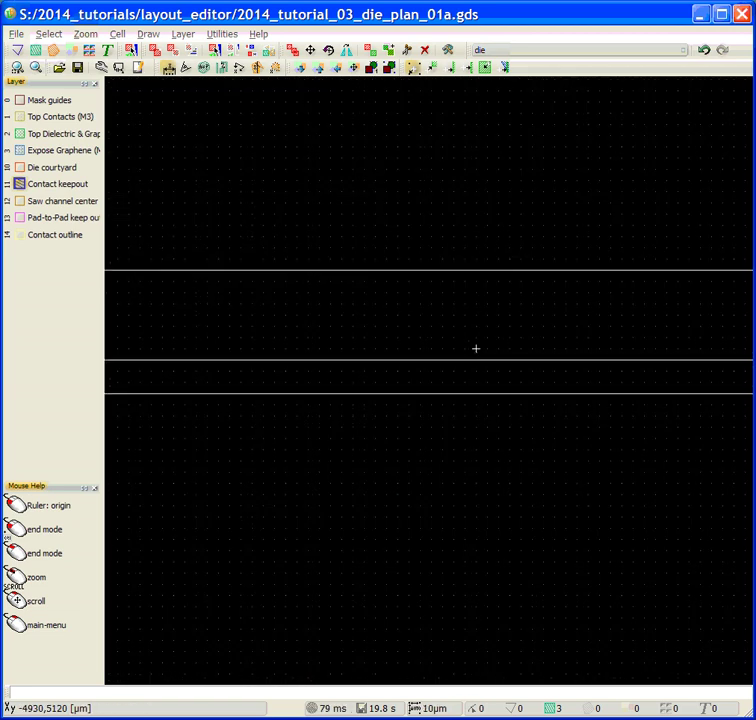
scroll(478, 347, down, 1)
scroll(479, 345, up, 1)
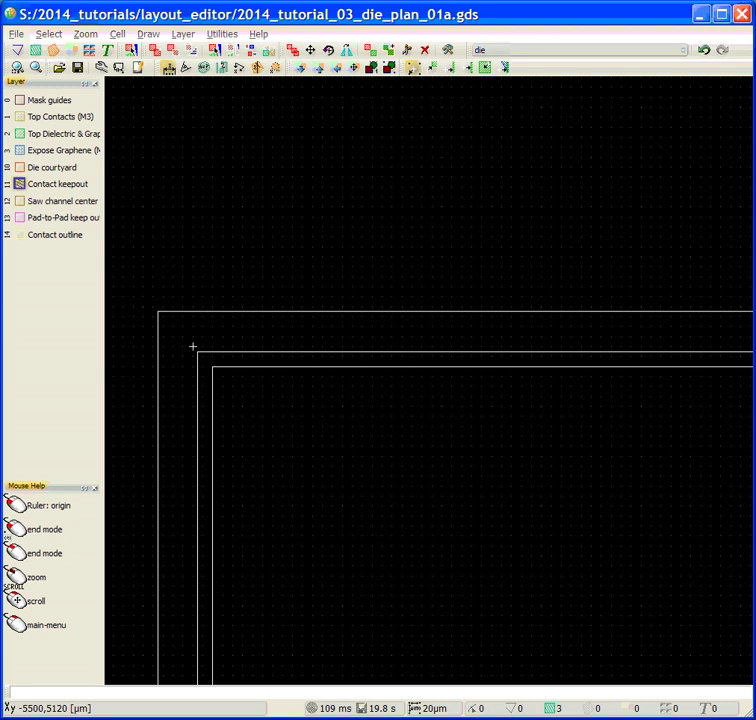
scroll(193, 346, up, 3)
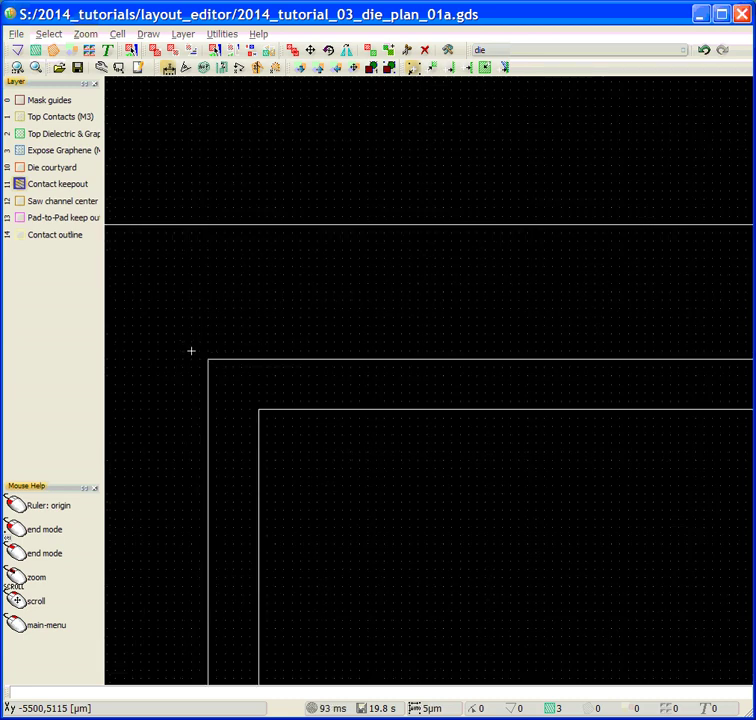
middle_drag(191, 351, 418, 371)
click(453, 372)
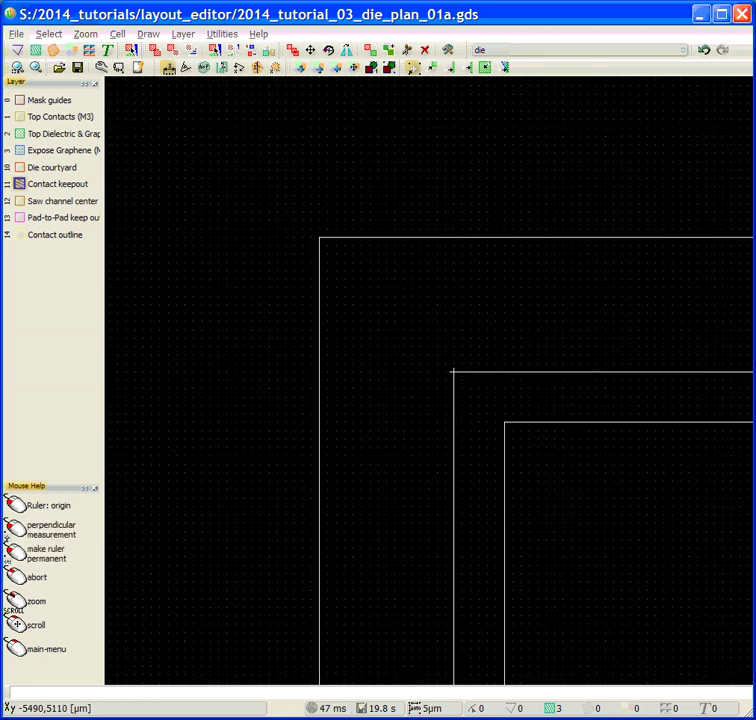
right_click(461, 240)
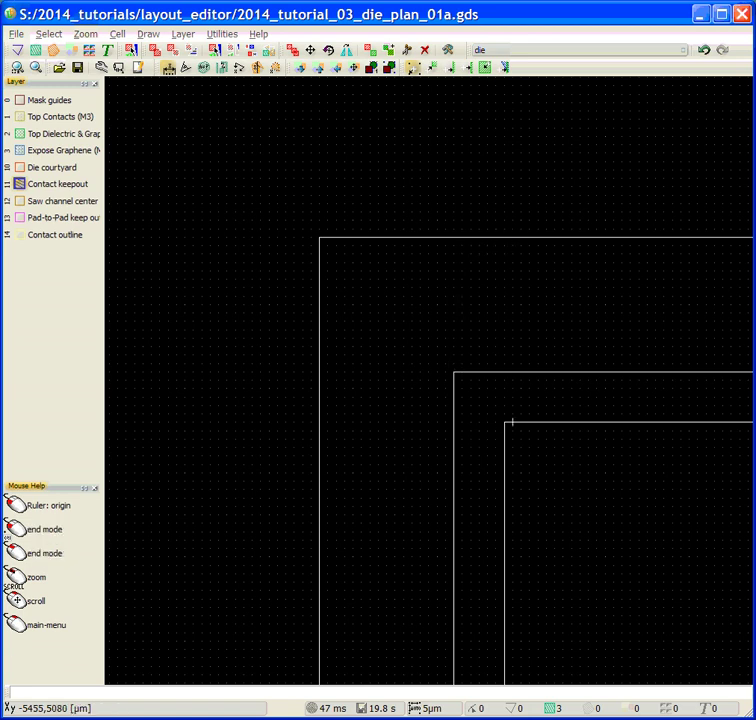
click(503, 421)
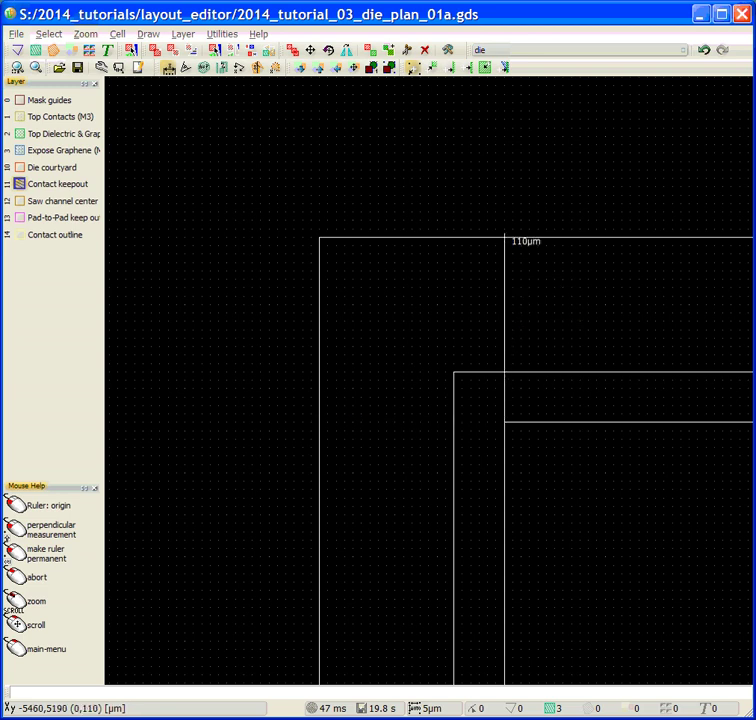
right_click(494, 246)
scroll(500, 252, down, 2)
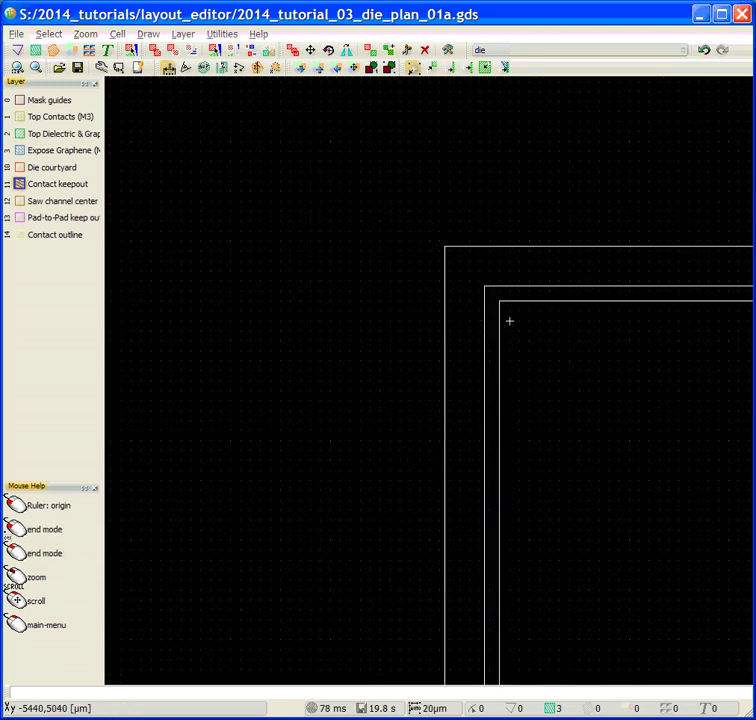
scroll(508, 321, down, 1)
middle_drag(420, 332, 231, 275)
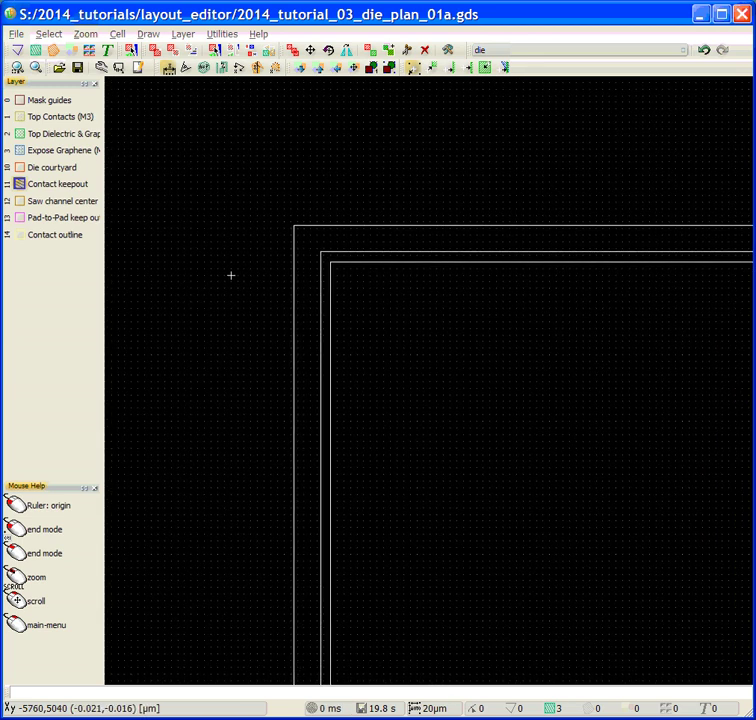
scroll(245, 280, down, 2)
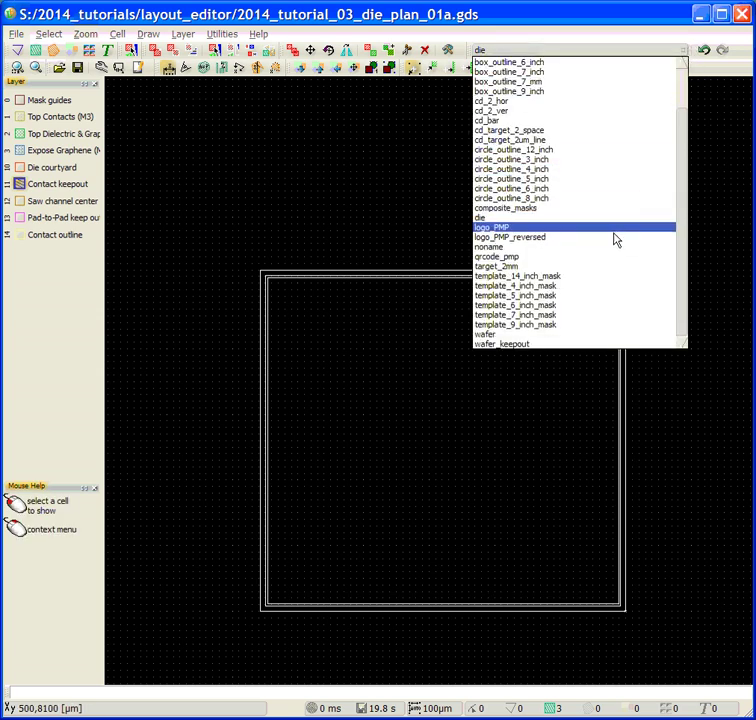
- Switch to the wafer cell and start placing a 'die' cell instance via Draw > Cell
click(589, 340)
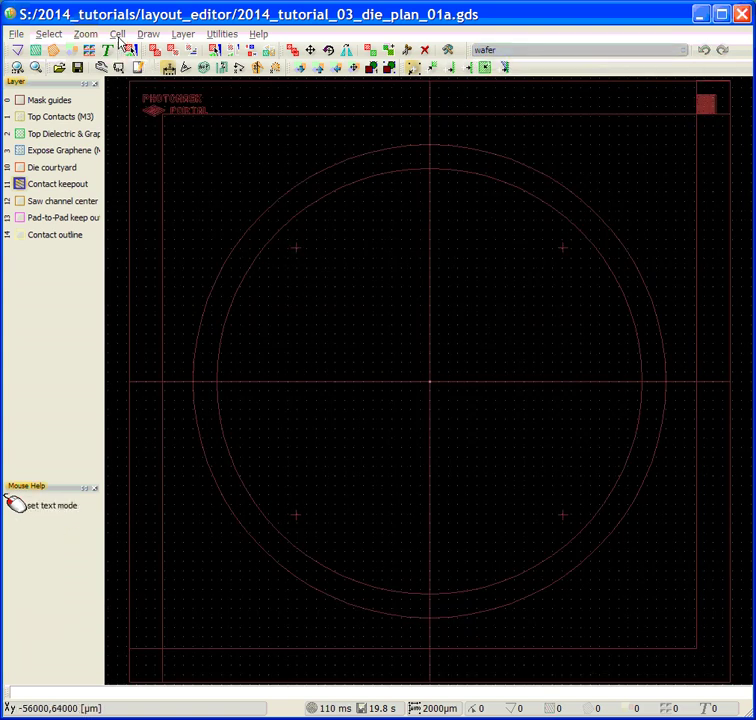
click(148, 34)
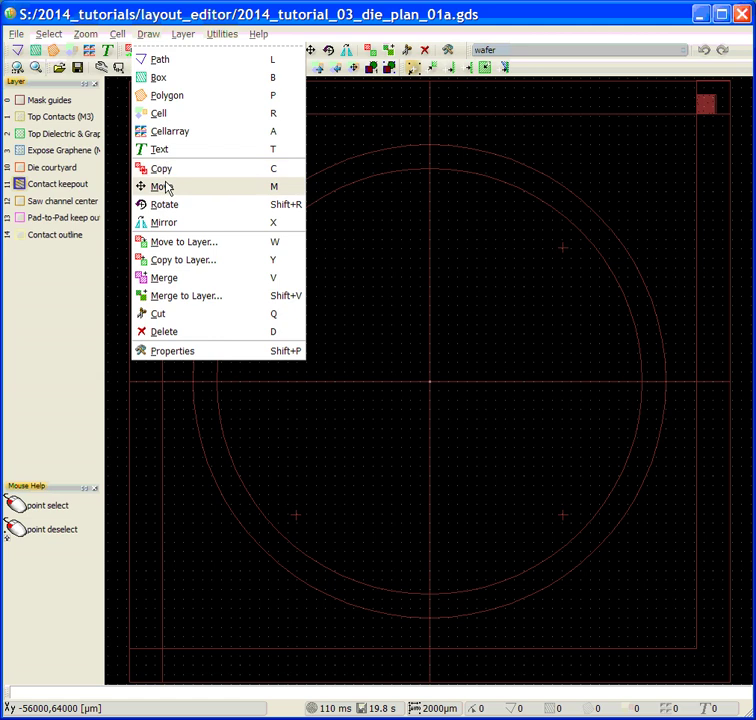
click(170, 116)
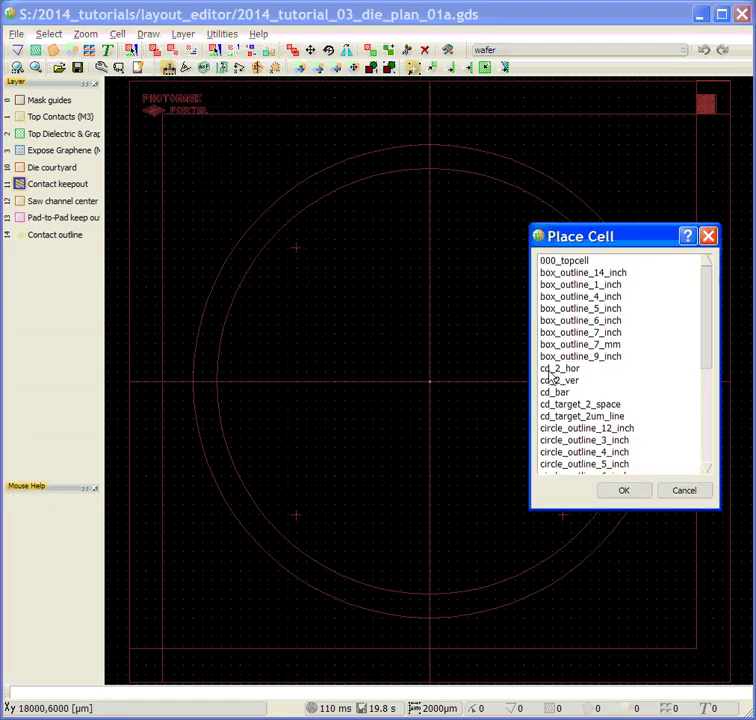
scroll(692, 397, down, 7)
scroll(691, 396, down, 1)
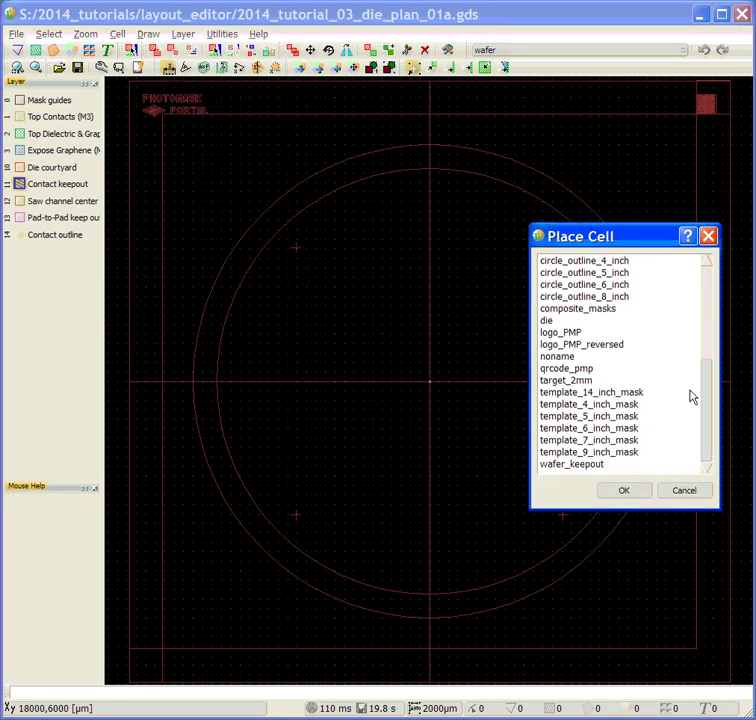
click(546, 320)
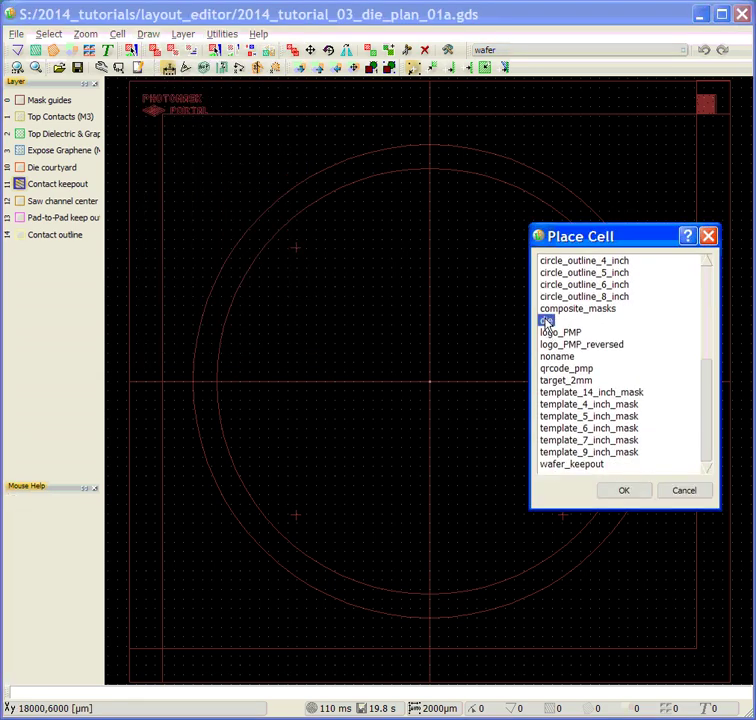
click(623, 490)
scroll(447, 393, up, 5)
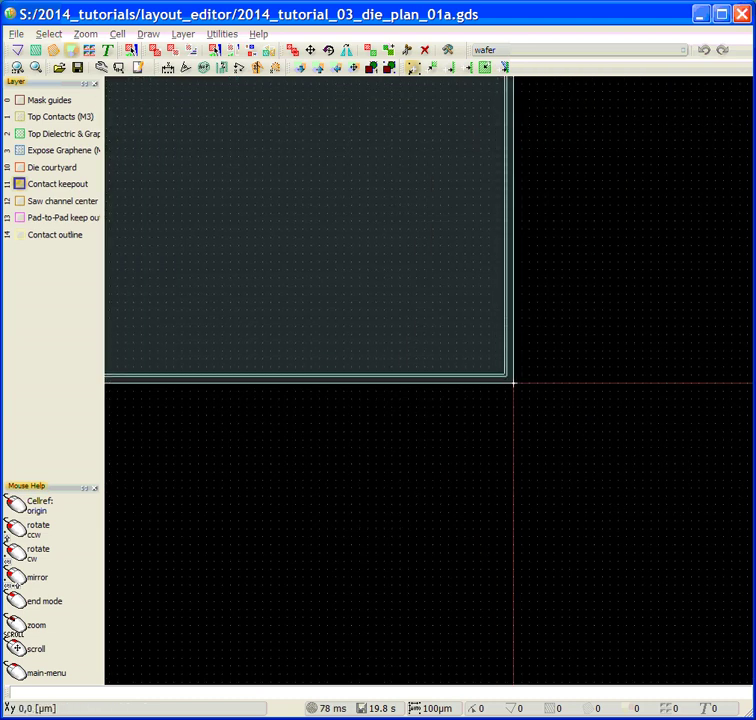
- Place the new die cell snapped edge to edge against the existing die outline
scroll(515, 383, up, 3)
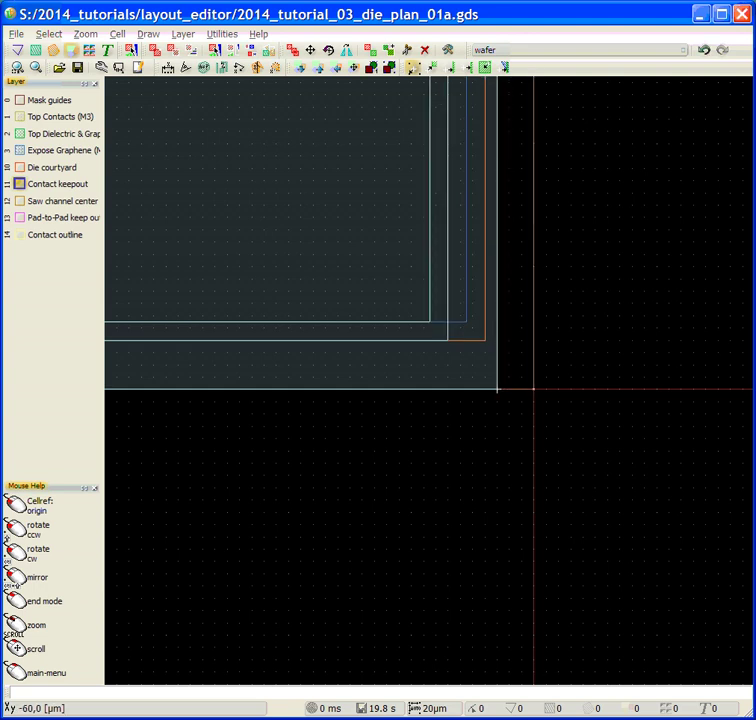
scroll(475, 351, down, 5)
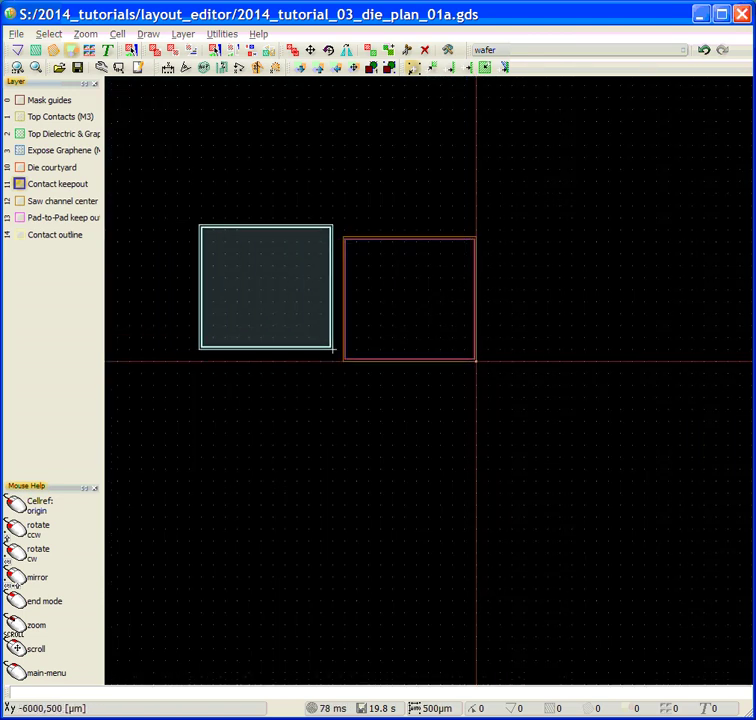
scroll(333, 360, up, 5)
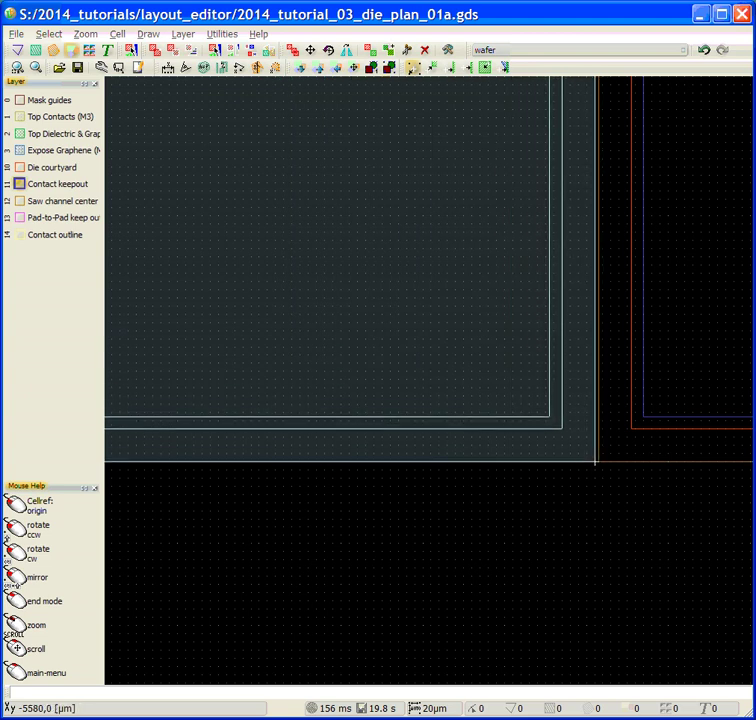
scroll(595, 462, up, 1)
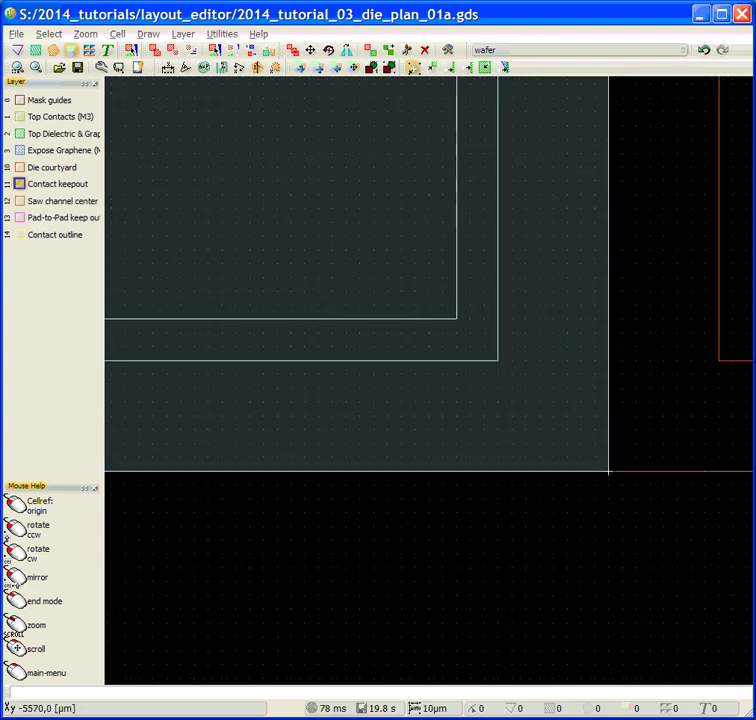
scroll(600, 470, down, 1)
scroll(507, 456, down, 1)
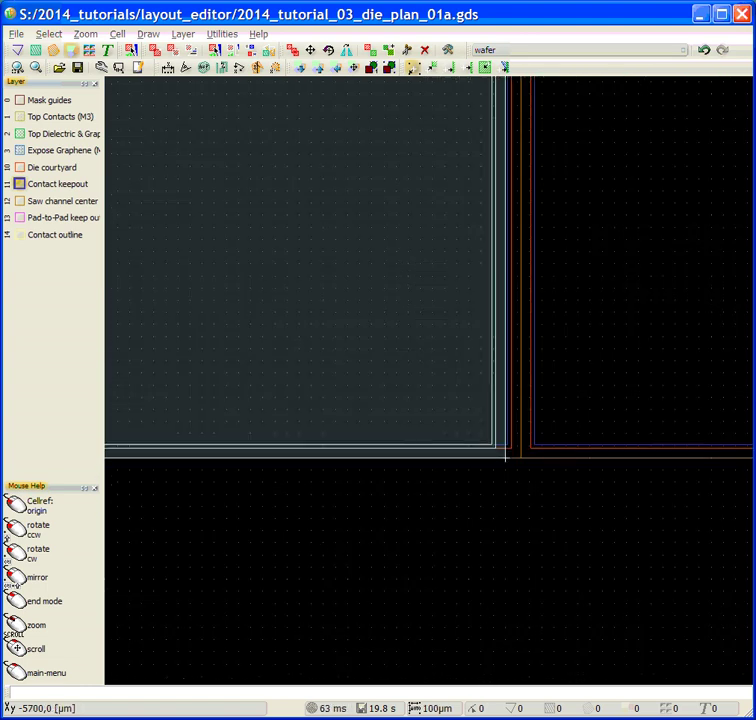
middle_drag(287, 447, 722, 454)
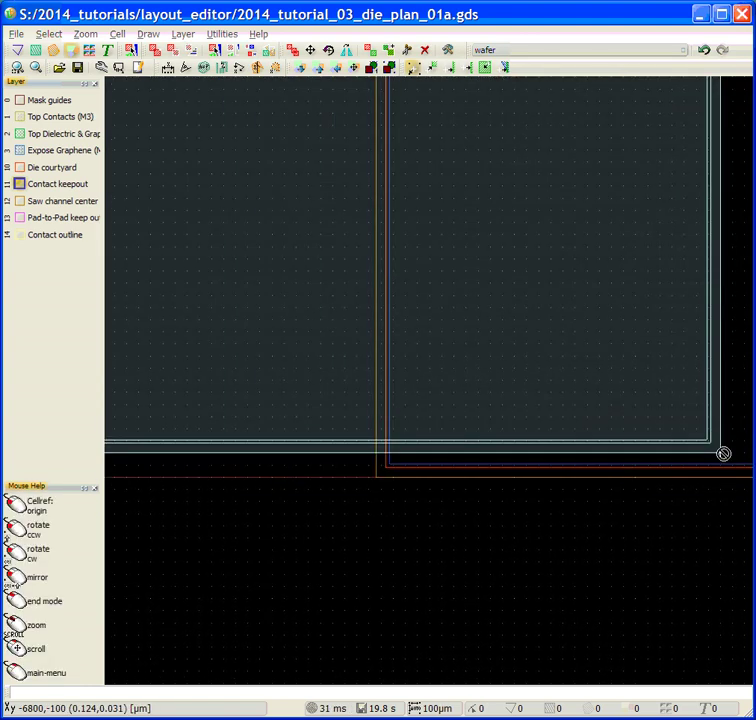
scroll(350, 420, up, 3)
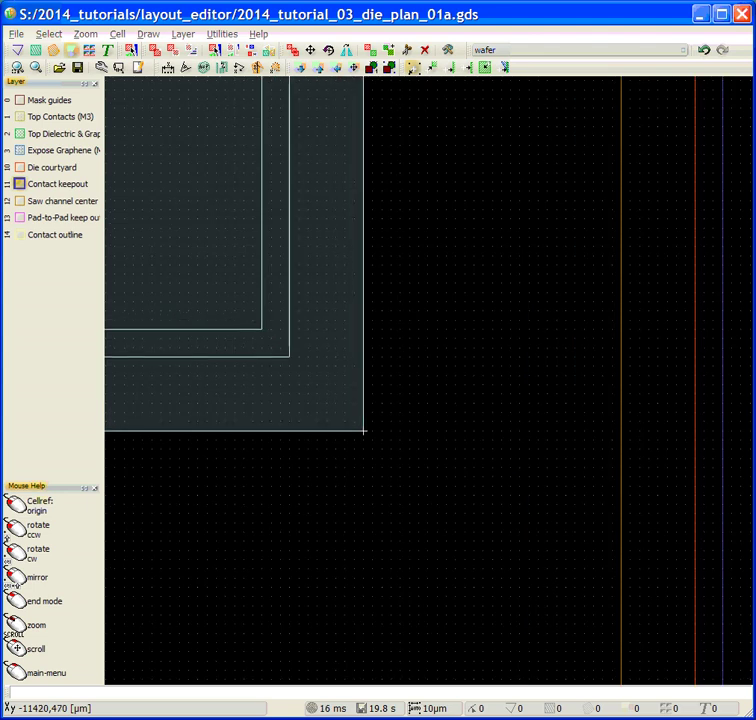
scroll(370, 435, down, 1)
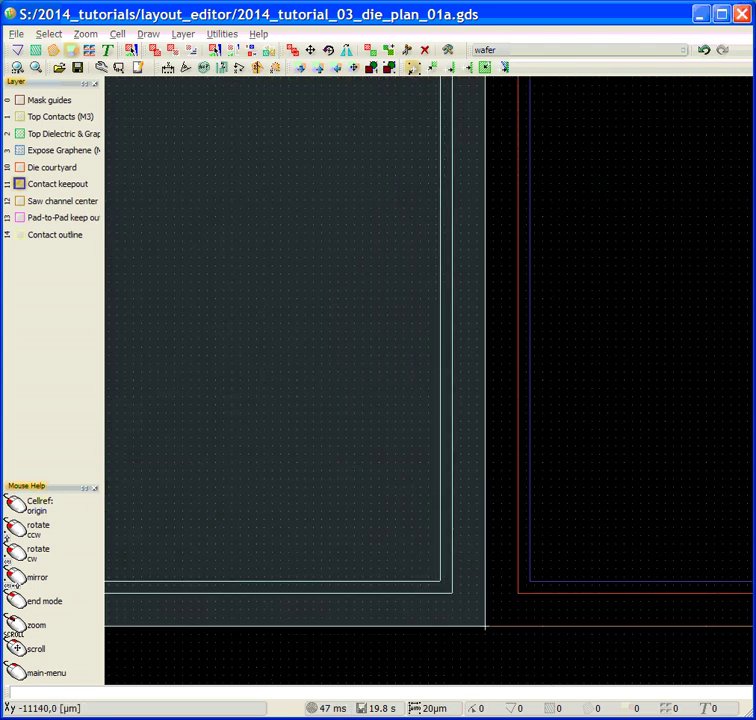
scroll(487, 621, down, 2)
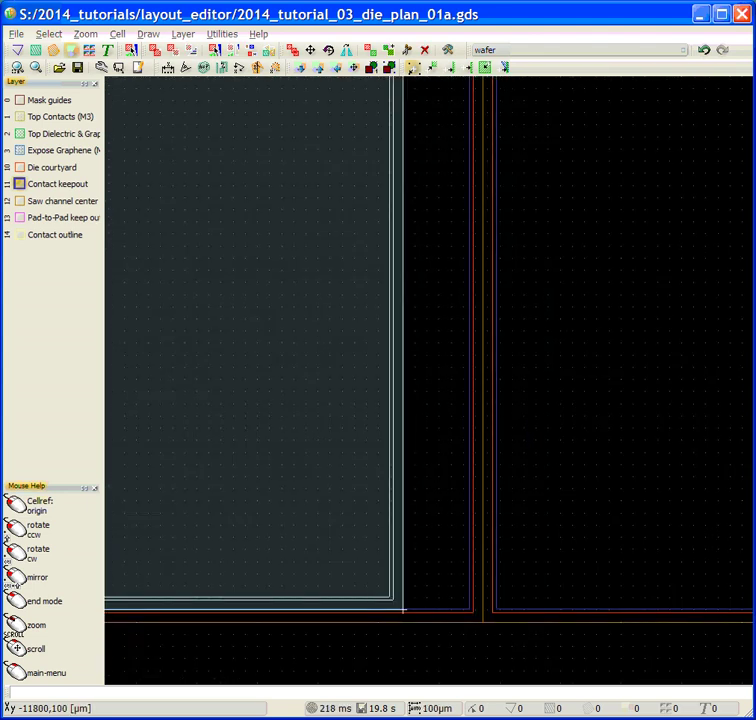
scroll(403, 609, down, 1)
middle_drag(316, 590, 630, 577)
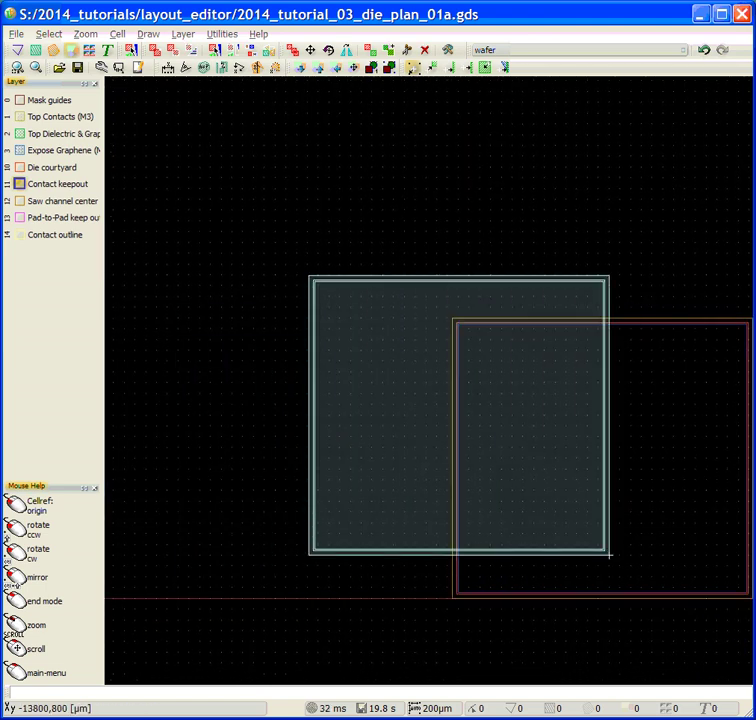
scroll(607, 553, down, 5)
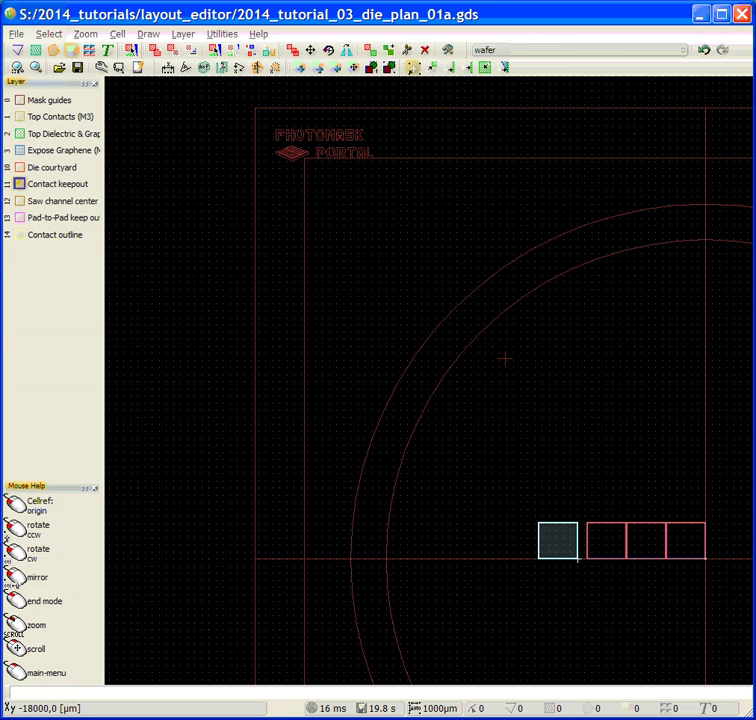
scroll(577, 558, up, 4)
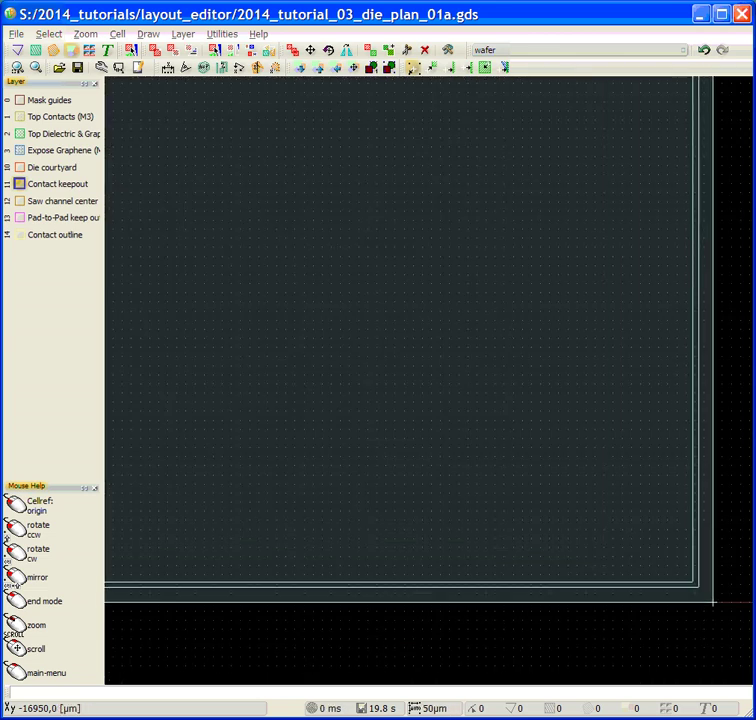
middle_drag(713, 602, 540, 535)
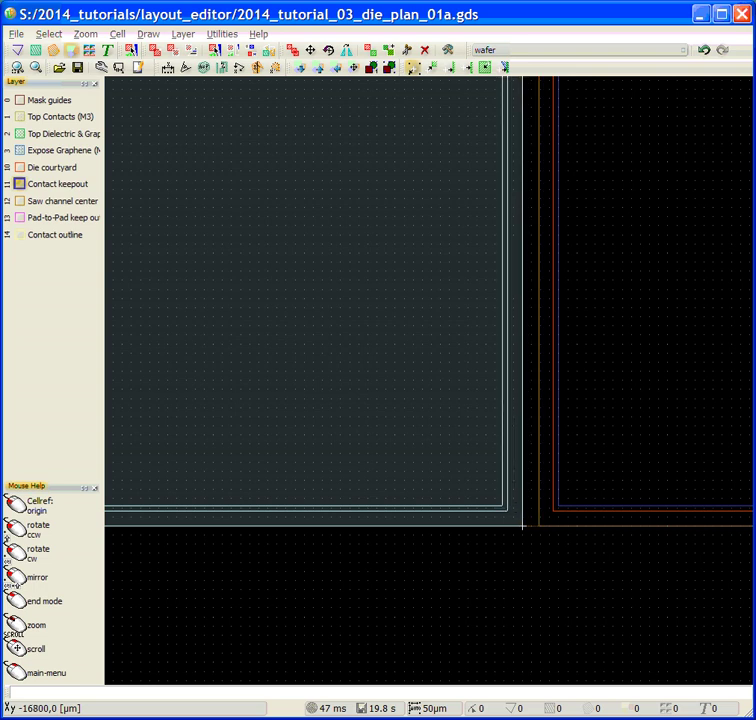
scroll(525, 527, up, 2)
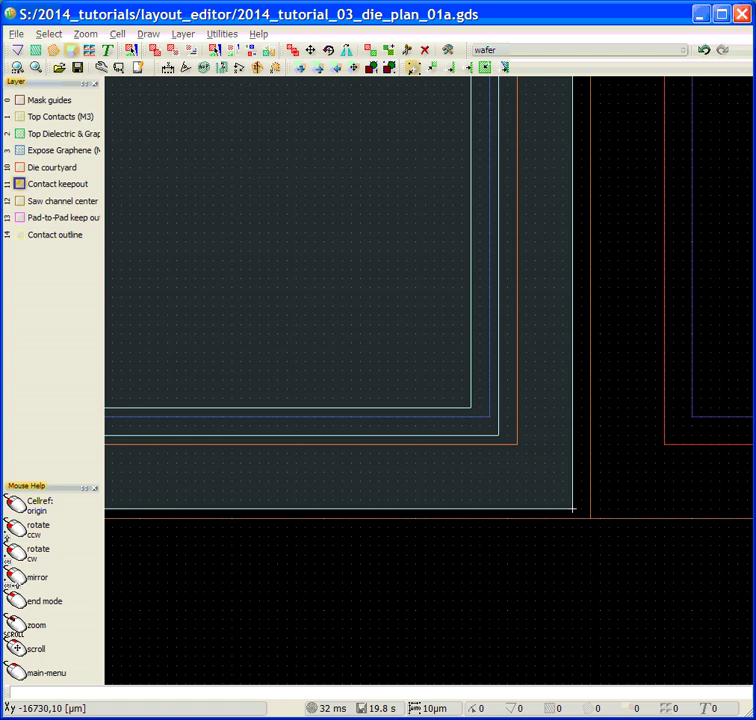
scroll(573, 507, down, 4)
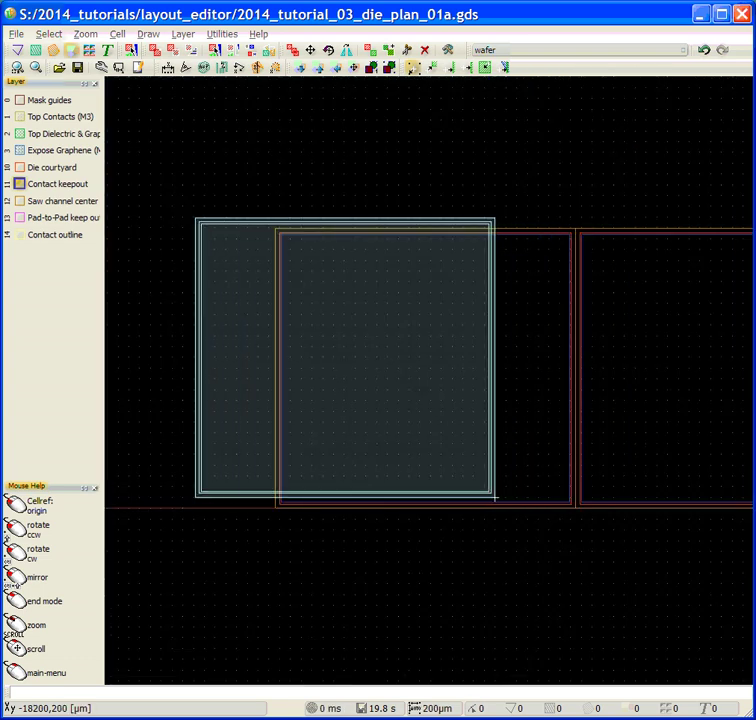
click(572, 503)
- Select the dies in the row using Select Cell mode
scroll(567, 461, down, 2)
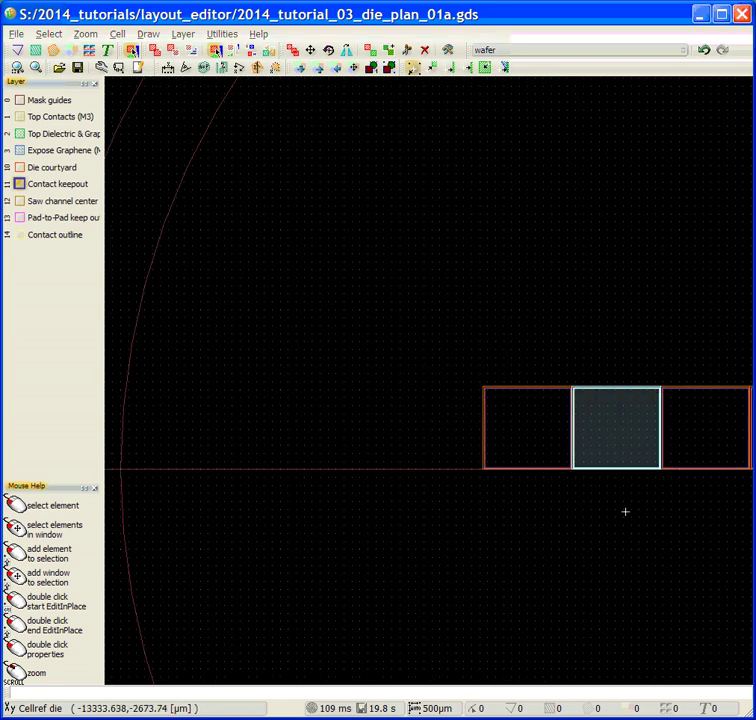
middle_drag(629, 530, 466, 501)
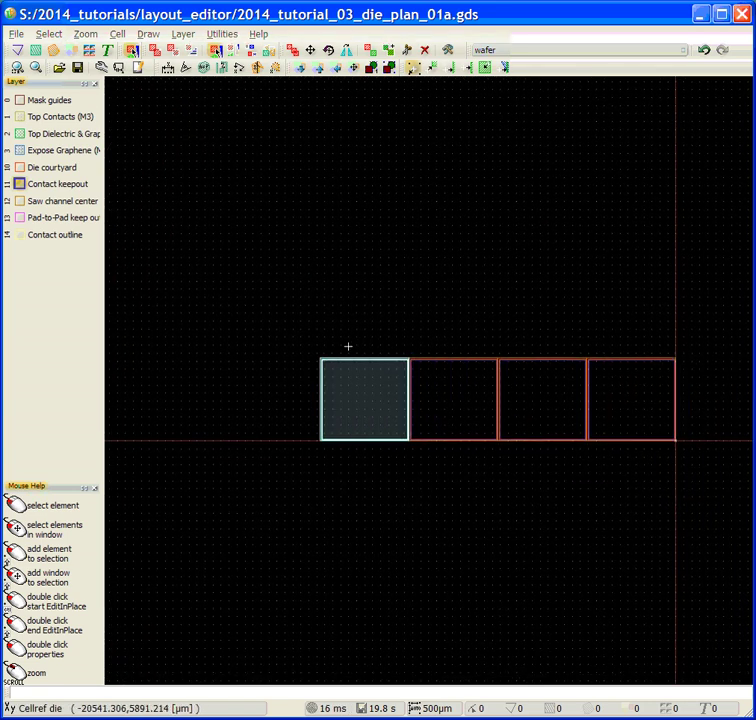
click(190, 50)
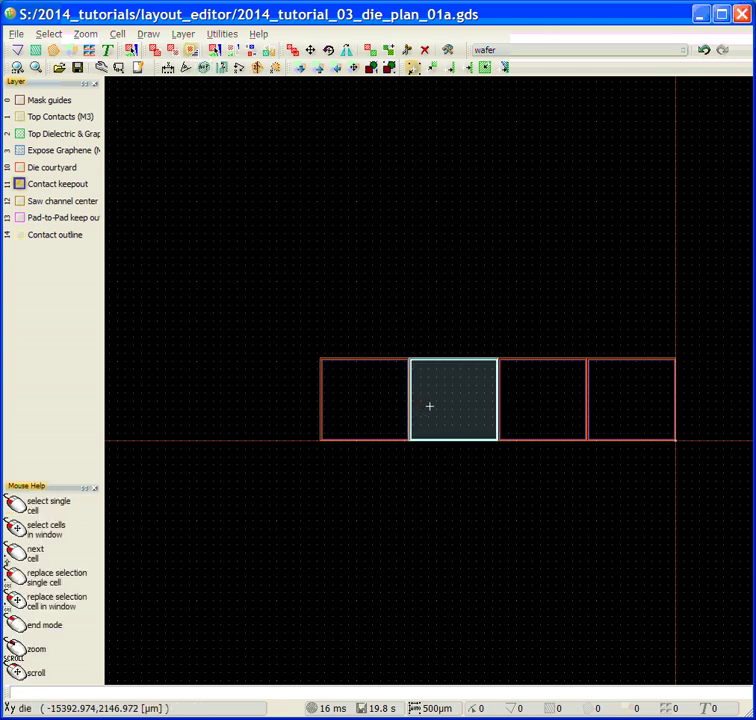
click(364, 406)
click(453, 406)
click(542, 406)
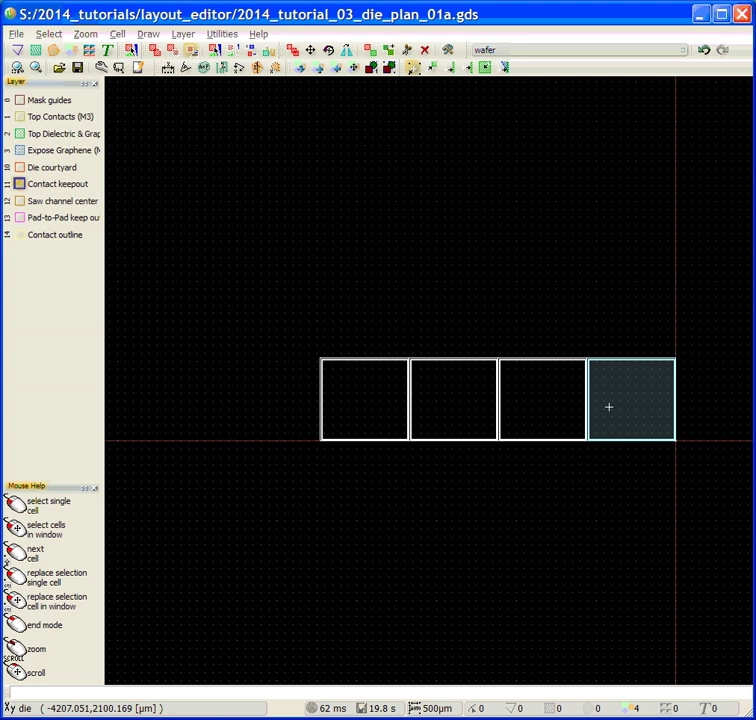
- Start a Copy/Move of the four selected dies and position the copy at the row's left end
right_click(609, 406)
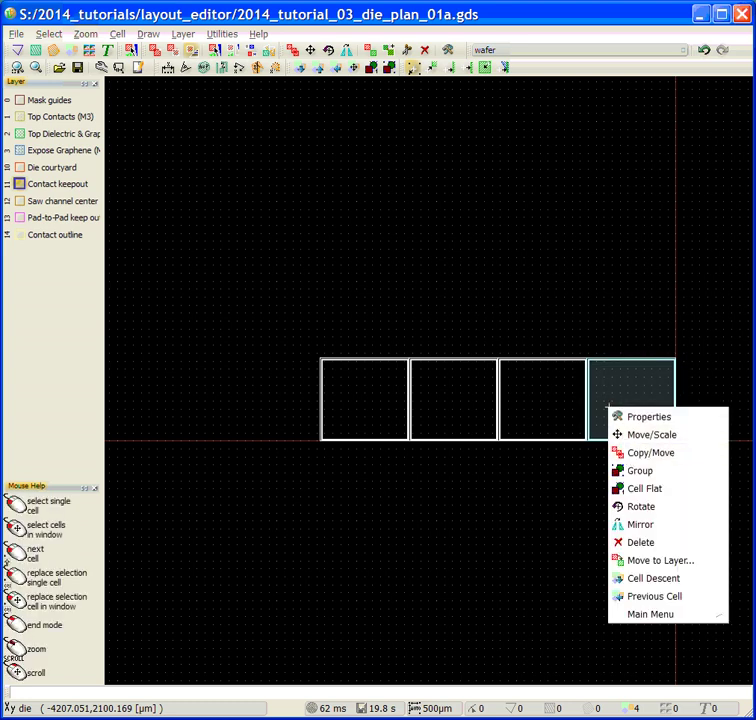
click(598, 412)
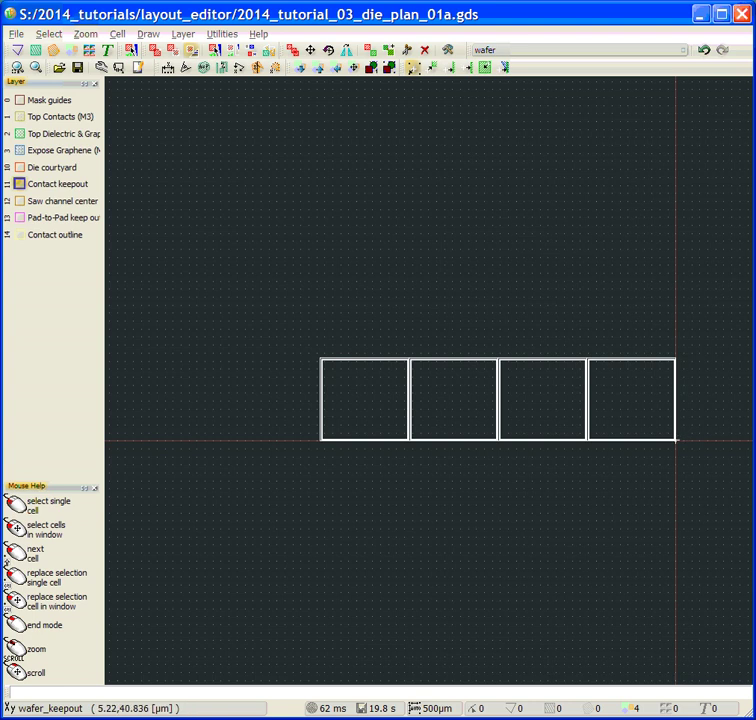
scroll(671, 436, down, 2)
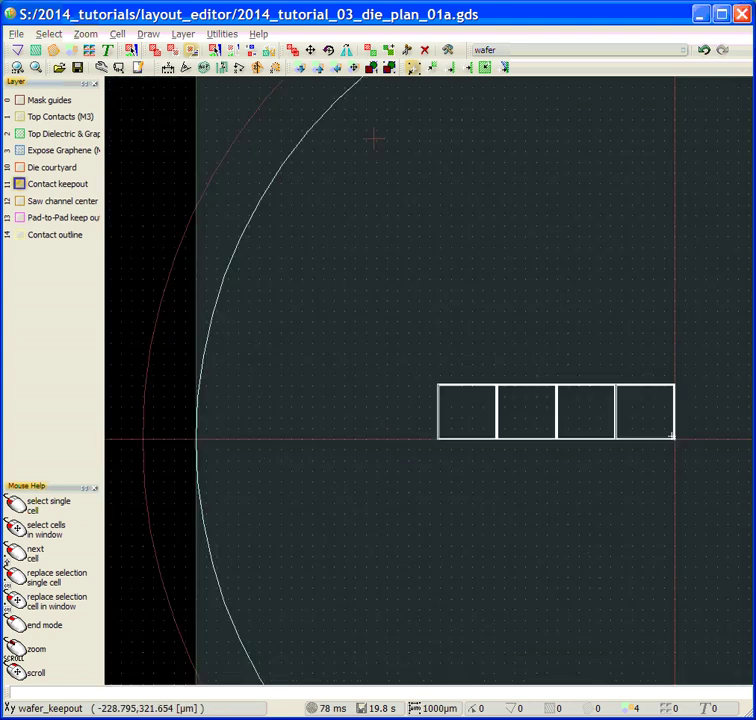
scroll(671, 436, up, 1)
scroll(671, 436, down, 1)
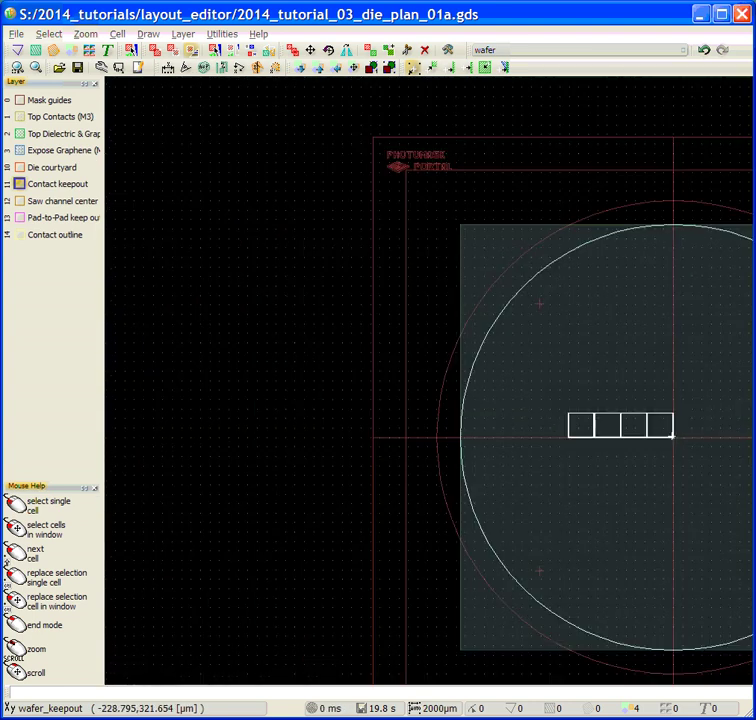
scroll(671, 436, up, 2)
scroll(671, 436, up, 1)
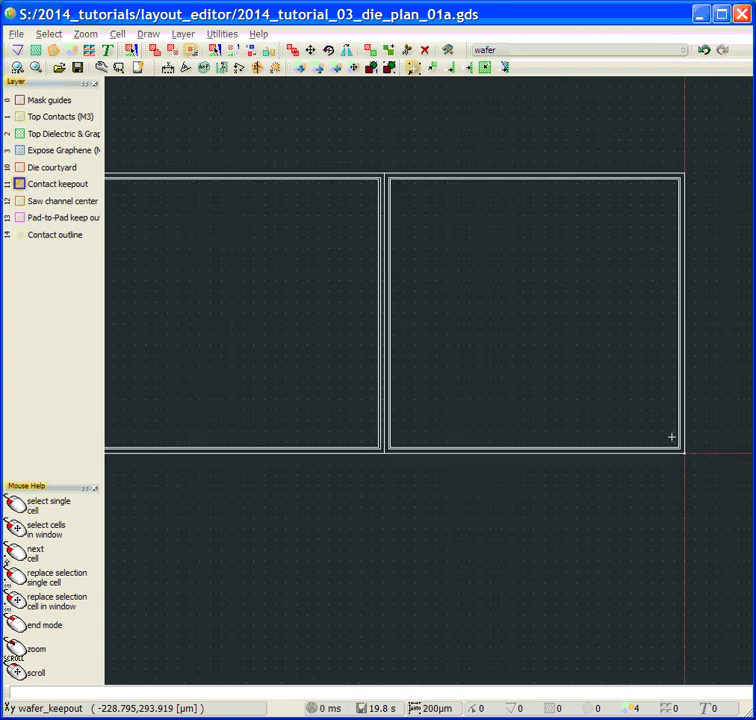
right_click(674, 446)
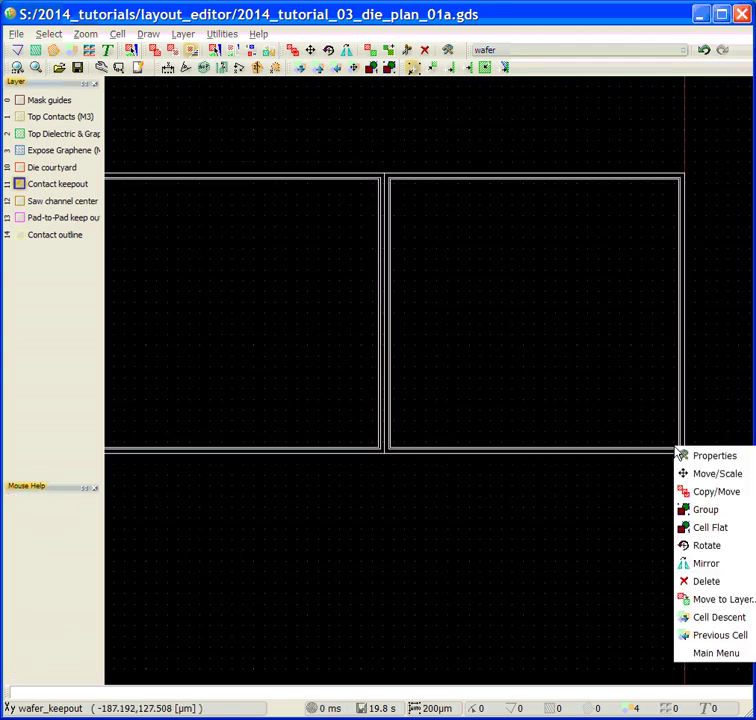
click(681, 493)
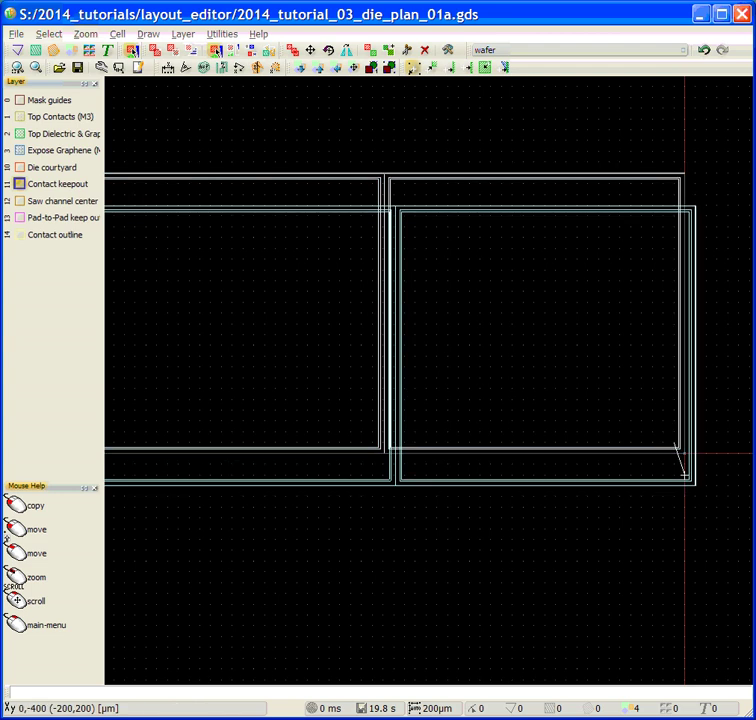
scroll(684, 476, up, 1)
scroll(684, 476, down, 6)
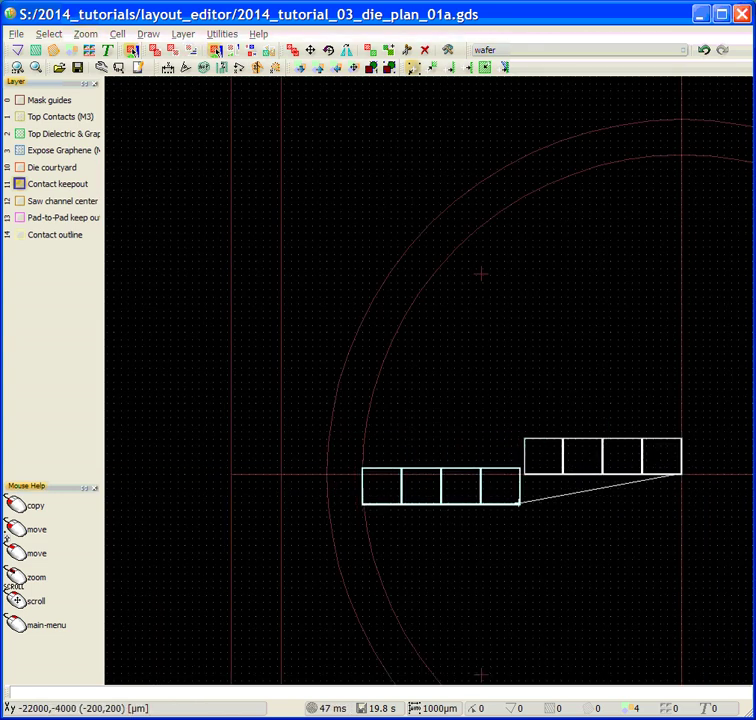
scroll(518, 474, up, 5)
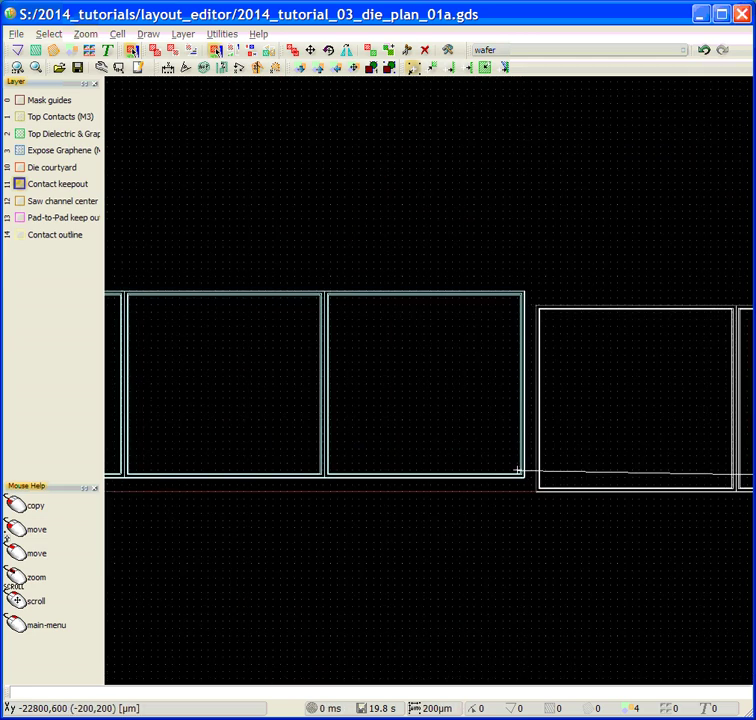
scroll(516, 470, up, 3)
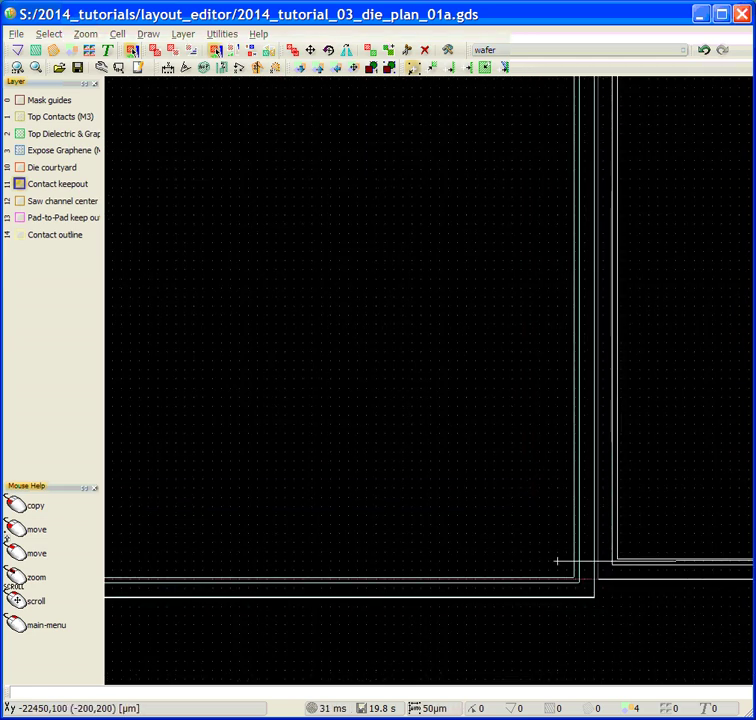
scroll(555, 556, up, 2)
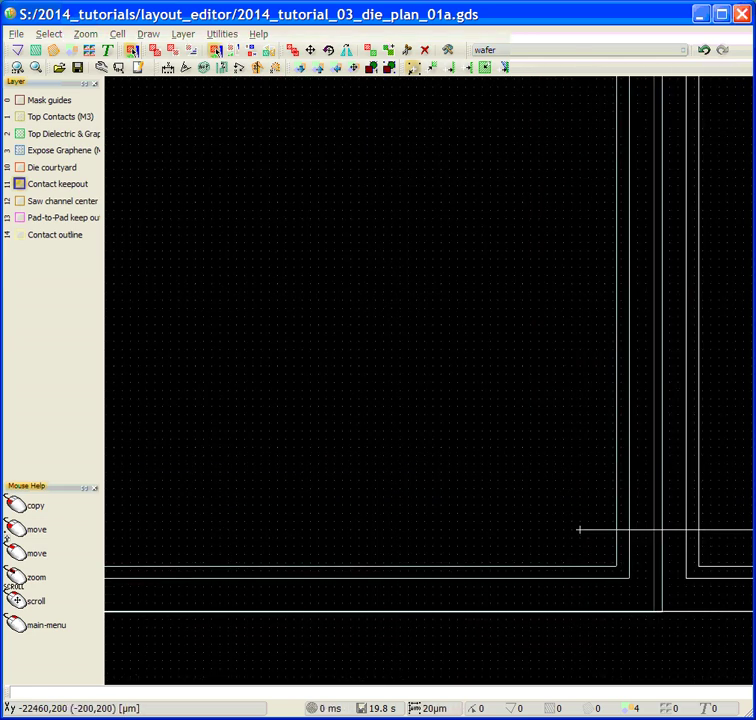
- Drop the copied four dies flush against the left end of the original row
click(571, 529)
scroll(571, 529, down, 8)
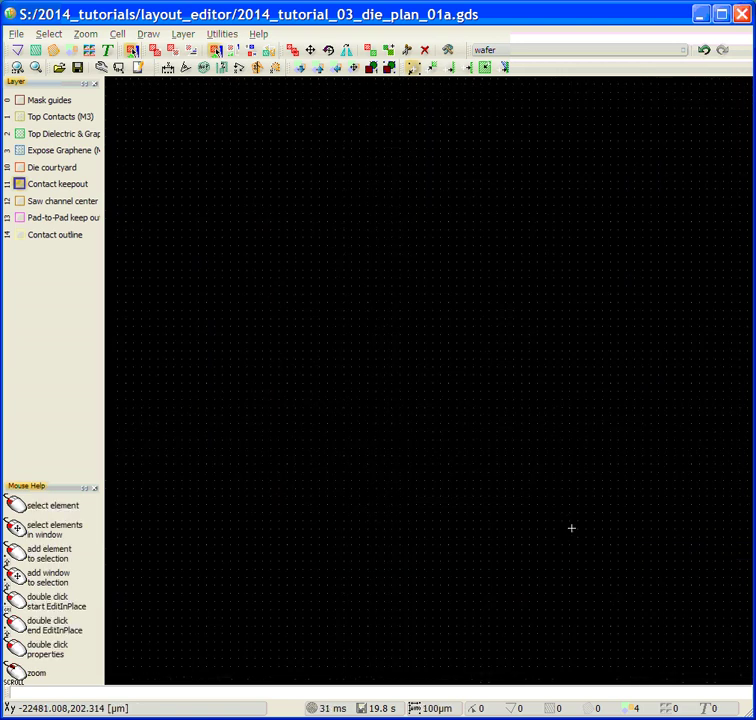
scroll(572, 528, up, 2)
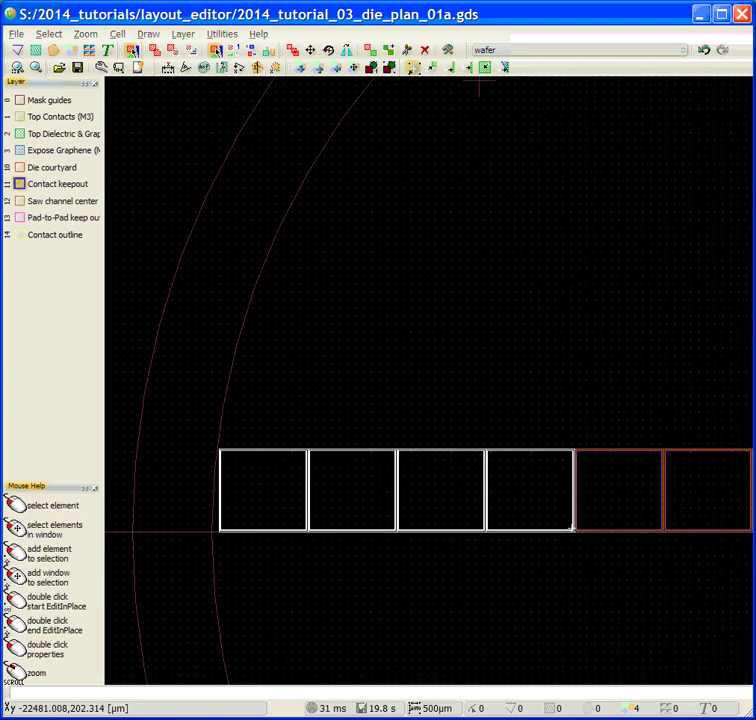
scroll(571, 529, down, 1)
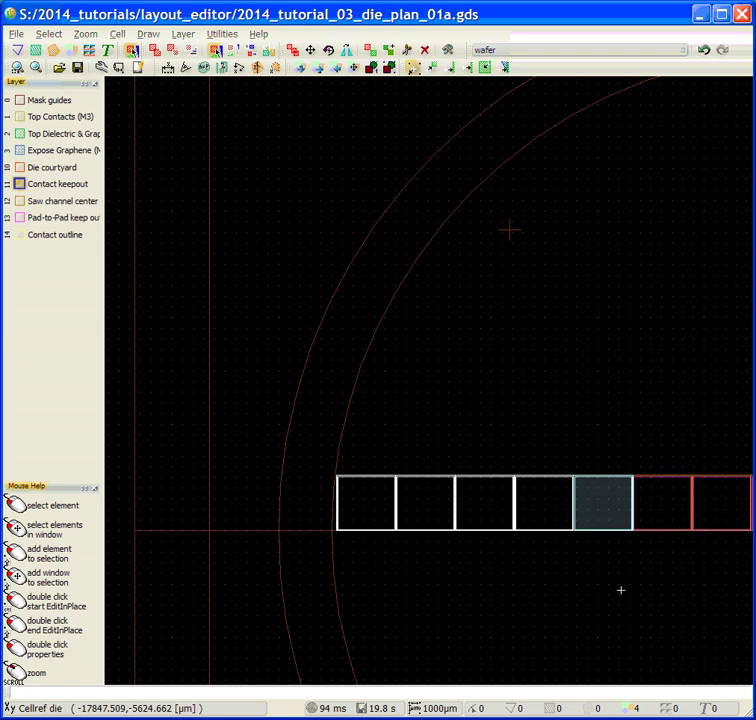
middle_drag(621, 579, 516, 543)
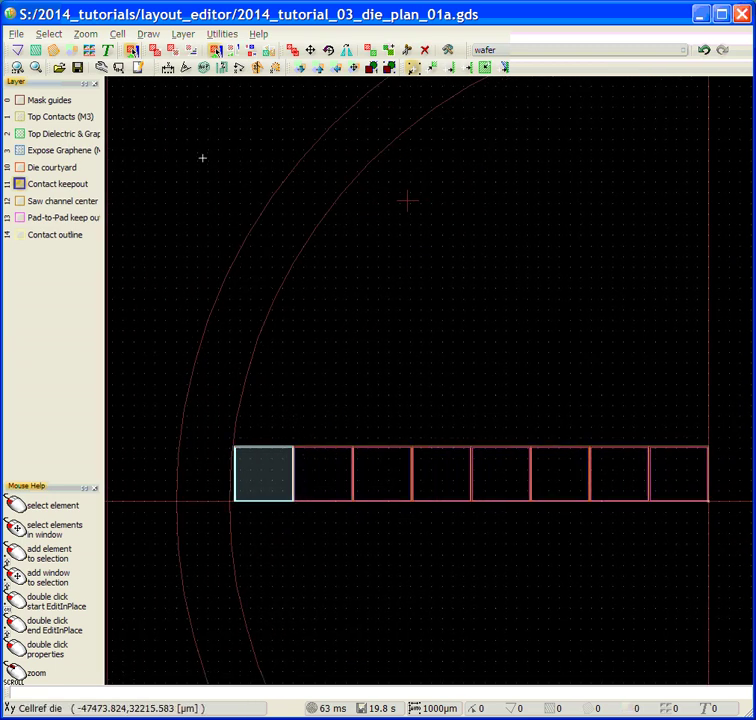
- Select all eight dies in the row from left to right with Select Cell mode
click(191, 49)
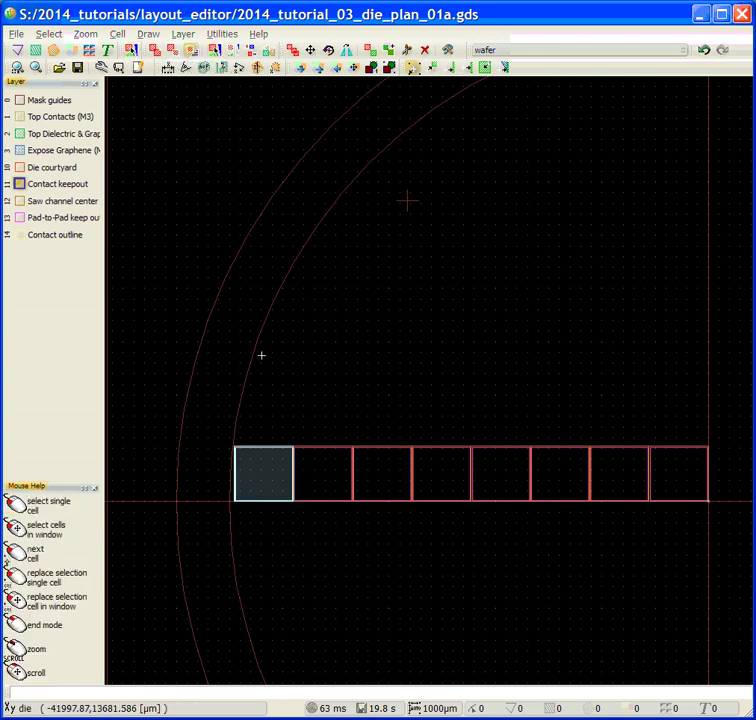
click(263, 483)
click(302, 486)
click(358, 486)
click(442, 486)
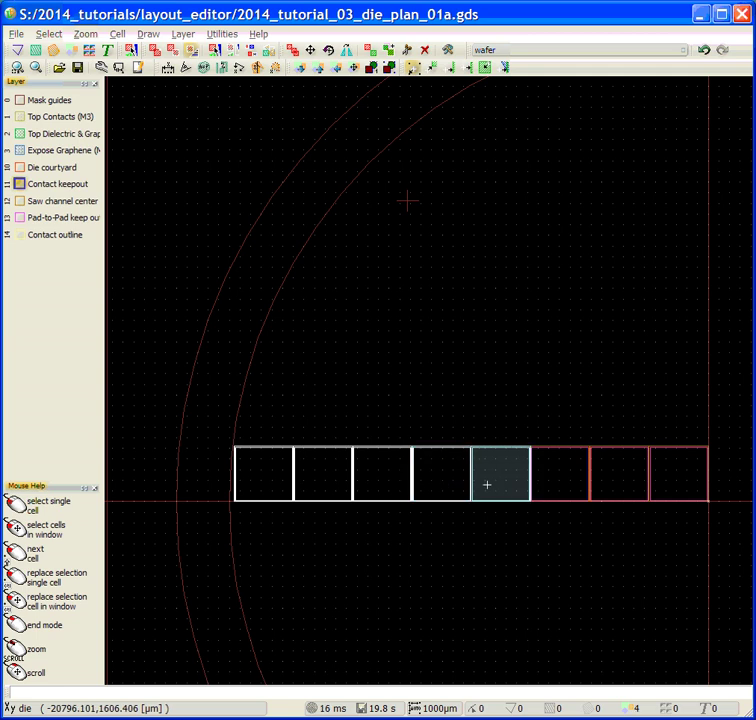
click(487, 484)
click(542, 484)
click(604, 484)
click(669, 489)
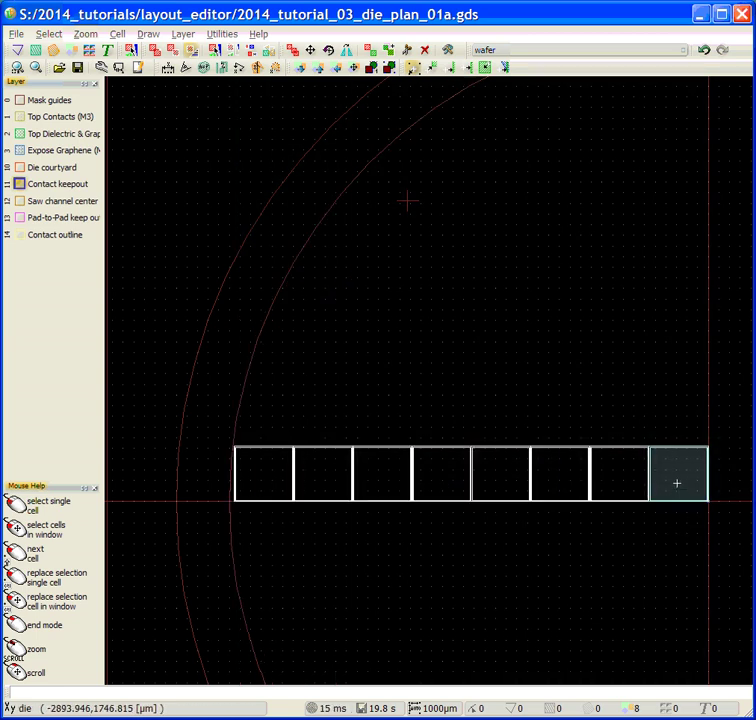
- Copy the eight-die row and drop it on the neighbouring die corner, forming a second row
scroll(688, 498, up, 3)
middle_drag(706, 581, 542, 566)
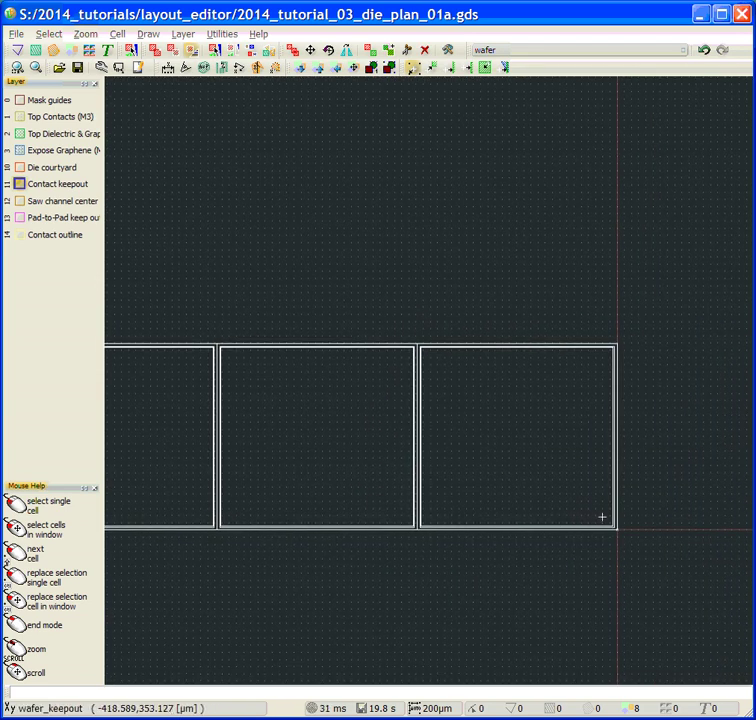
scroll(600, 520, down, 1)
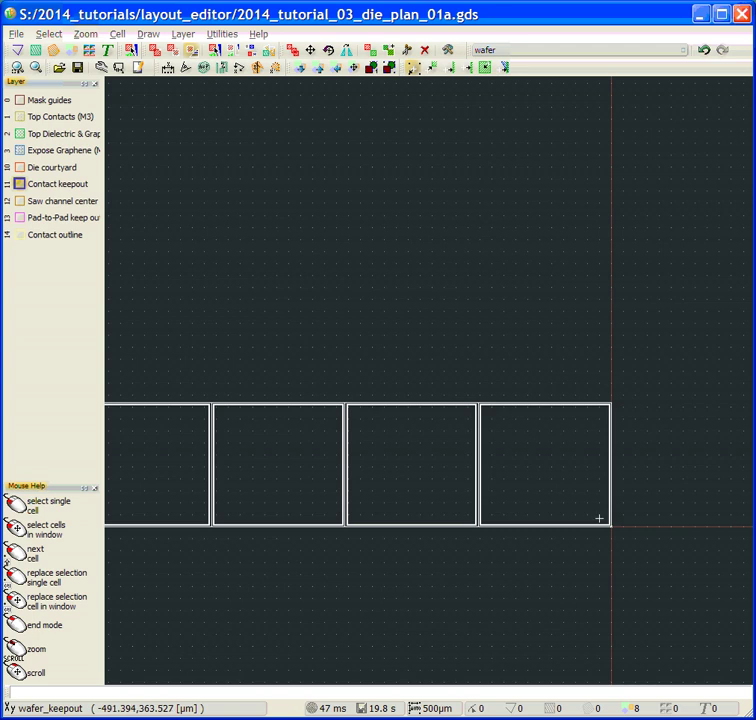
right_click(597, 517)
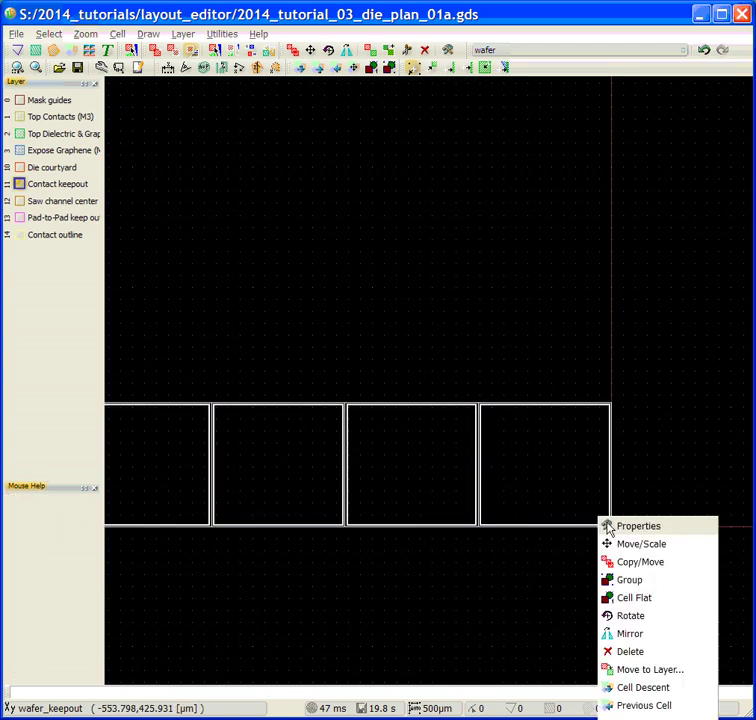
click(617, 563)
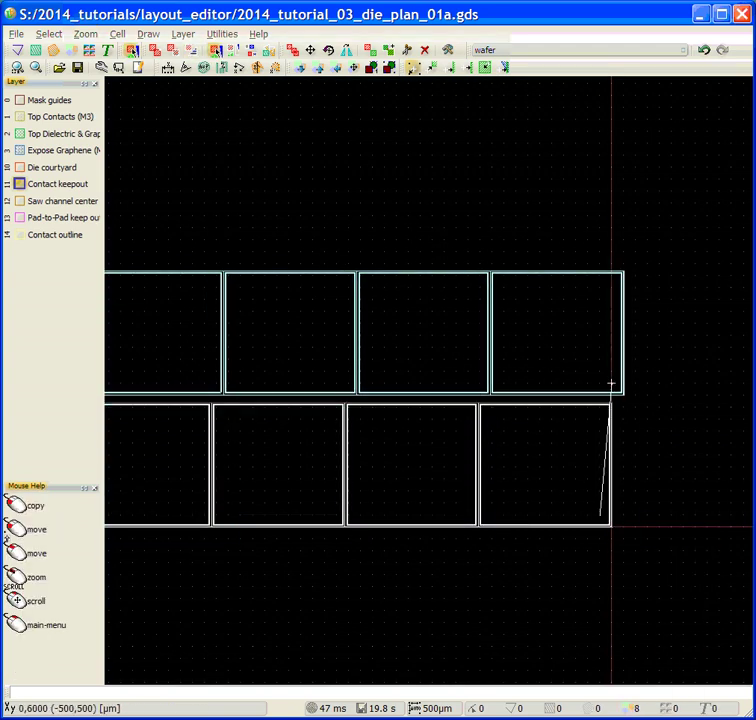
scroll(599, 385, down, 1)
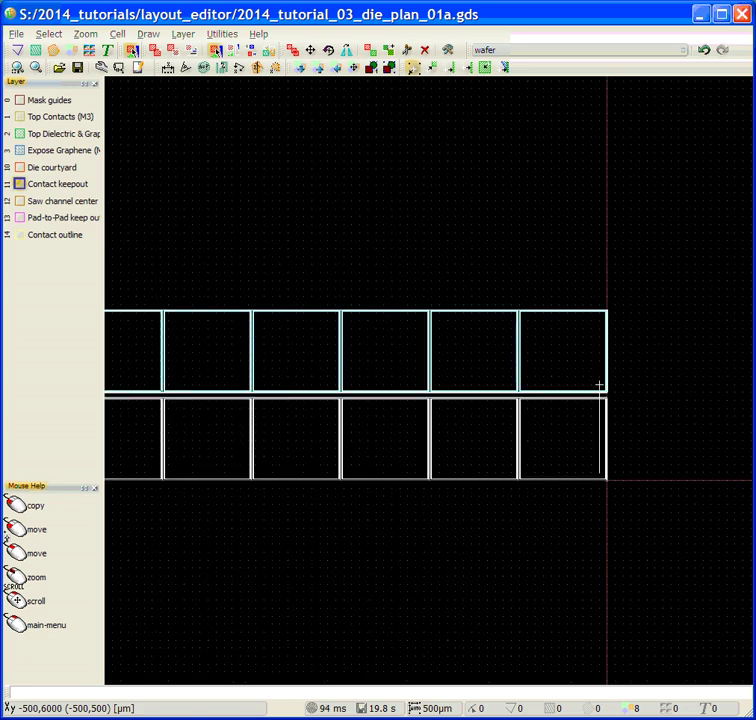
scroll(599, 385, up, 3)
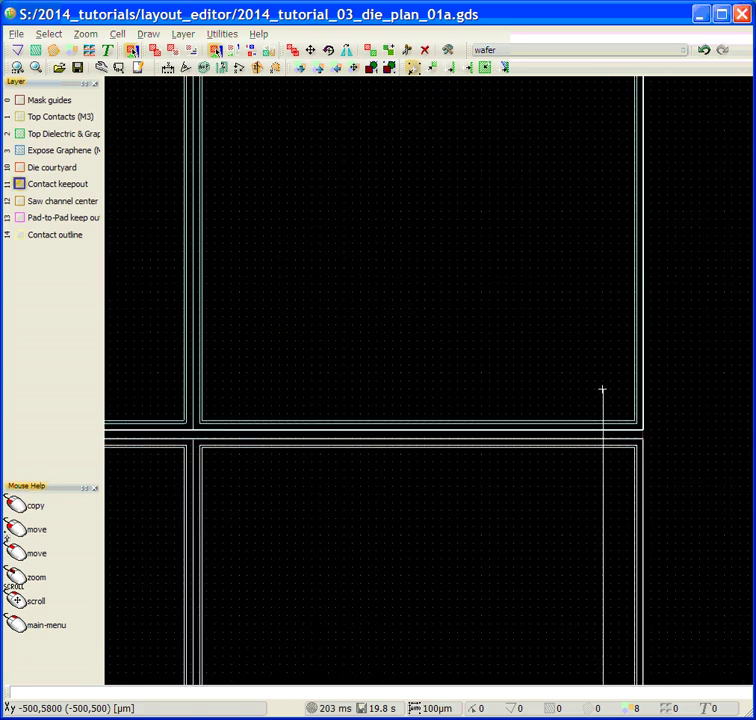
scroll(604, 393, up, 1)
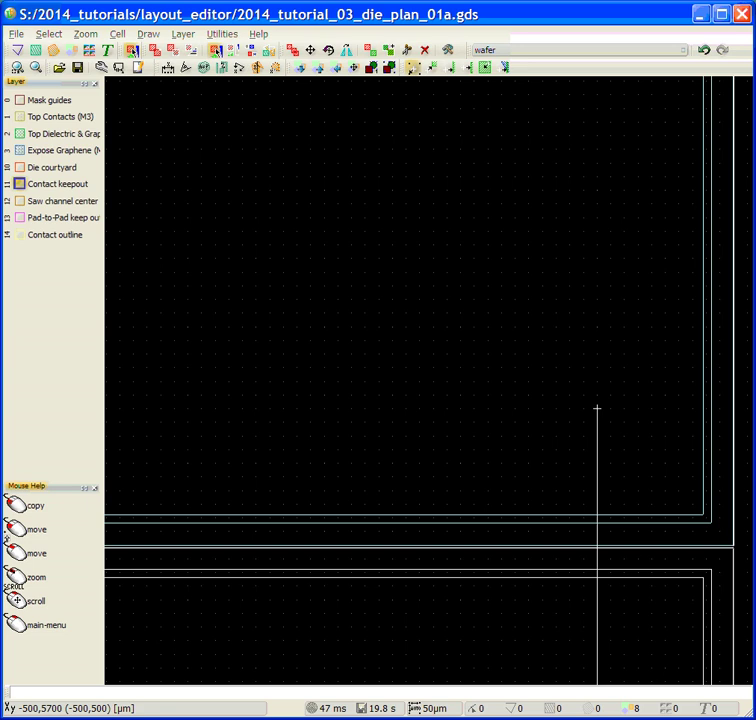
scroll(597, 425, up, 1)
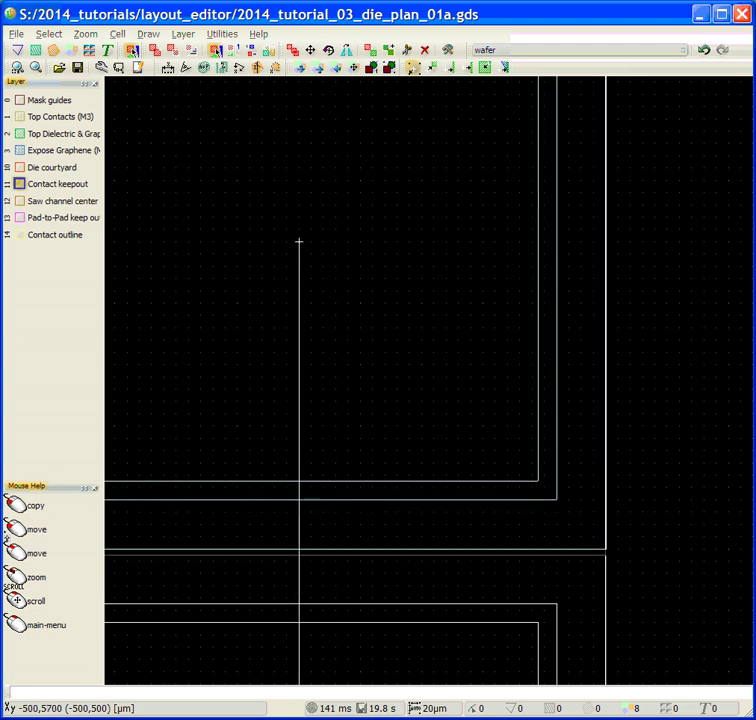
click(299, 241)
- Copy the die cell with Copy/Move and drop it corner-to-corner directly above the existing dies
scroll(486, 516, down, 2)
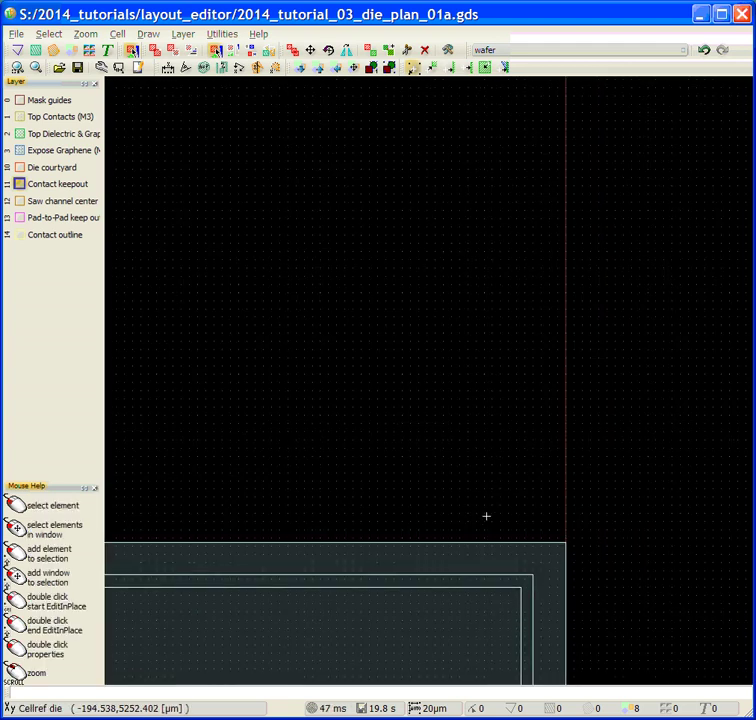
middle_drag(478, 617, 486, 85)
scroll(493, 393, down, 1)
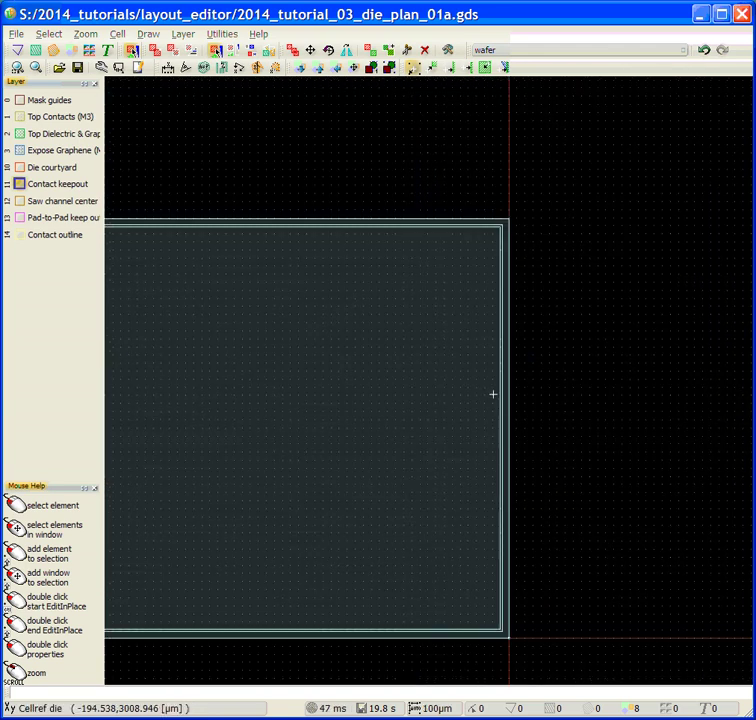
scroll(491, 501, down, 1)
scroll(503, 554, up, 2)
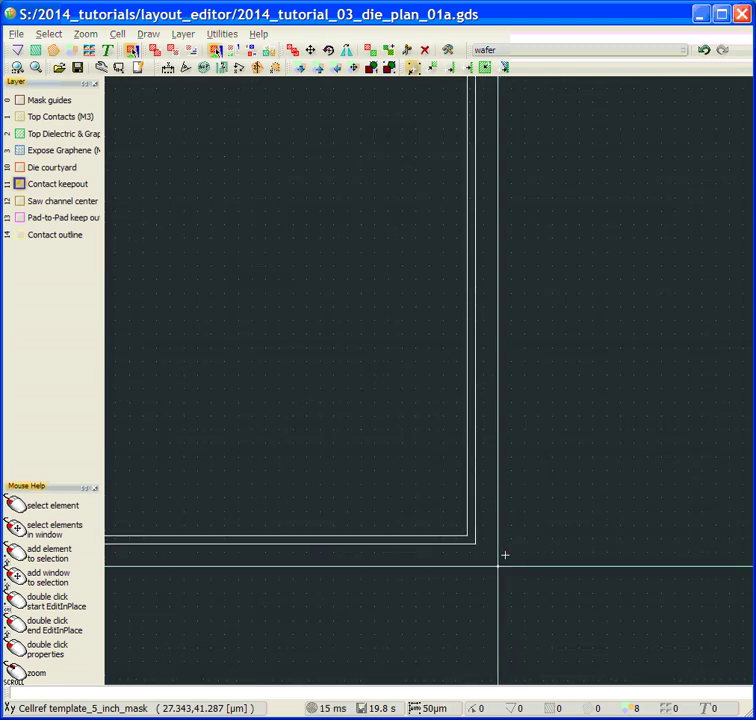
right_click(488, 547)
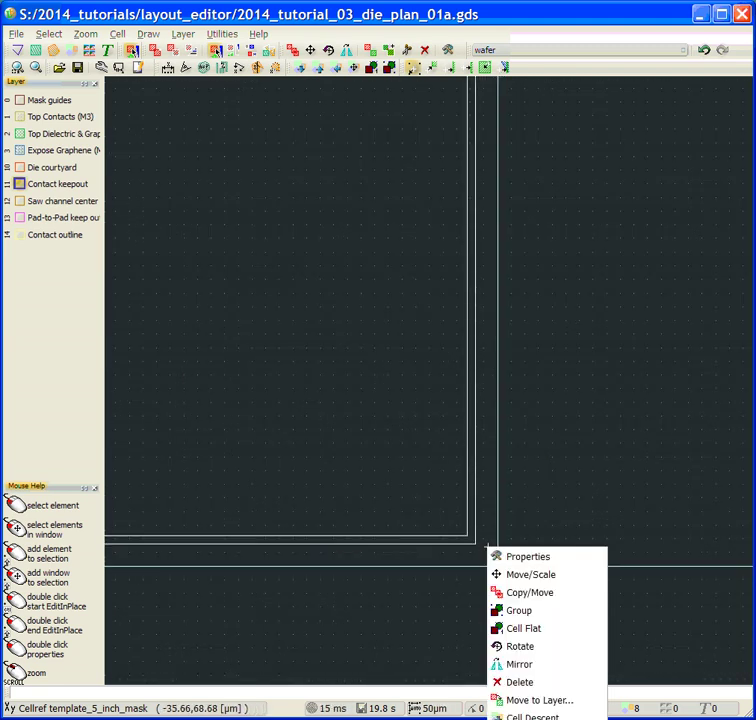
click(515, 594)
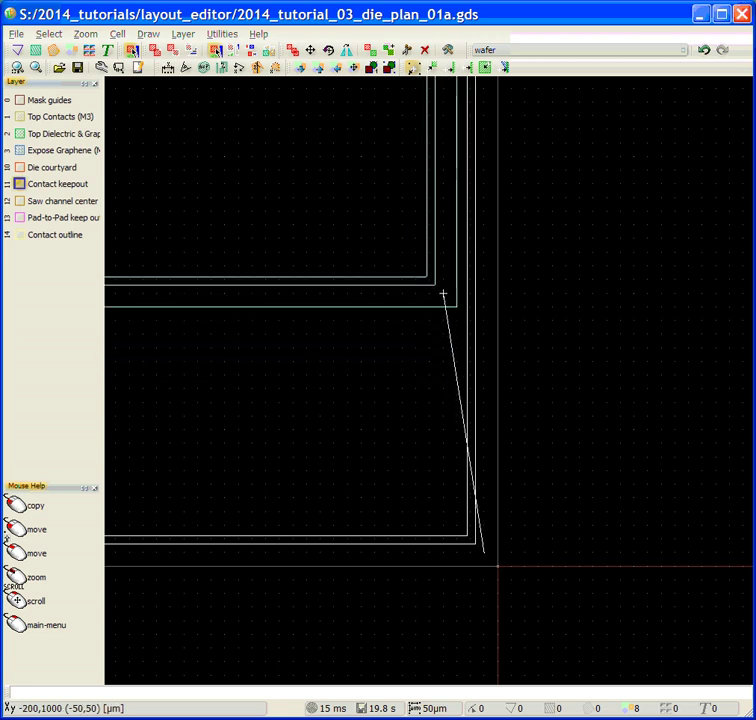
scroll(457, 270, down, 3)
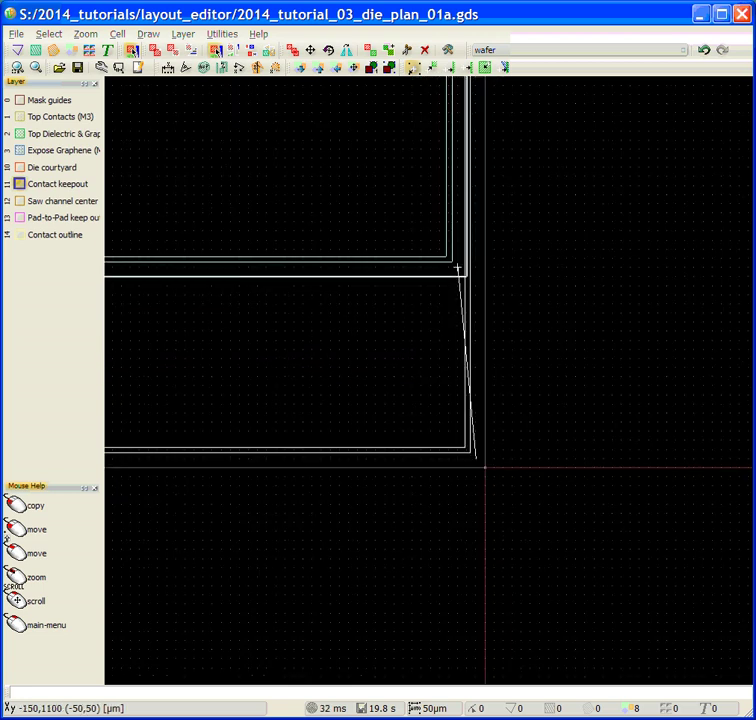
key(Down)
key(Down)
key(Down)
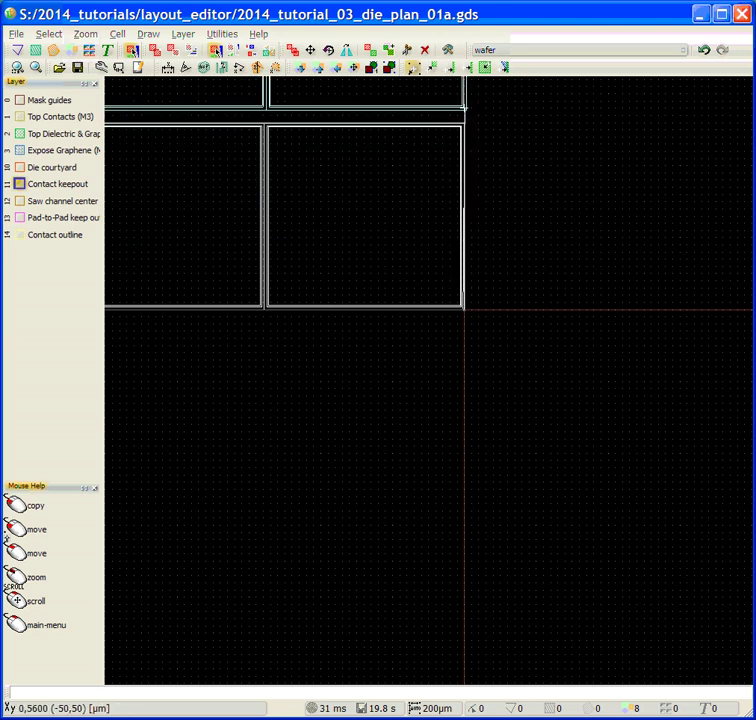
scroll(463, 309, up, 2)
scroll(470, 120, up, 1)
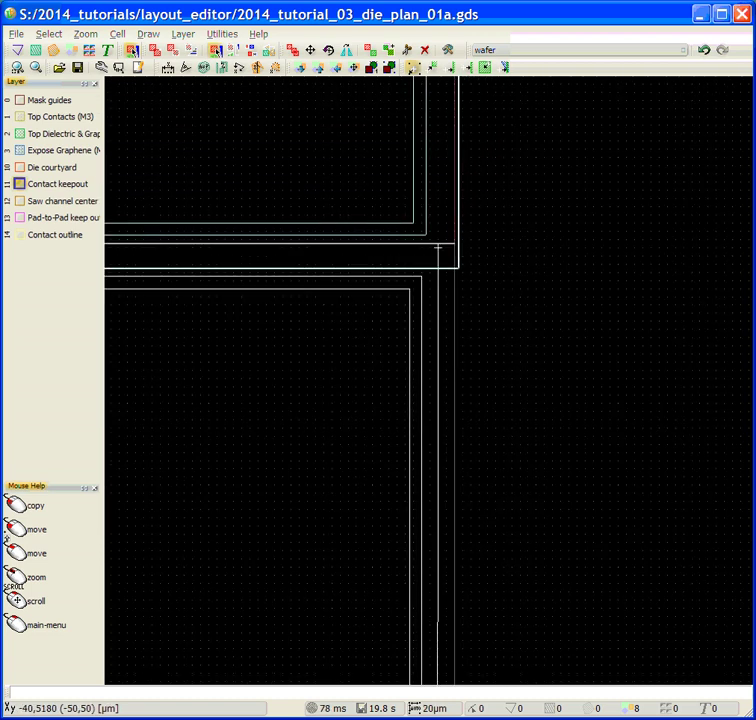
scroll(434, 219, up, 1)
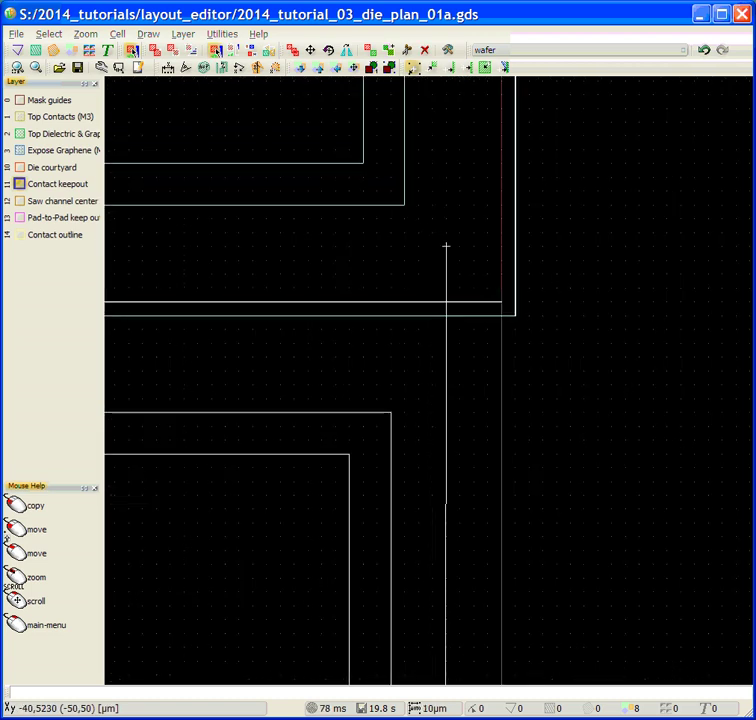
click(432, 233)
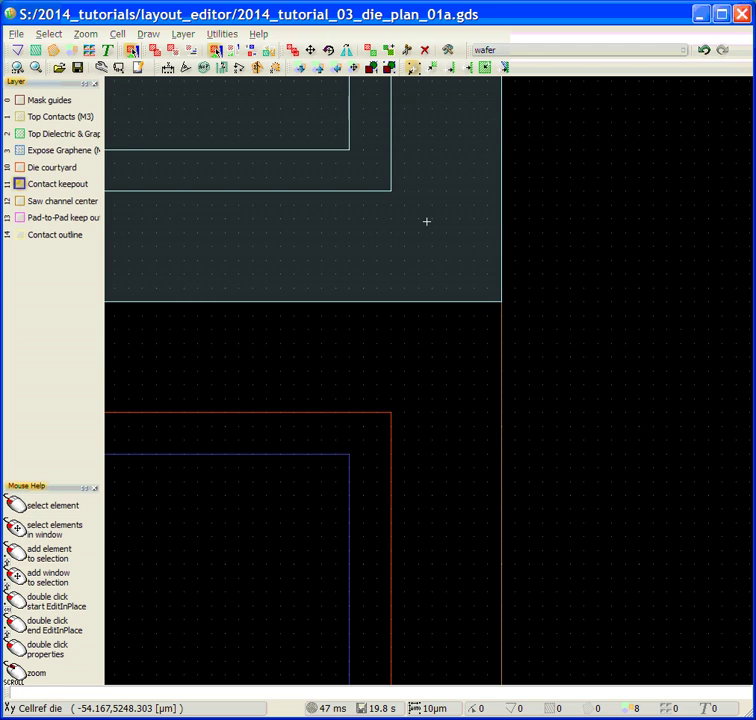
scroll(447, 201, down, 5)
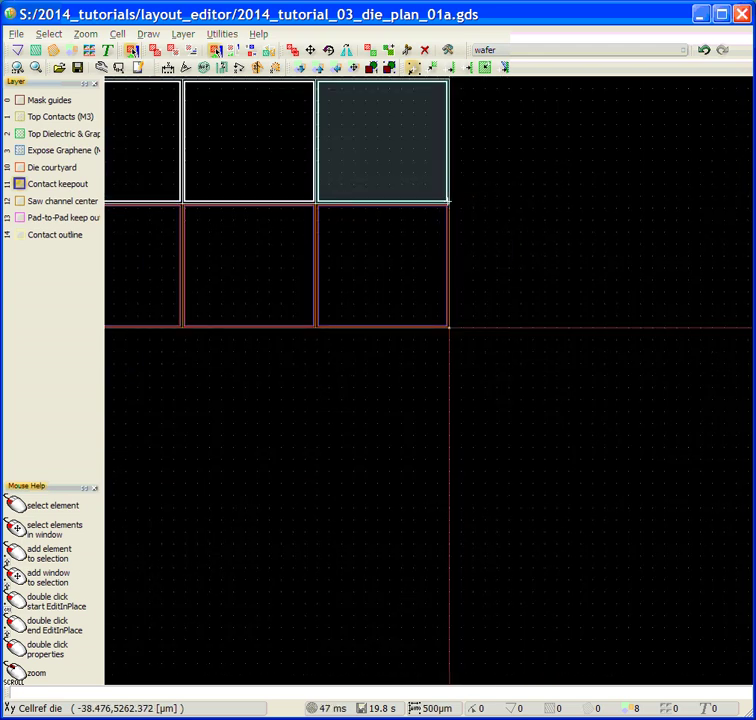
- Copy the top die and place it flush on the matching corner above it
middle_drag(447, 201, 461, 566)
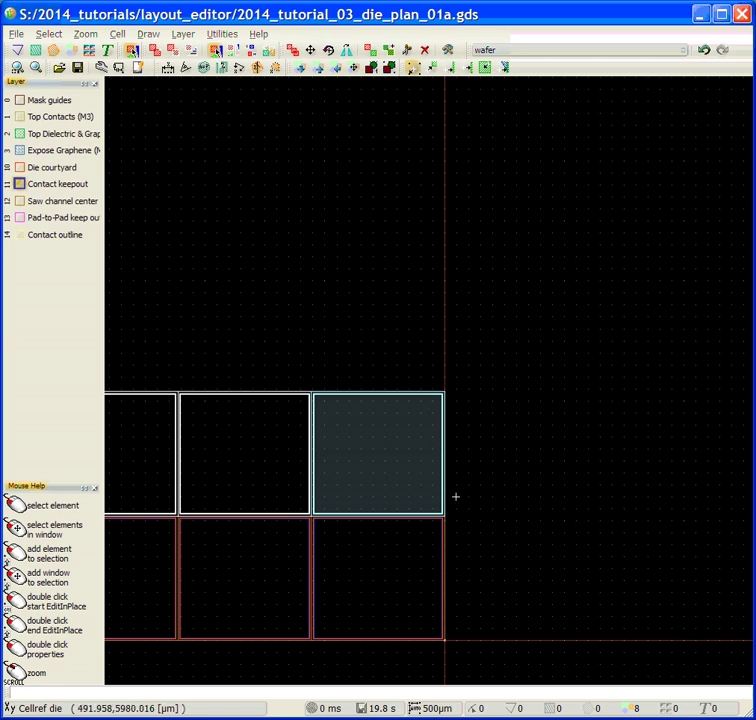
scroll(456, 496, up, 1)
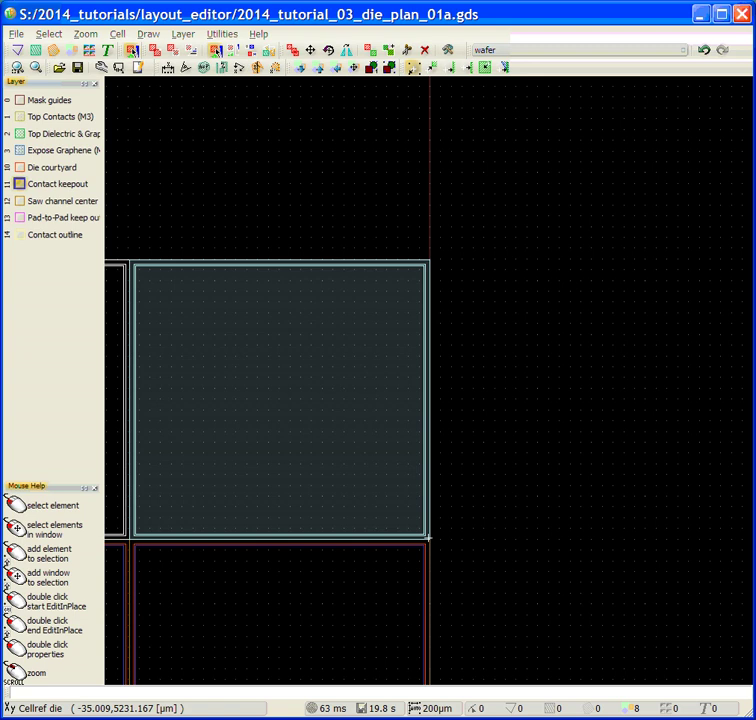
right_click(428, 537)
click(449, 583)
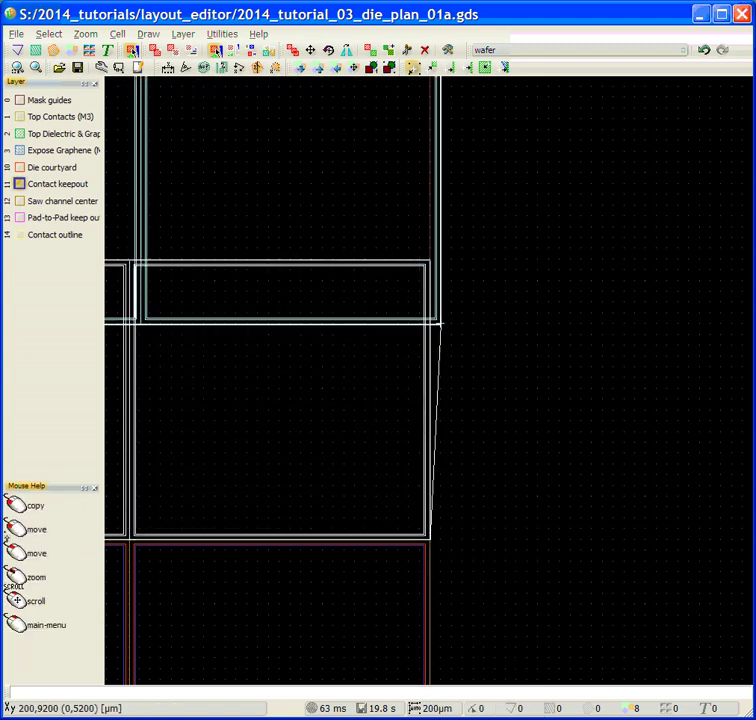
scroll(412, 245, up, 2)
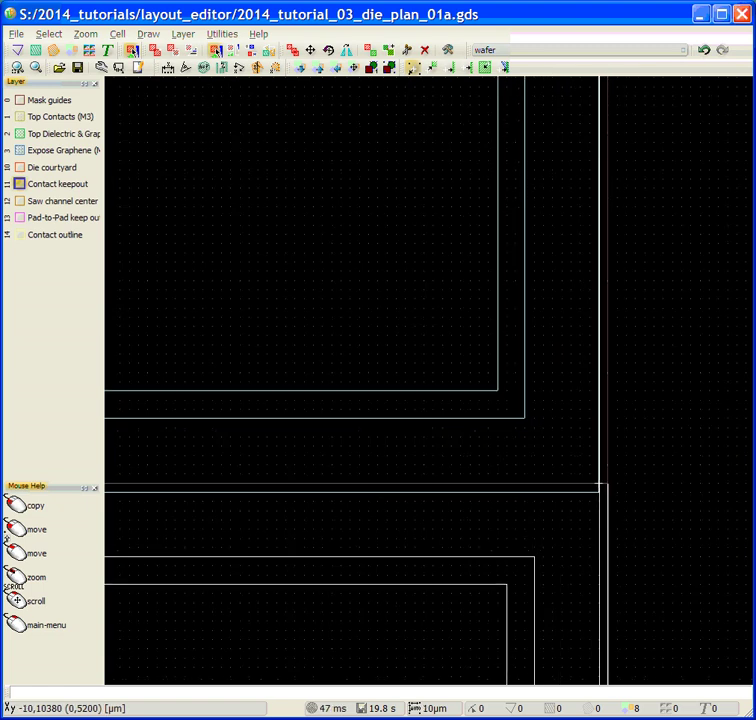
scroll(601, 483, up, 1)
click(606, 479)
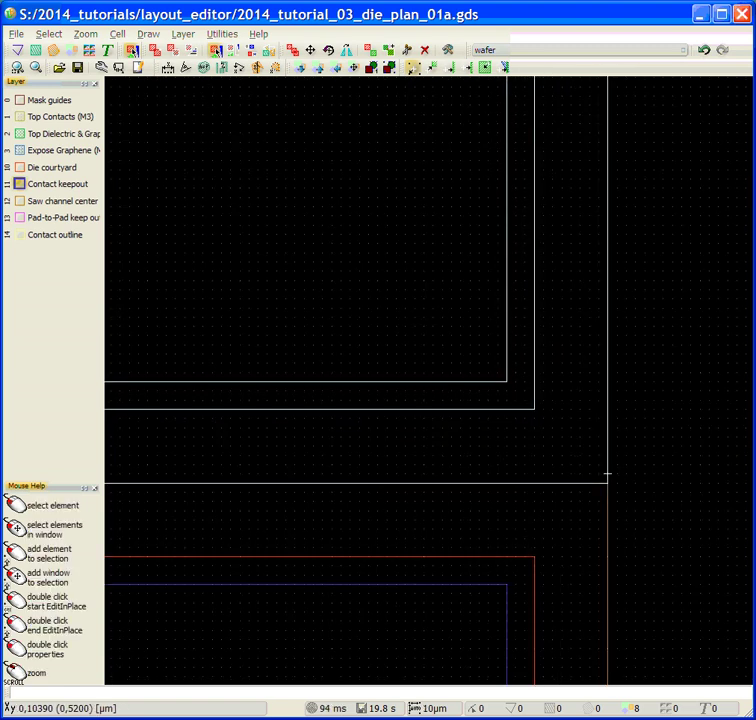
scroll(607, 476, down, 3)
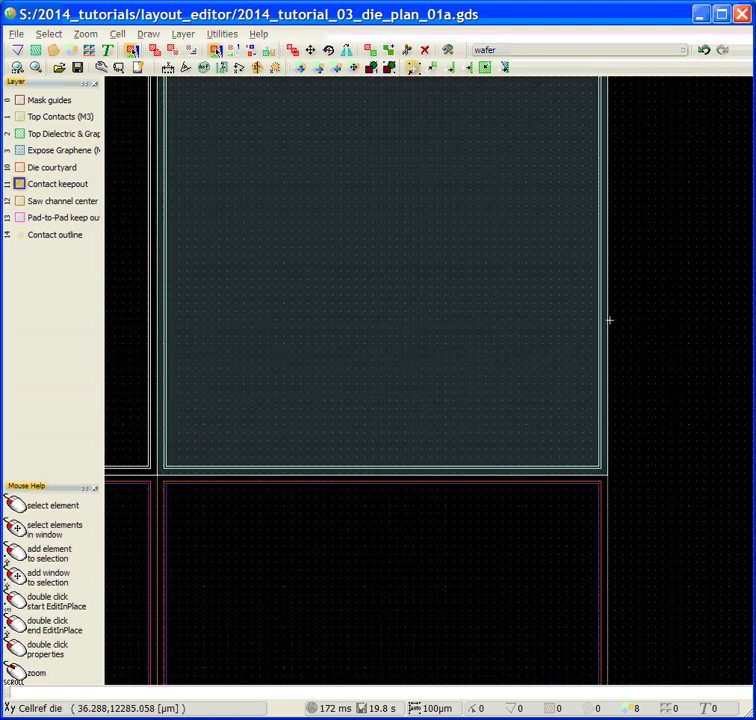
scroll(621, 335, down, 1)
scroll(621, 335, down, 2)
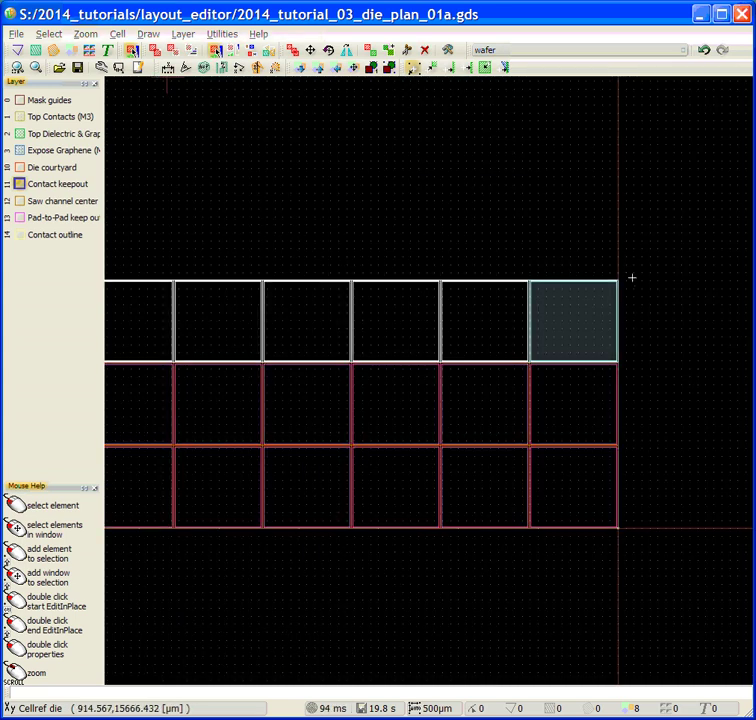
- Copy the selected die row onto the top of the grid, making four rows of eight
scroll(641, 373, up, 1)
scroll(641, 373, up, 2)
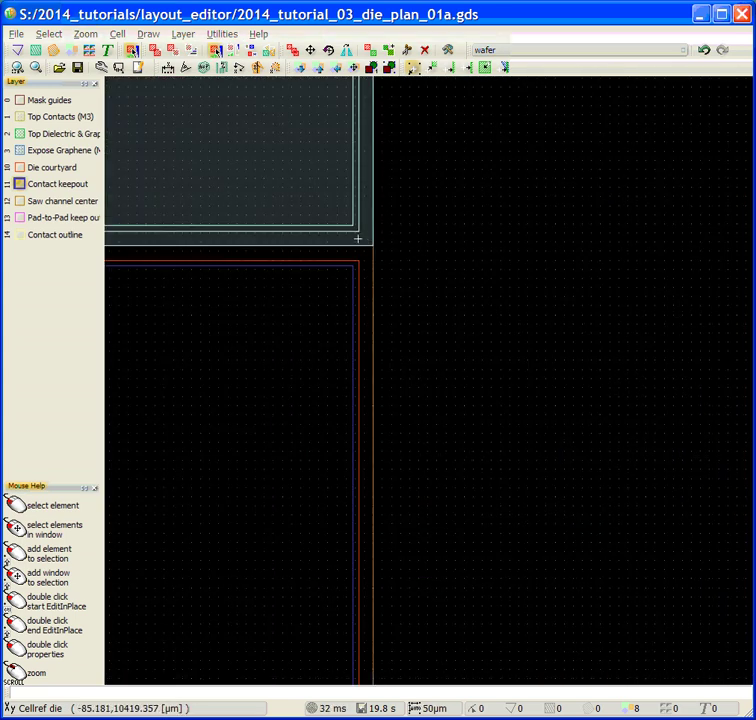
right_click(358, 239)
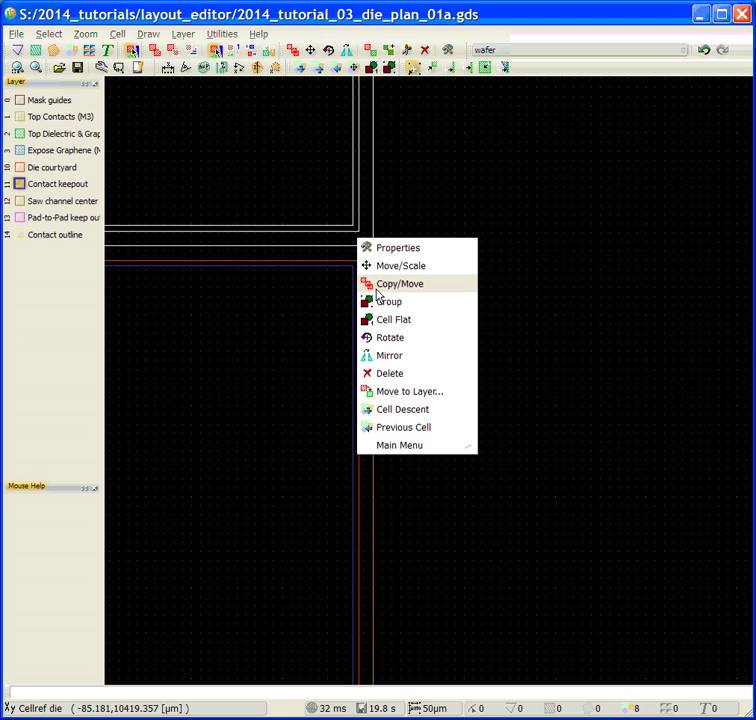
click(378, 289)
scroll(391, 268, down, 4)
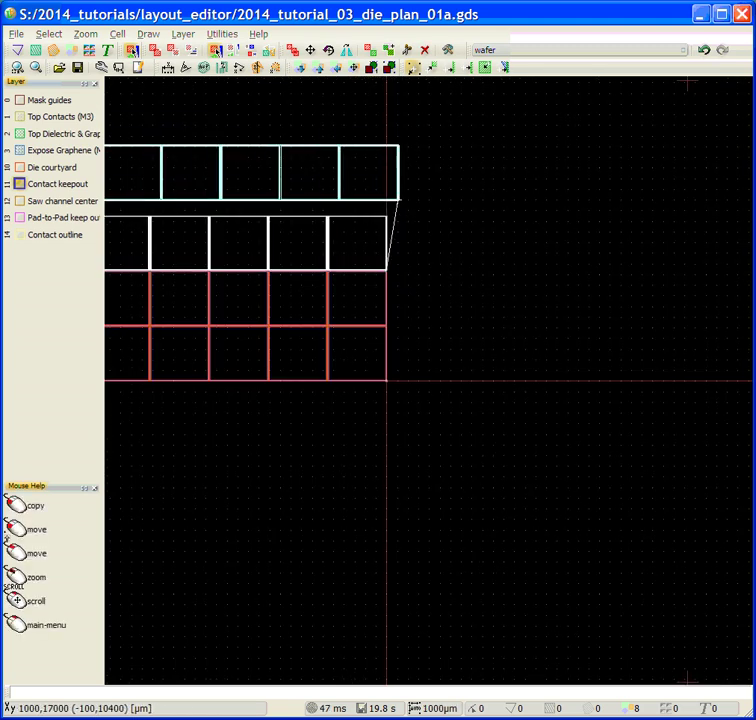
scroll(377, 200, up, 3)
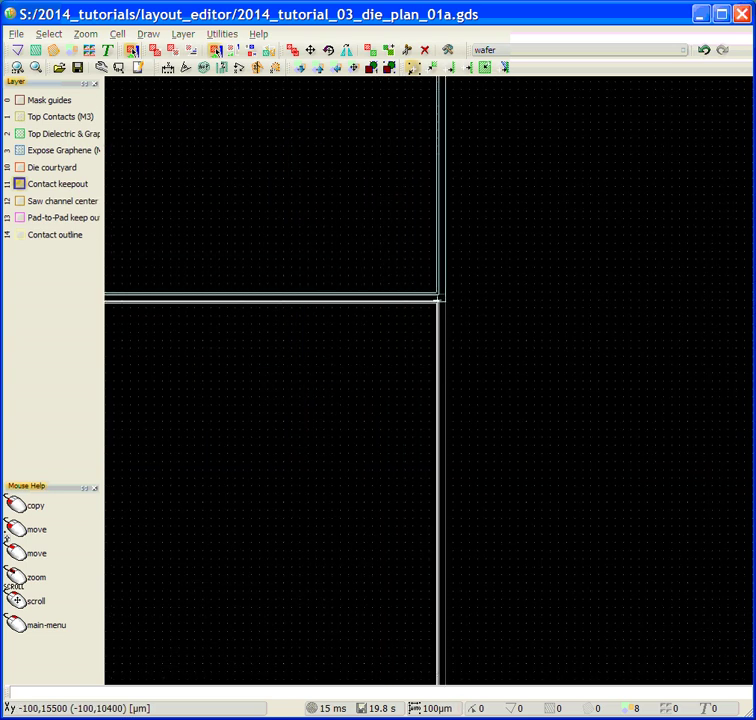
click(439, 290)
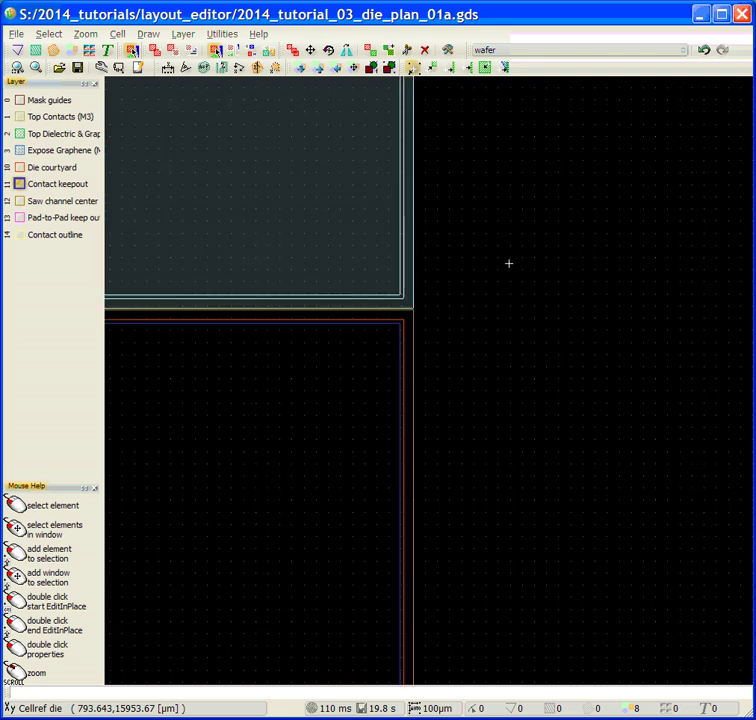
scroll(509, 263, down, 4)
scroll(509, 263, down, 2)
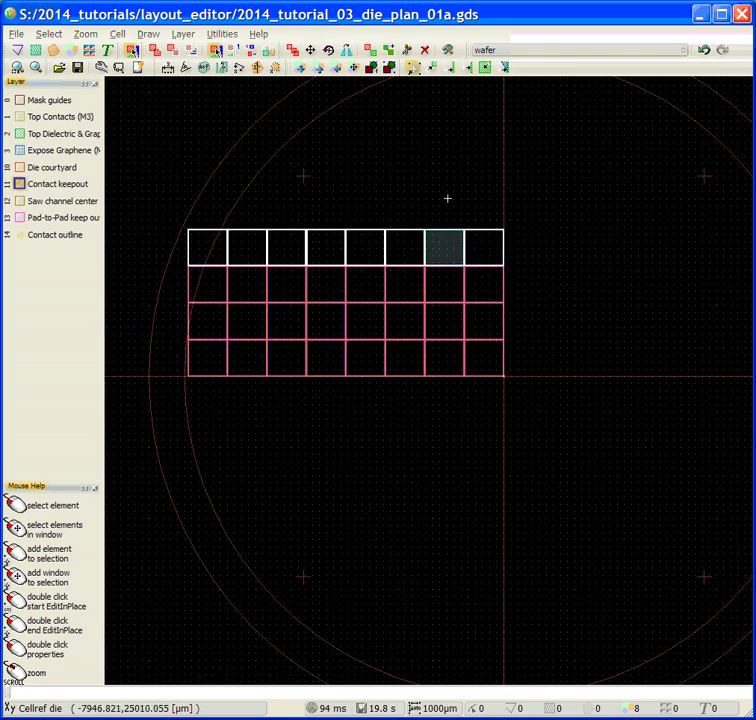
- In cell-select mode, pick the second-row dies and the right-column dies
scroll(463, 179, up, 3)
scroll(463, 179, down, 3)
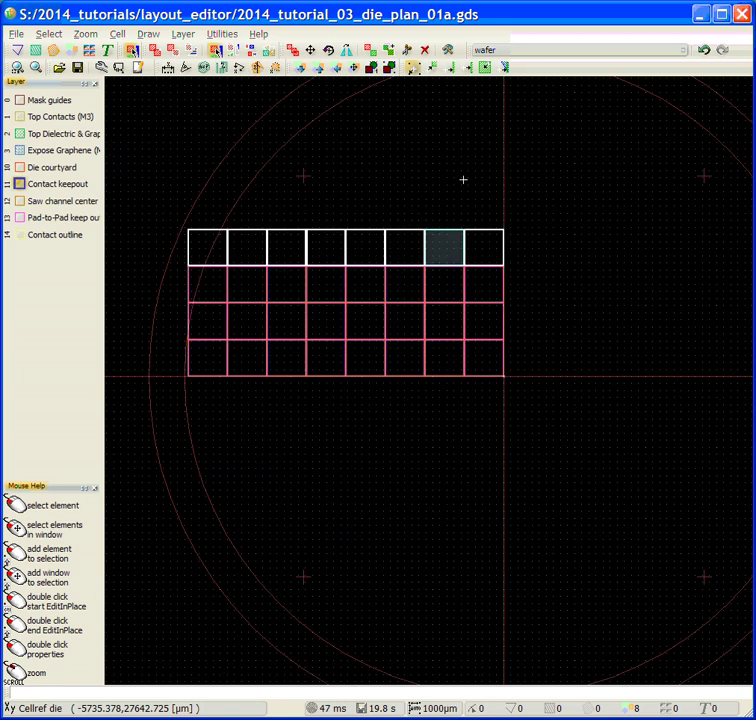
click(192, 50)
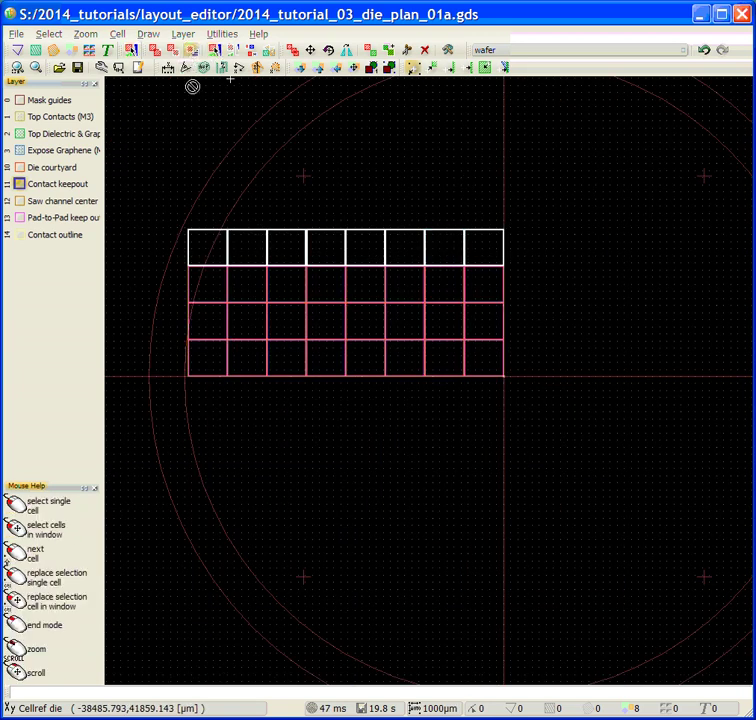
click(210, 271)
click(246, 283)
click(294, 291)
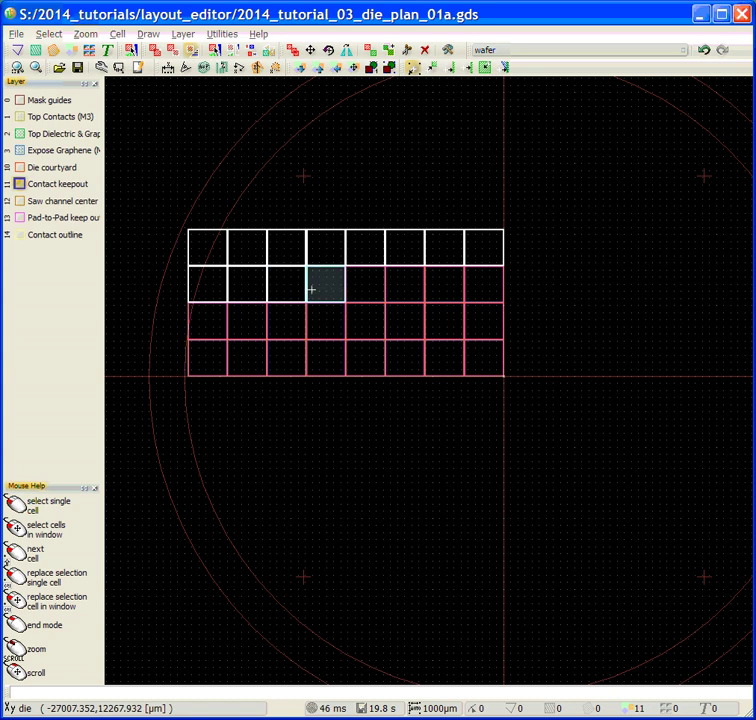
click(311, 289)
click(370, 290)
click(400, 292)
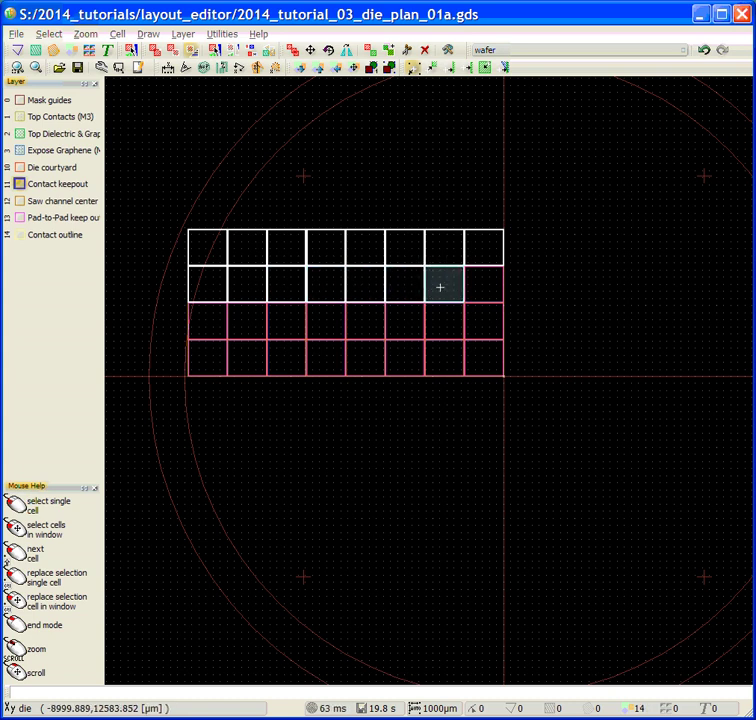
click(442, 289)
click(498, 287)
click(486, 312)
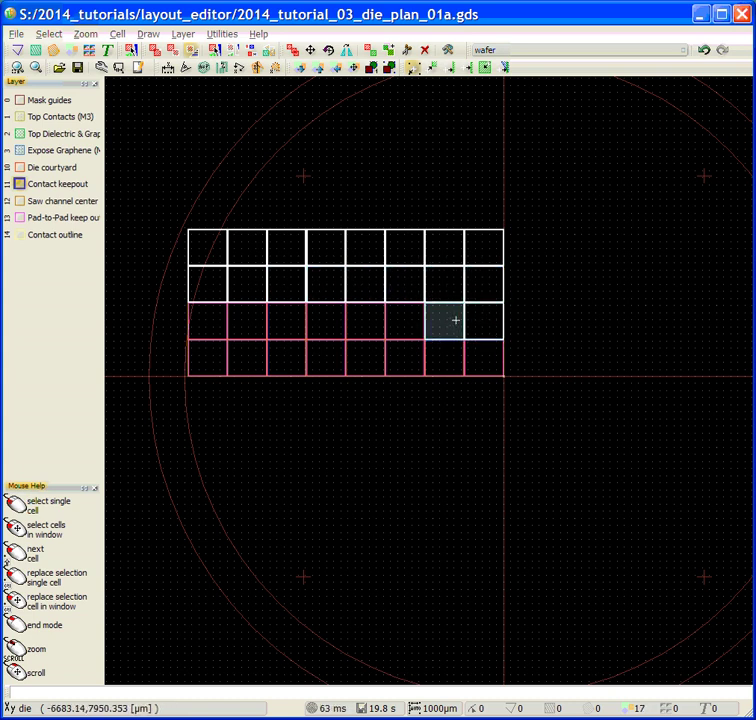
- Add the third-row, first-column and bottom-row dies to complete the 32-die selection
click(456, 320)
click(405, 317)
click(373, 321)
click(317, 317)
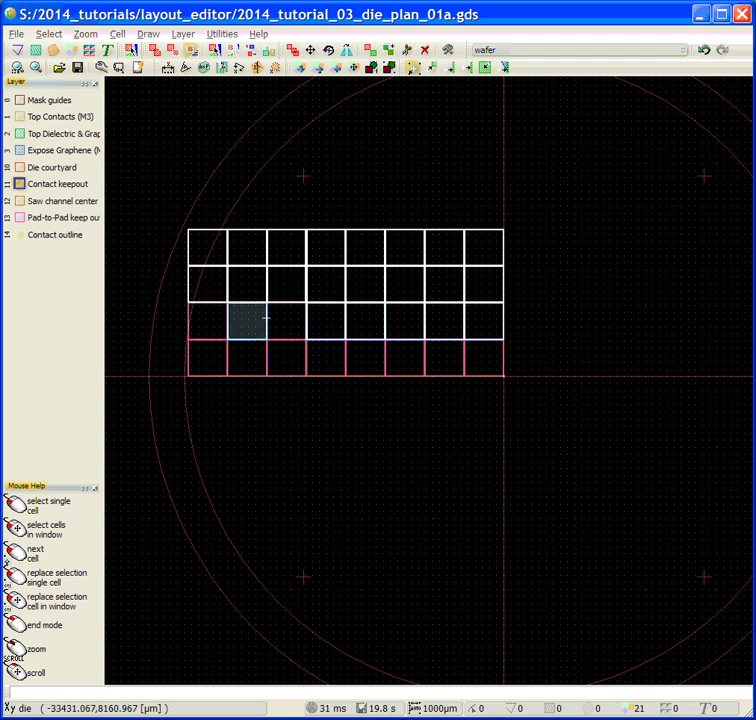
click(287, 324)
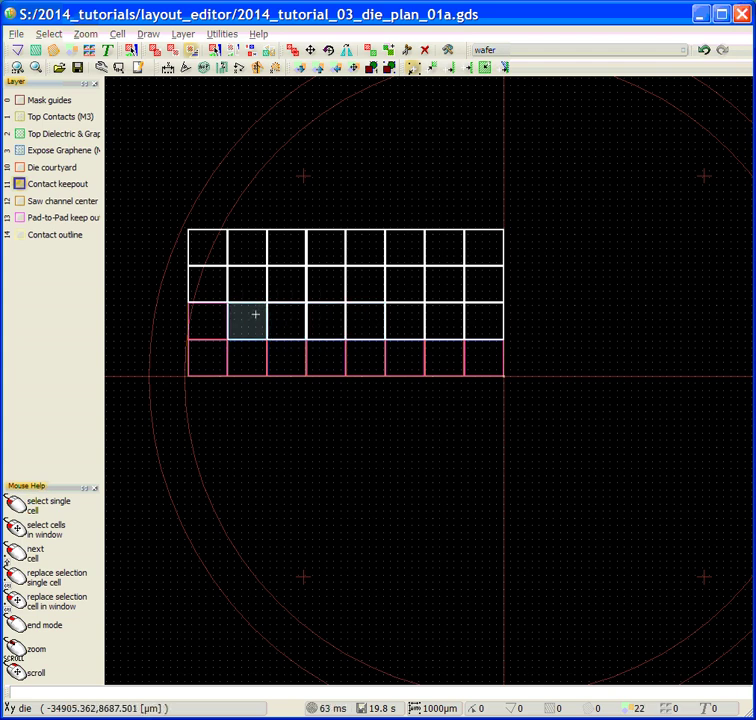
click(223, 317)
click(224, 355)
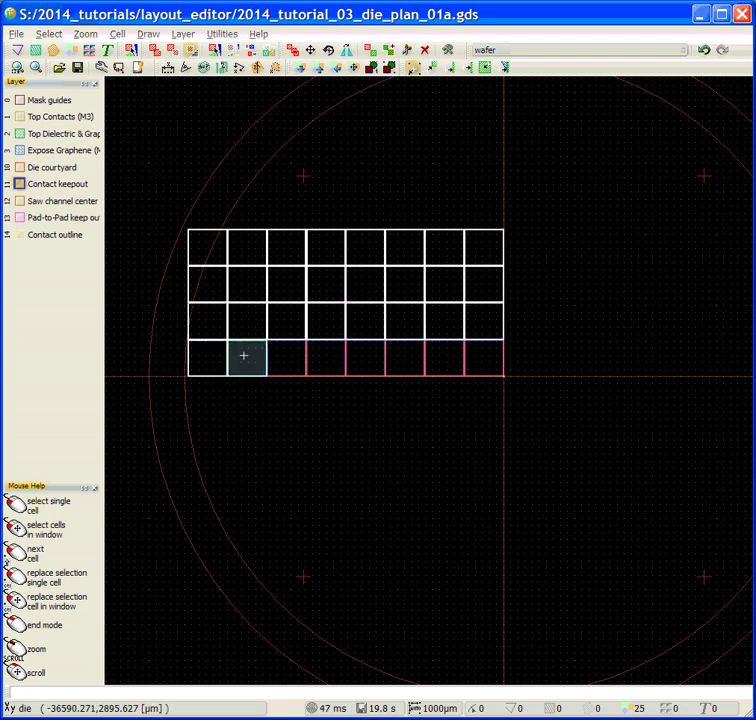
click(285, 356)
click(325, 358)
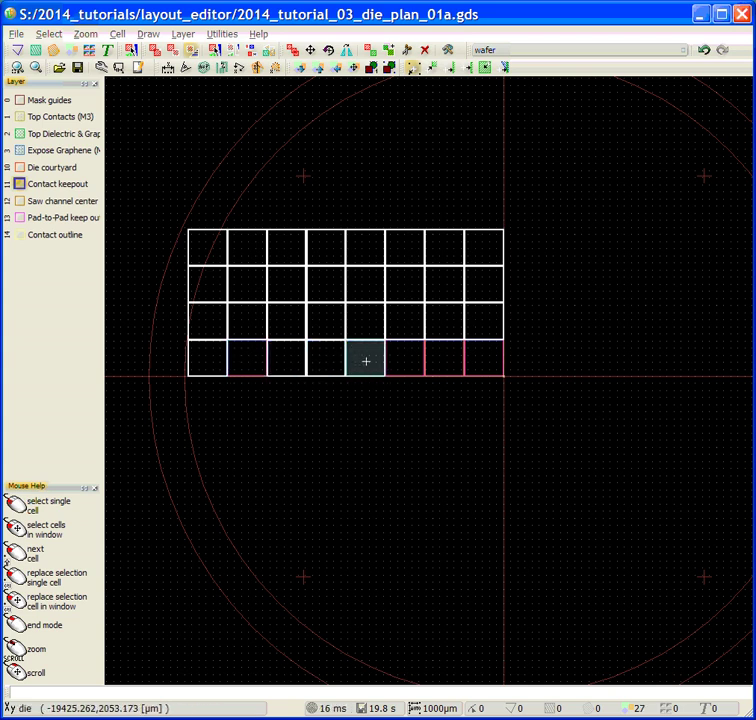
click(234, 359)
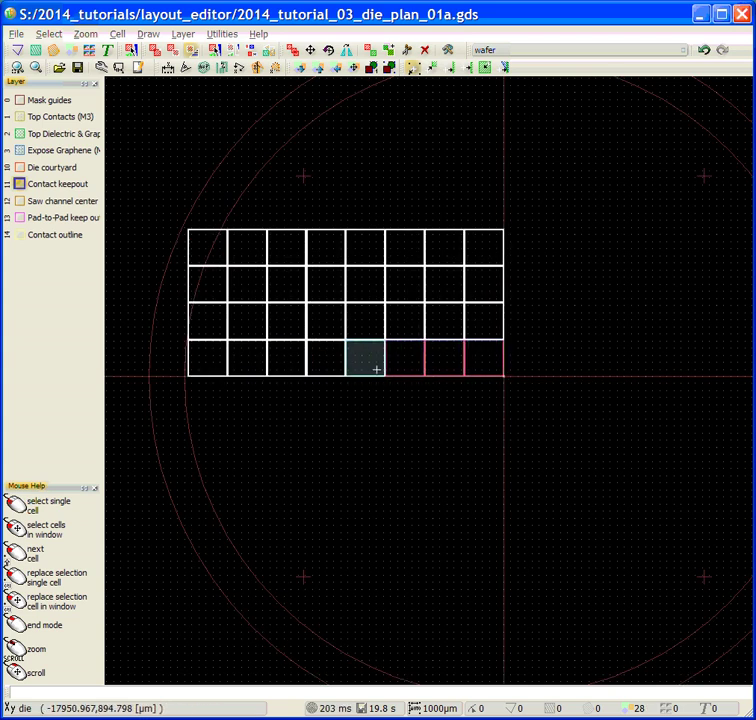
click(378, 368)
click(407, 365)
click(436, 361)
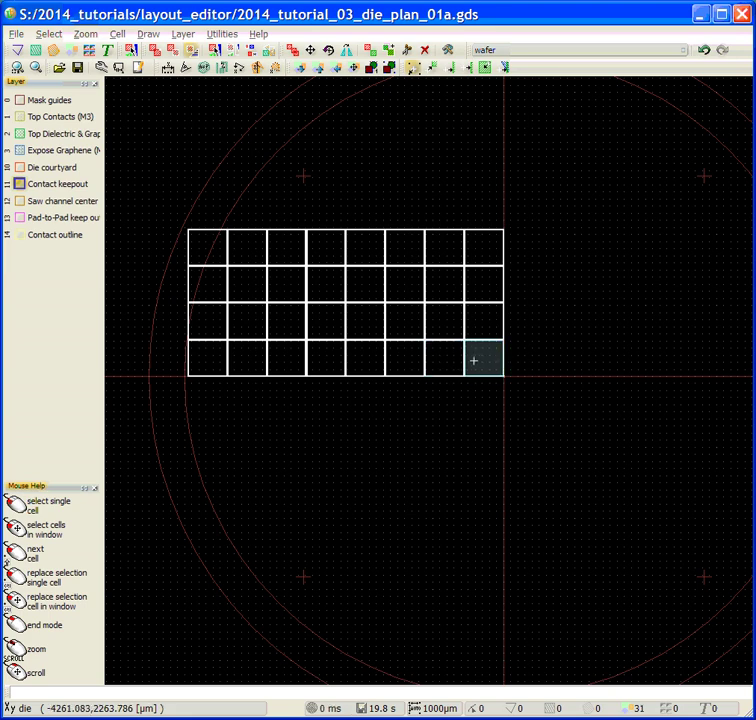
click(476, 361)
- Copy the selected 32-die block and place it flush against the grid corner
scroll(495, 376, up, 2)
scroll(502, 372, up, 2)
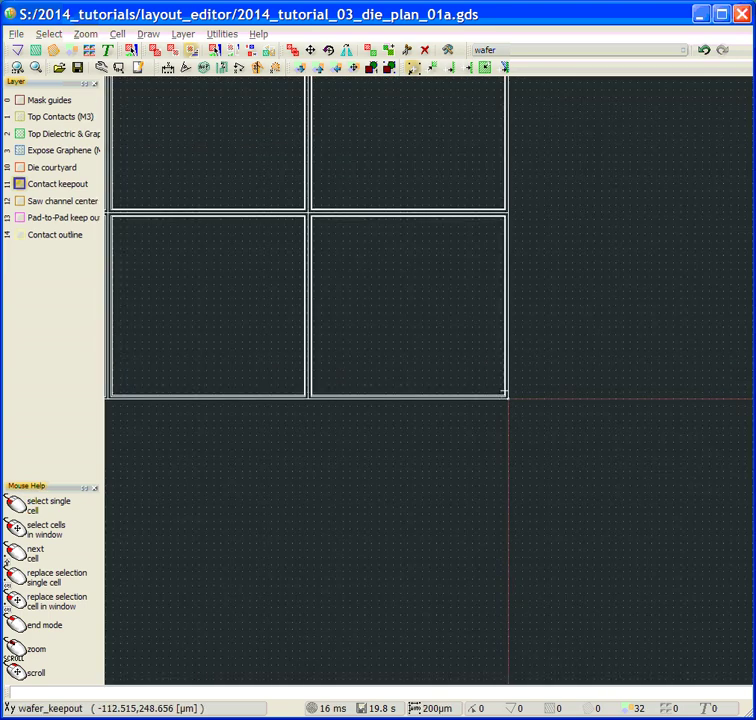
scroll(503, 393, up, 1)
right_click(505, 403)
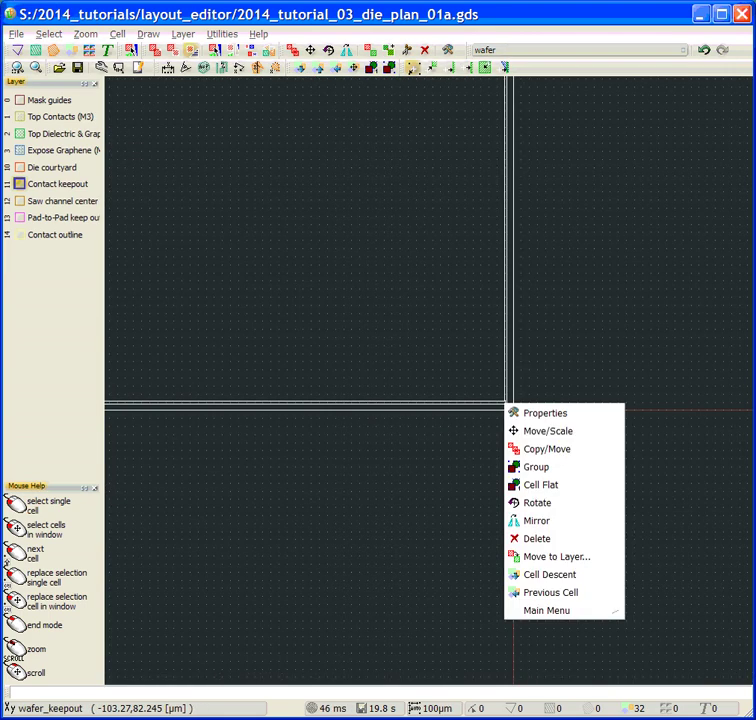
click(510, 449)
scroll(231, 110, down, 3)
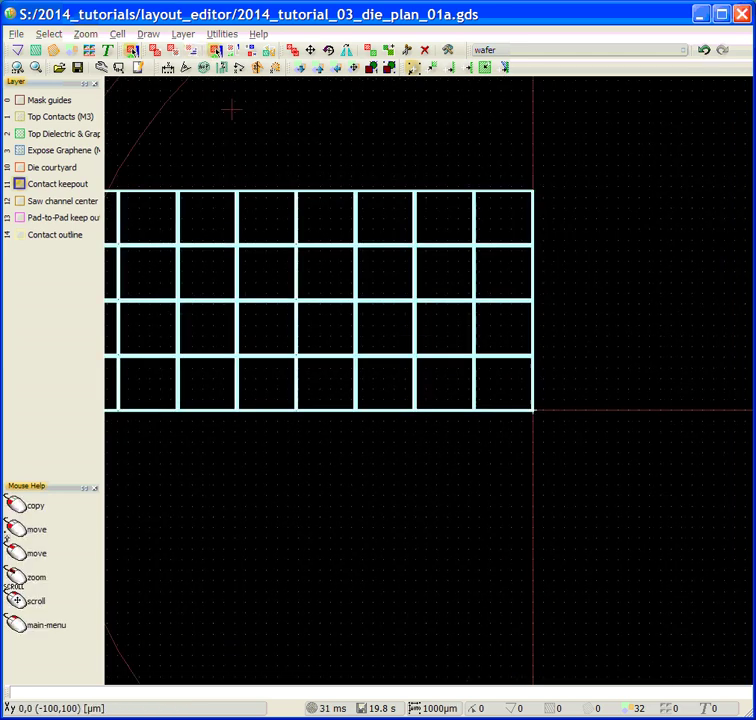
scroll(523, 172, up, 3)
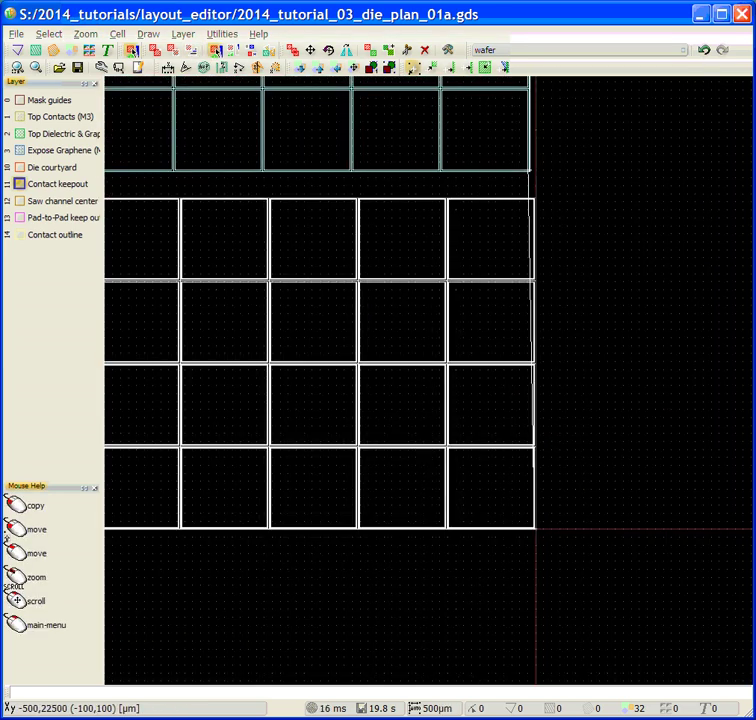
scroll(581, 349, up, 3)
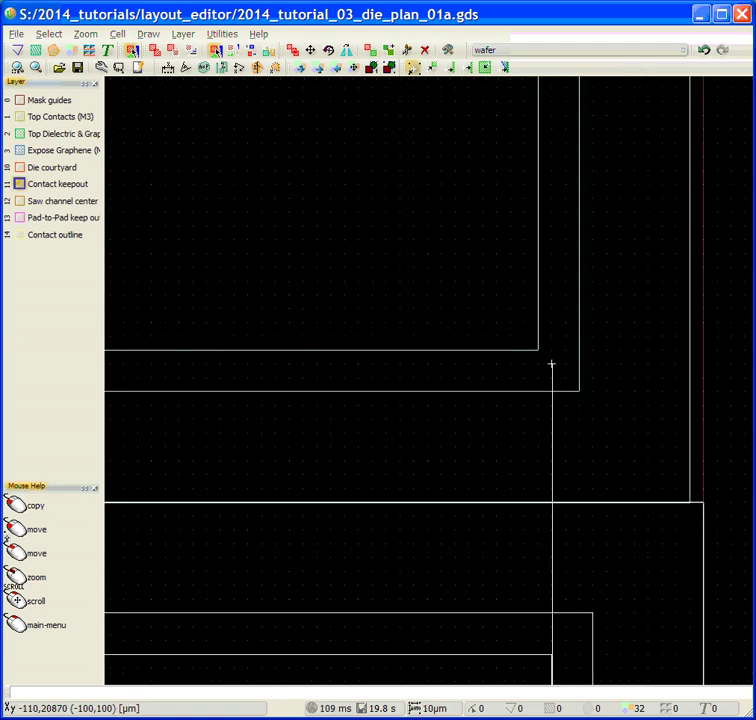
click(565, 363)
scroll(557, 363, down, 3)
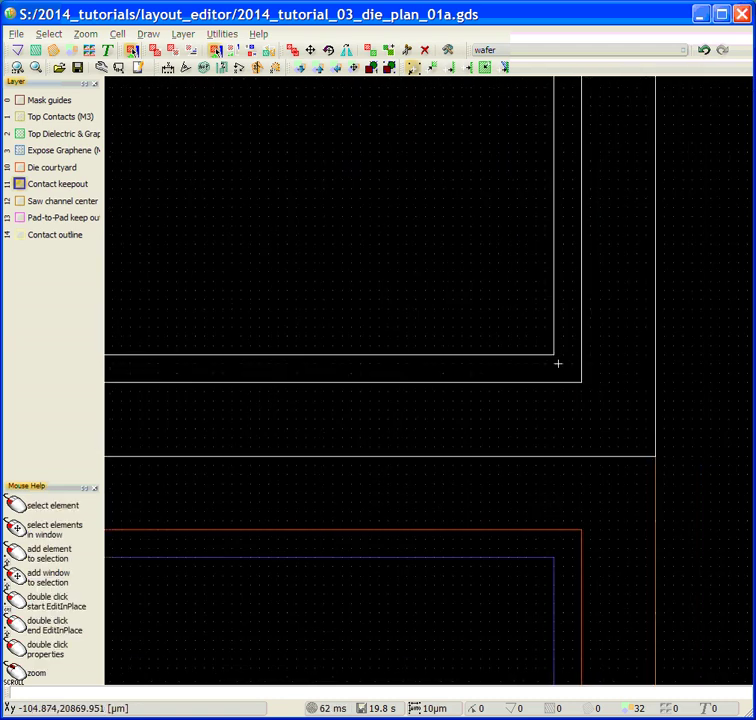
- Zoom out to the full 64-die grid and click empty canvas to clear the selection
scroll(558, 364, down, 3)
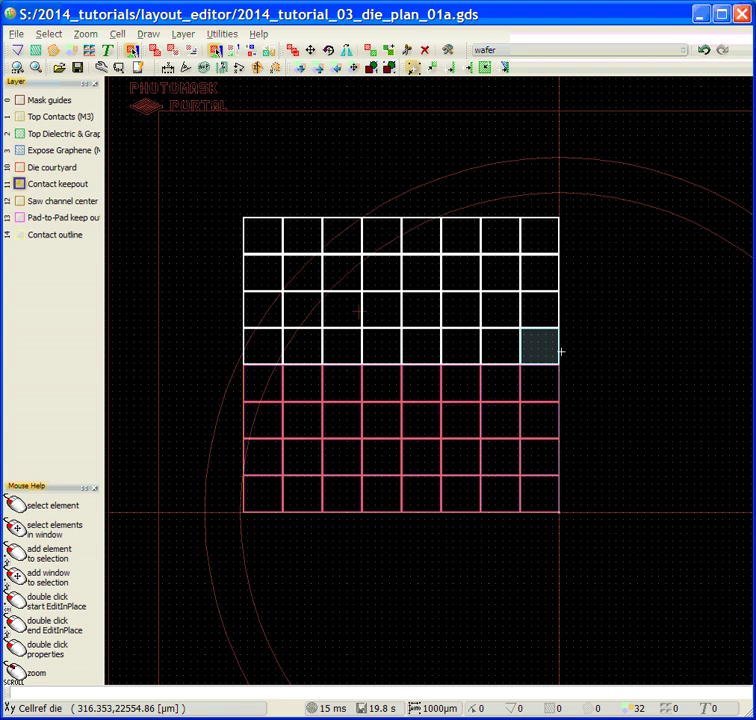
click(548, 322)
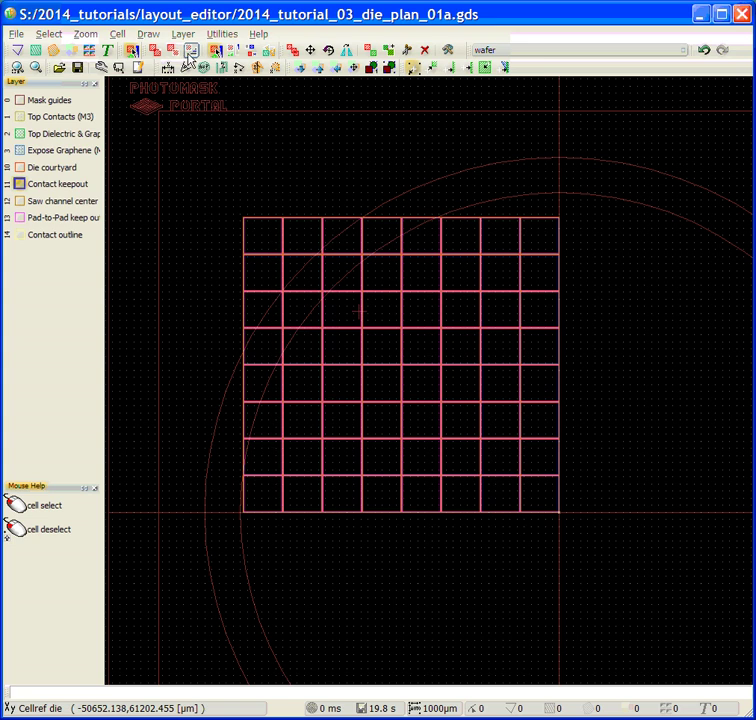
- Select the nine upper-left corner dies beyond the keep-out circle and delete them
click(191, 50)
click(255, 345)
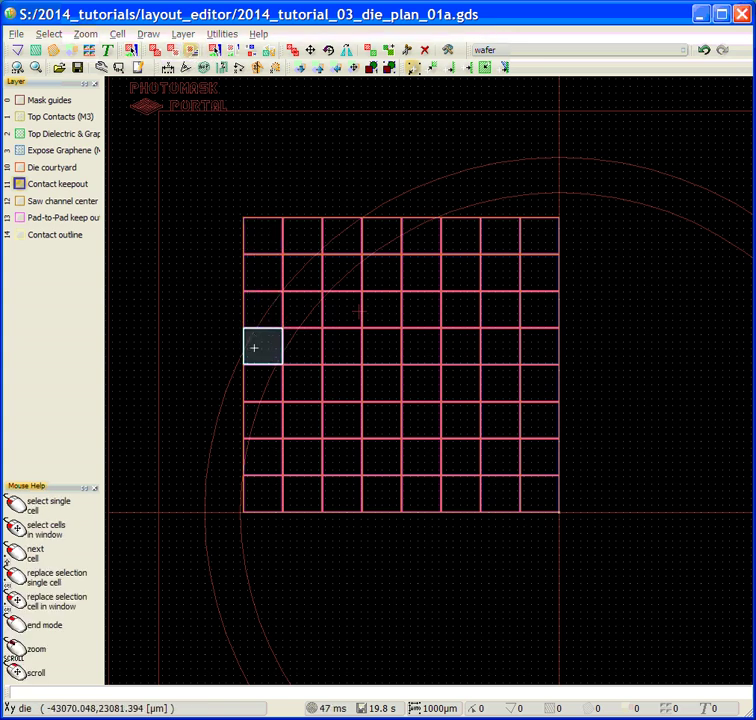
click(297, 308)
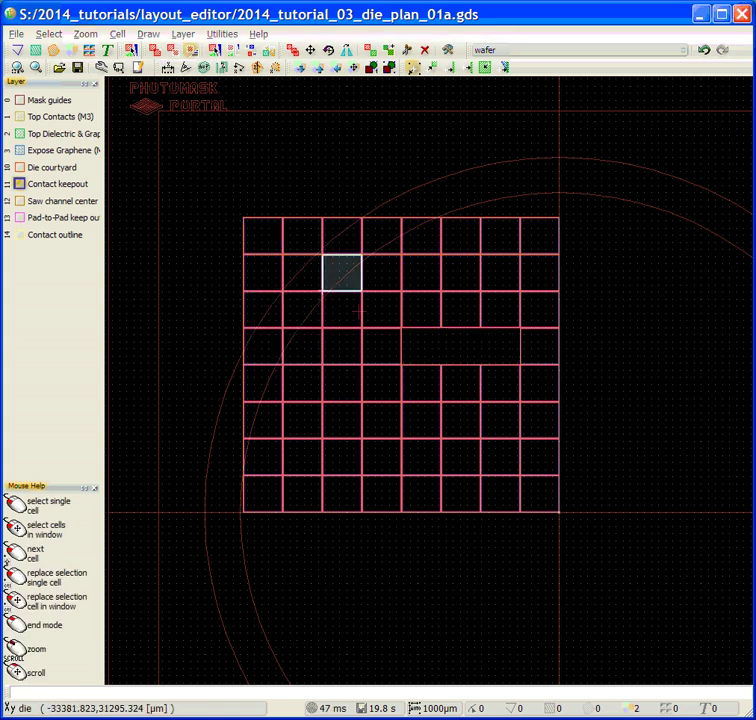
click(346, 276)
click(385, 242)
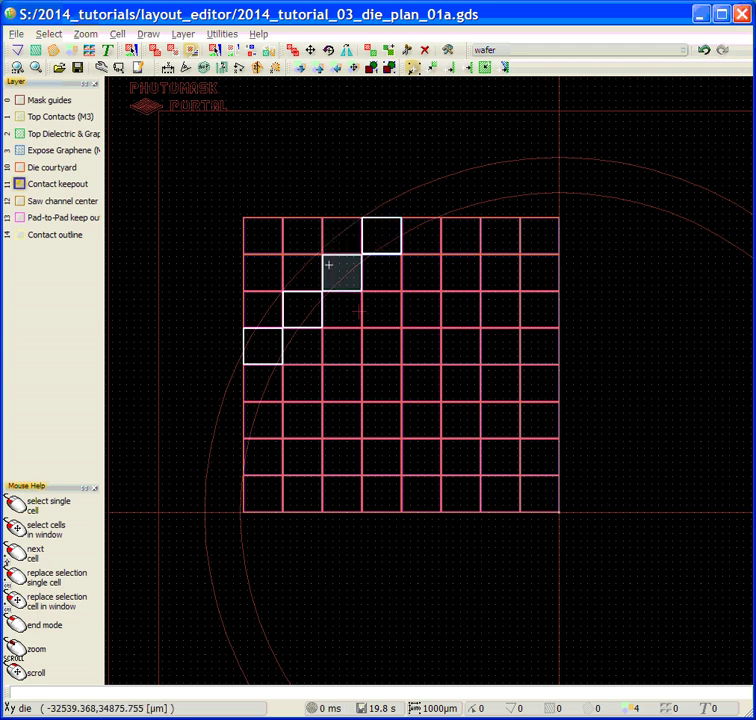
click(298, 272)
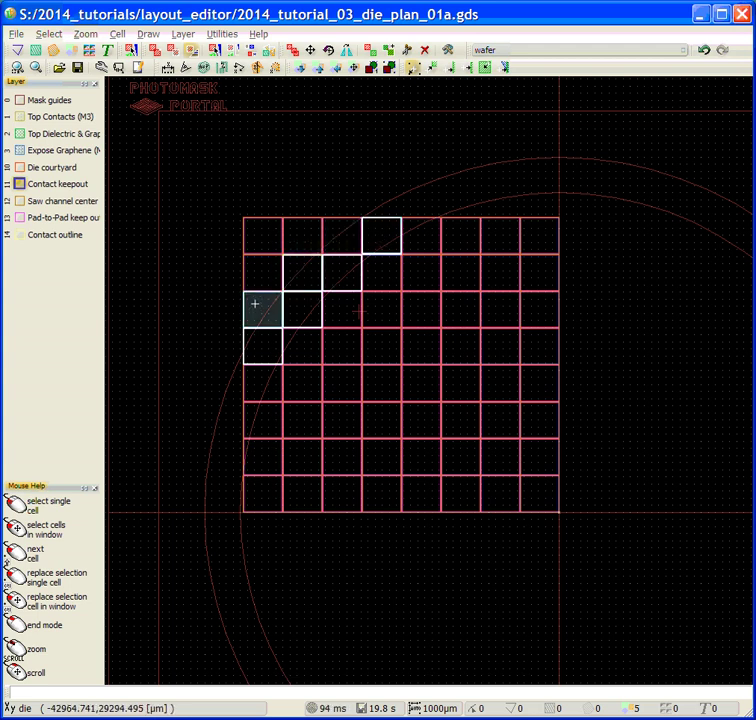
click(255, 304)
click(255, 280)
click(301, 243)
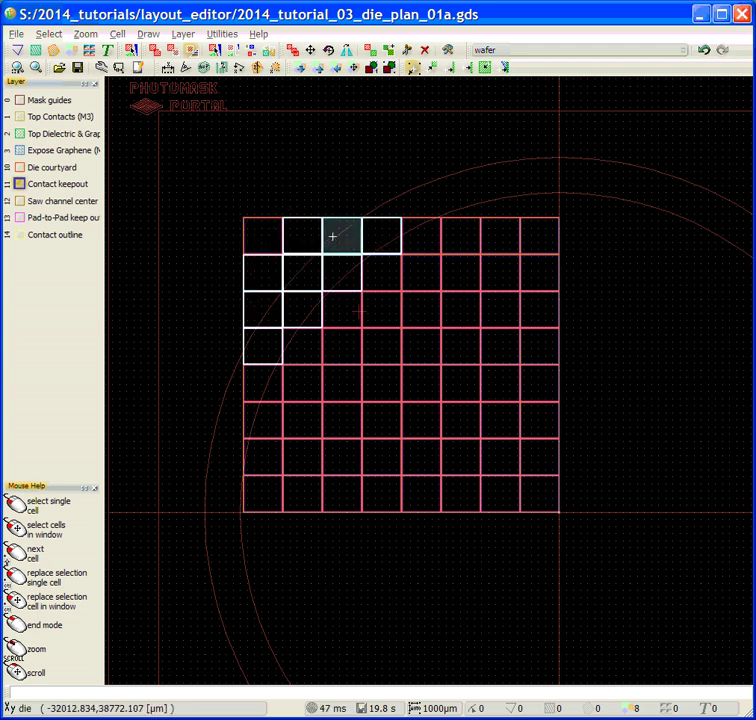
click(268, 238)
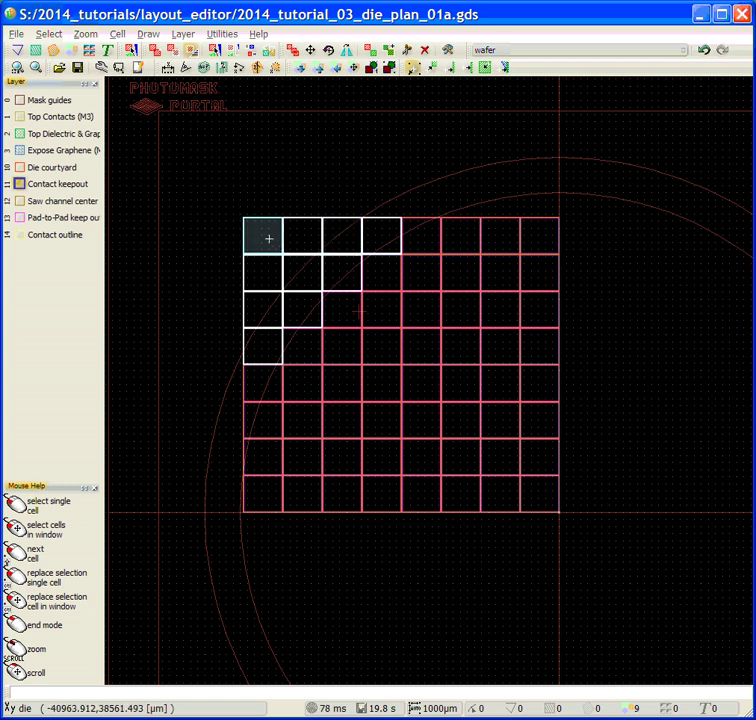
right_click(308, 282)
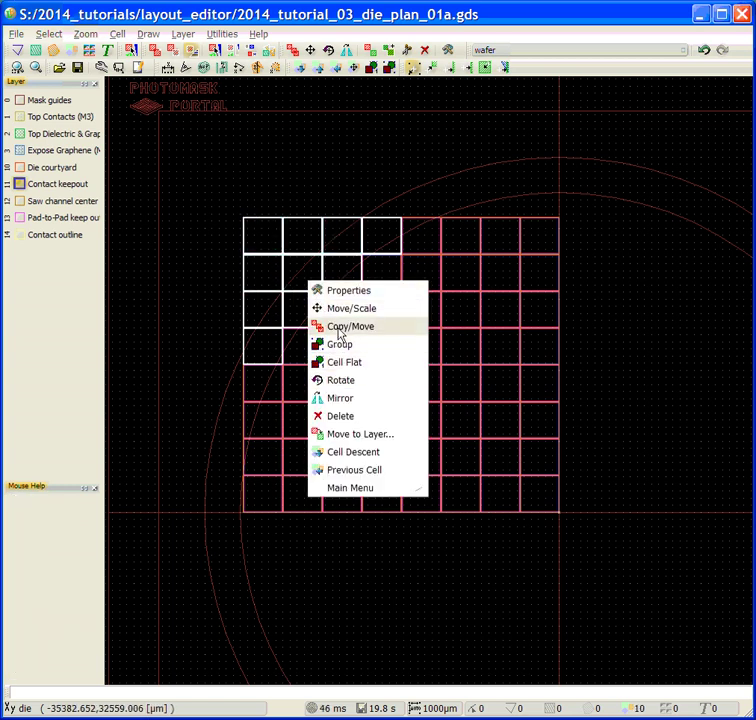
click(338, 416)
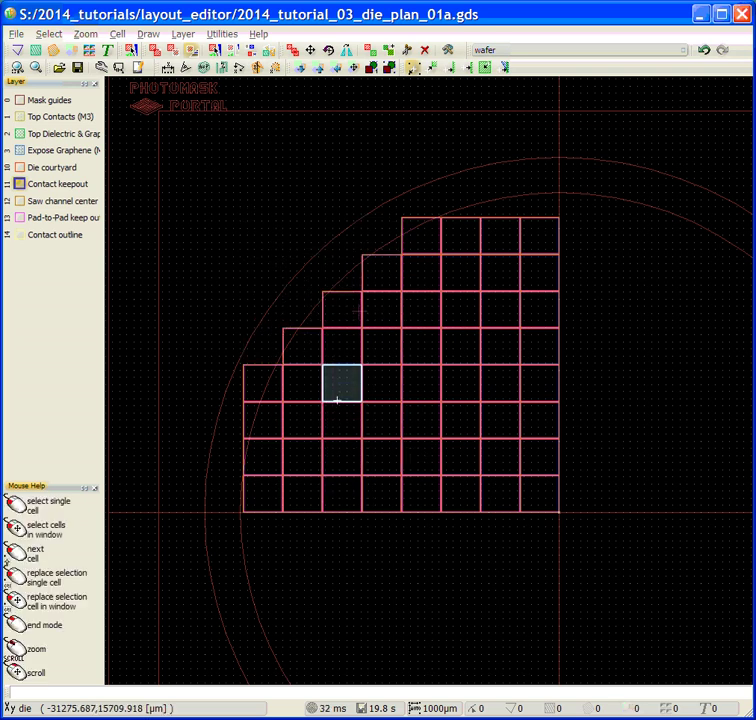
- Delete the leftover top-row die and two left-edge dies outside the boundary
click(427, 230)
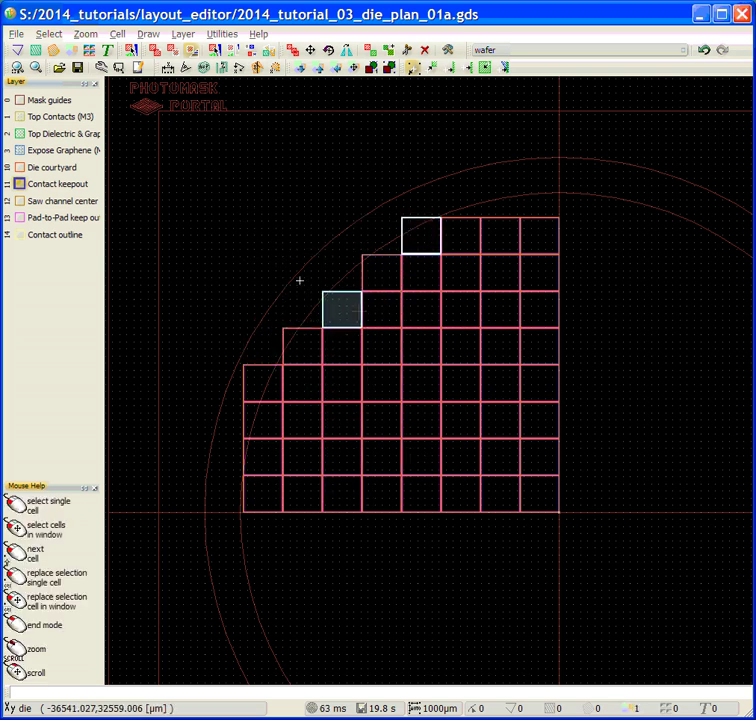
click(262, 380)
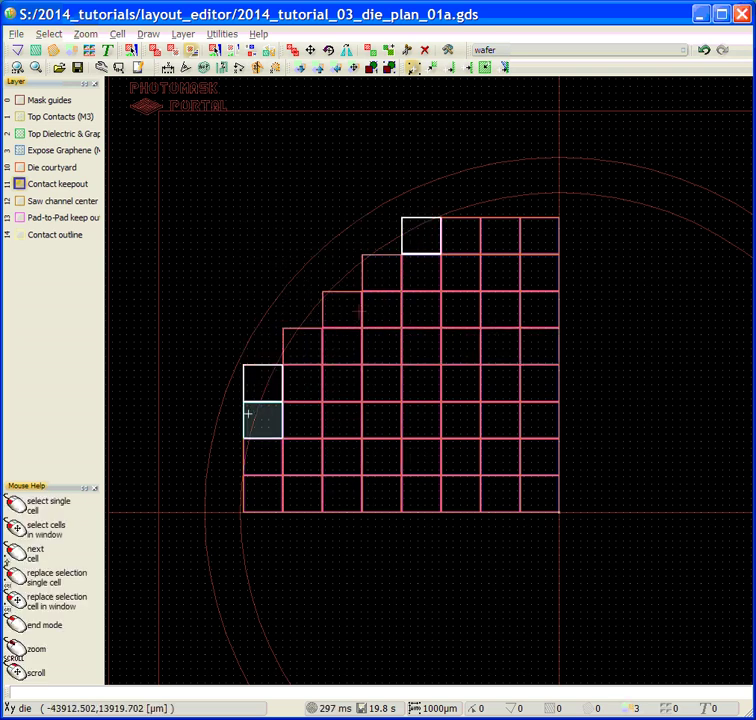
click(249, 413)
right_click(254, 393)
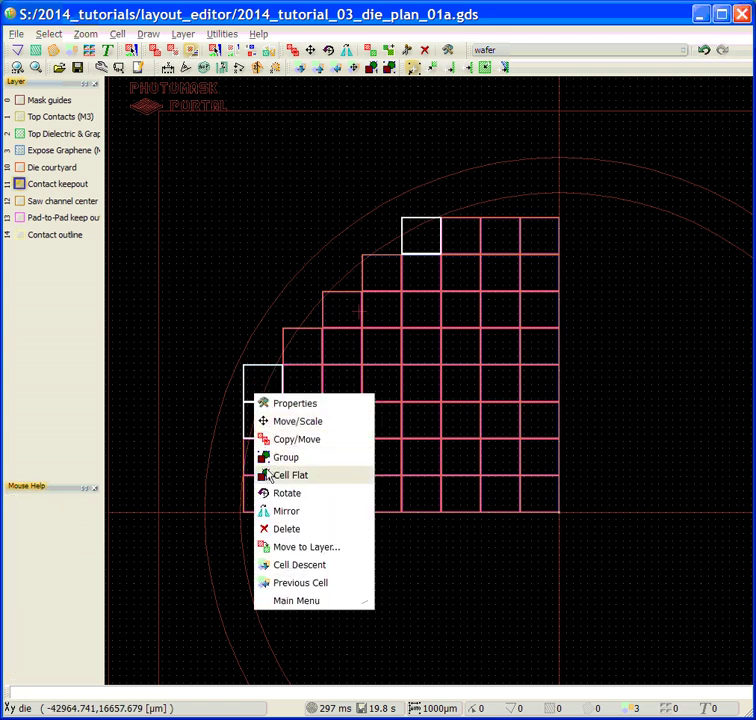
click(279, 530)
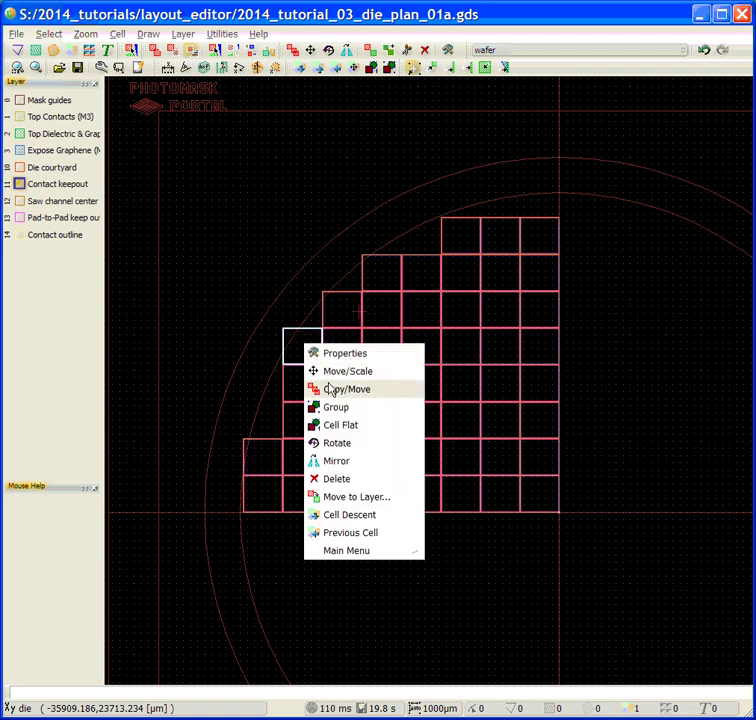
click(338, 481)
- Select the leftmost die in the second-lowest grid row, next to the wafer edge
click(258, 450)
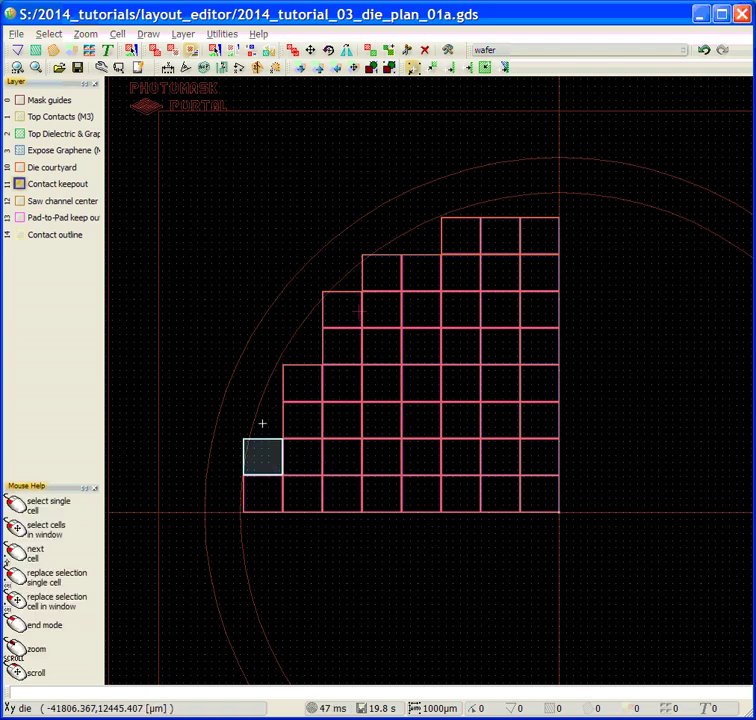